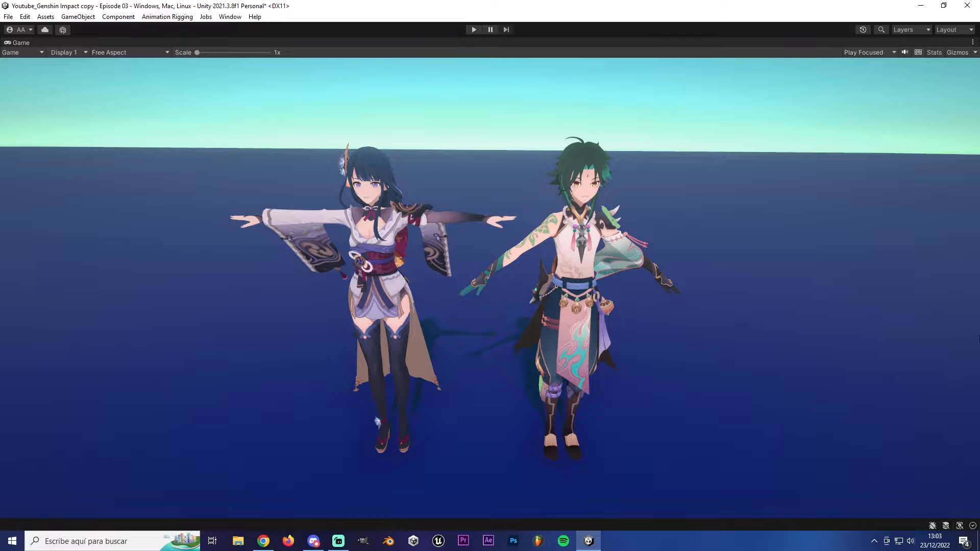
Switch to Chrome and review the Dynamic Bone and Unity-Chan! Model pages on the Unity Asset Store.
{"action": "left_click", "coordinate": [264, 541]}
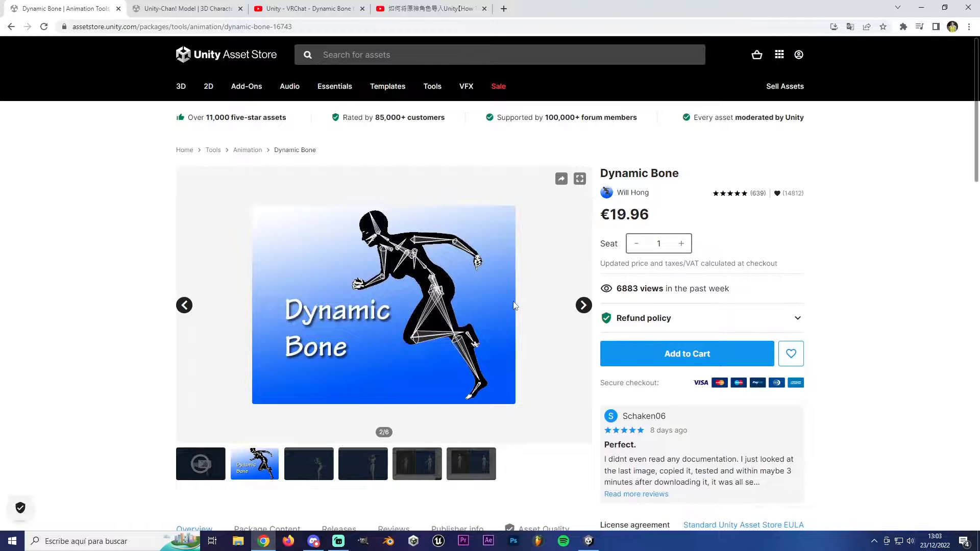
{"action": "left_click", "coordinate": [174, 9]}
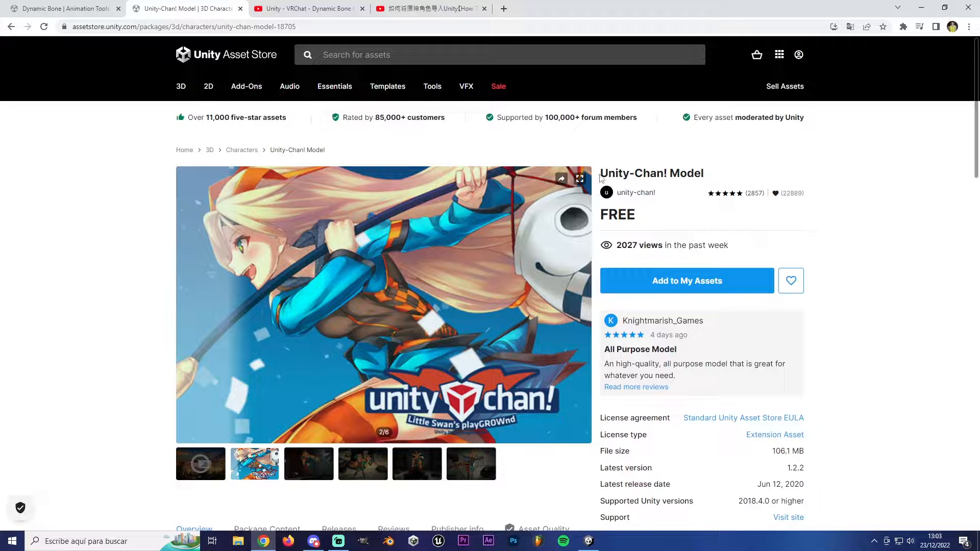
{"action": "left_click_drag", "start_coordinate": [651, 226], "coordinate": [594, 225]}
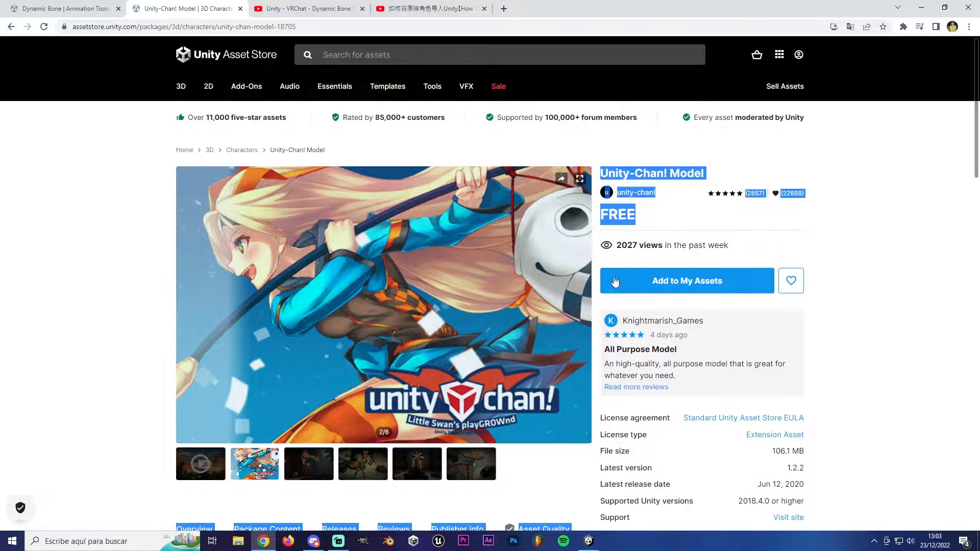
{"action": "left_click", "coordinate": [122, 315]}
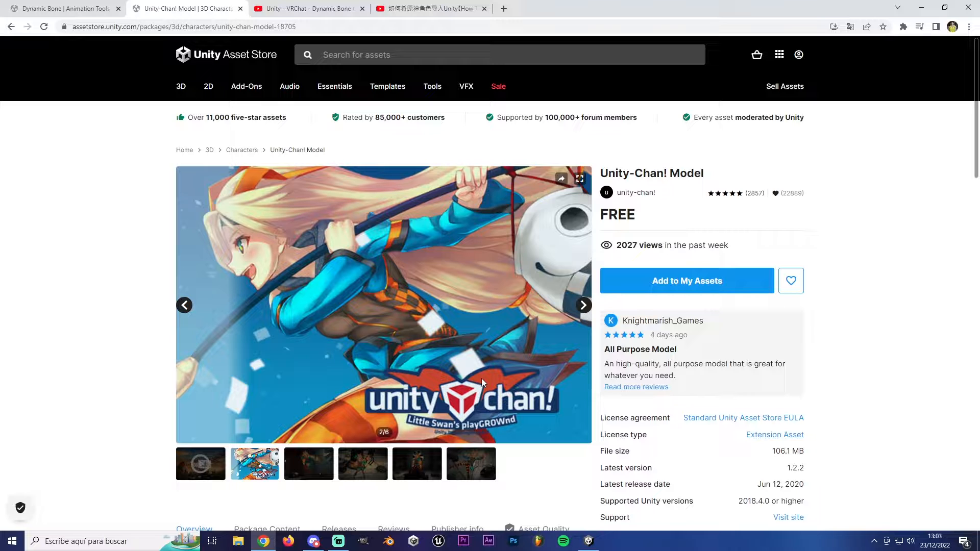
{"action": "left_click", "coordinate": [48, 6]}
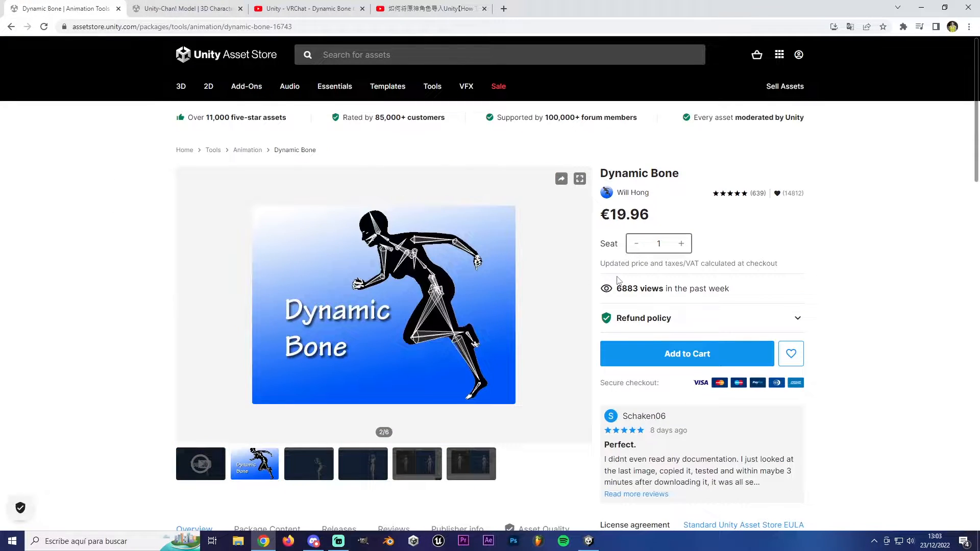
{"action": "key", "text": "ctrl+Tab"}
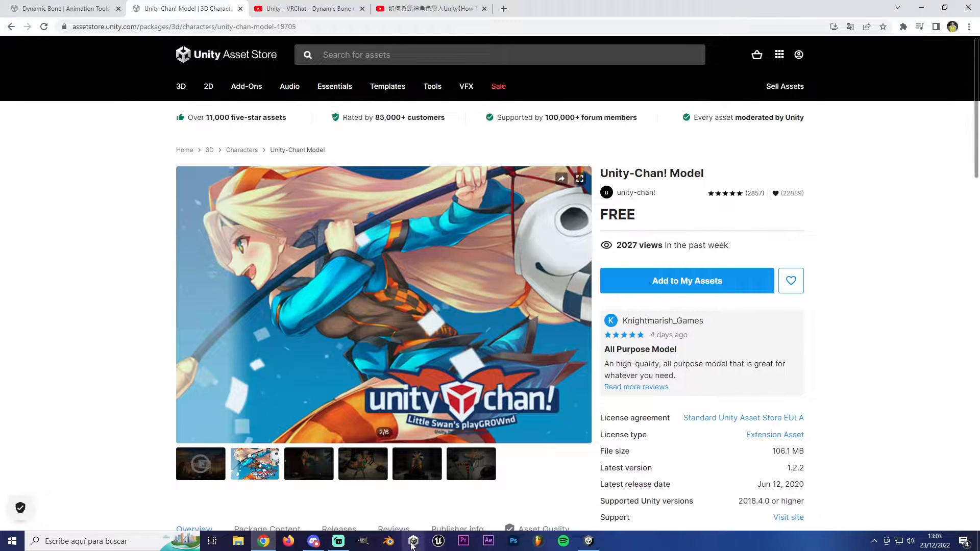
Switch back to Unity, preview the two characters in Play mode, and restore the maximized Game view to the full editor layout.
{"action": "left_click", "coordinate": [588, 541]}
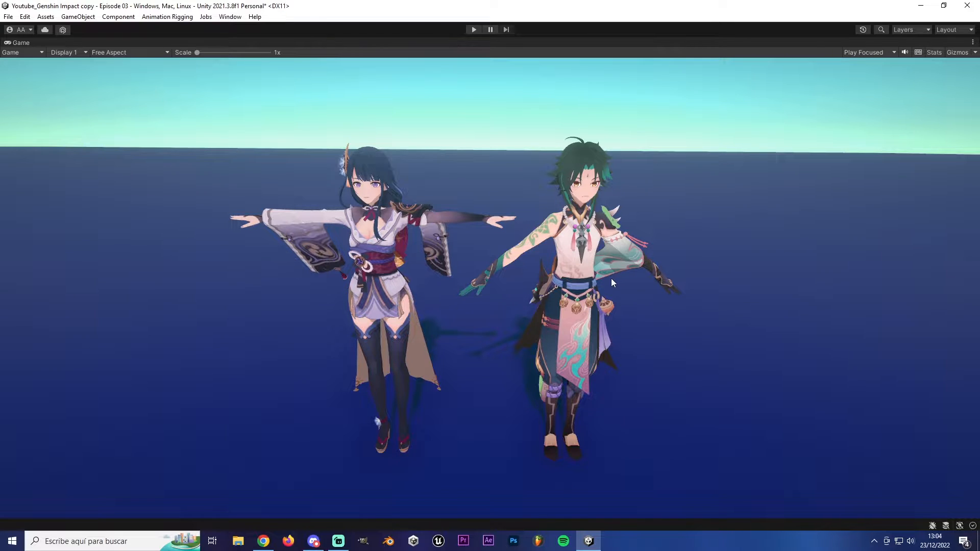
{"action": "left_click", "coordinate": [469, 32]}
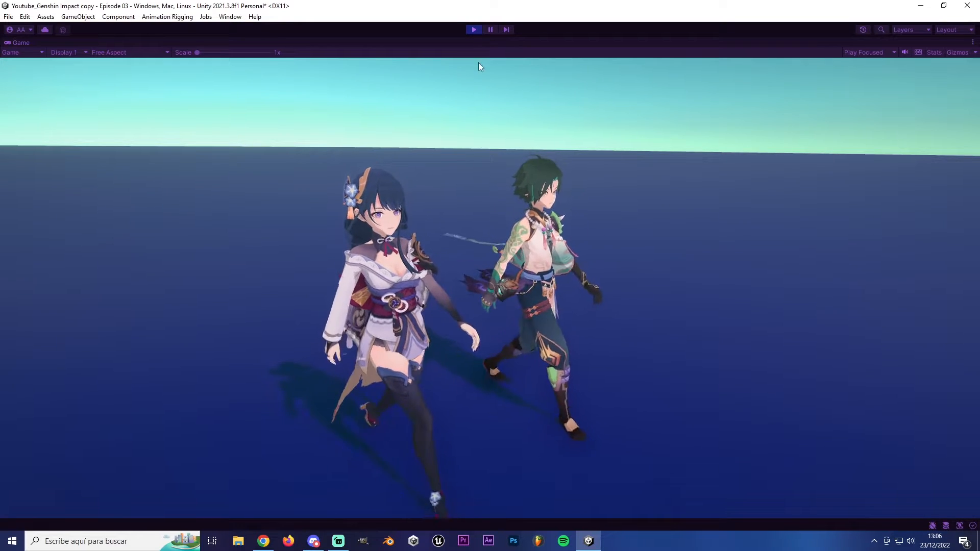
{"action": "left_click", "coordinate": [473, 29]}
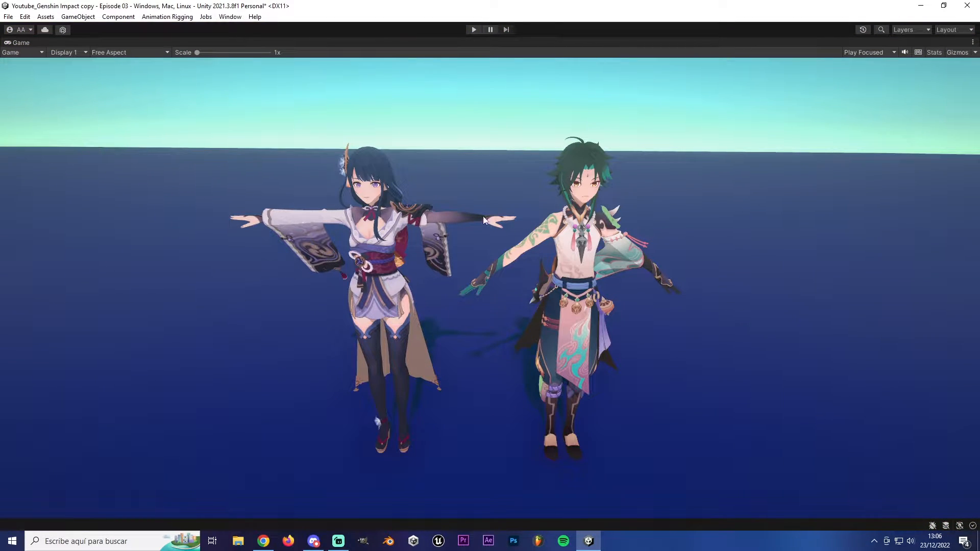
{"action": "double_click", "coordinate": [18, 43]}
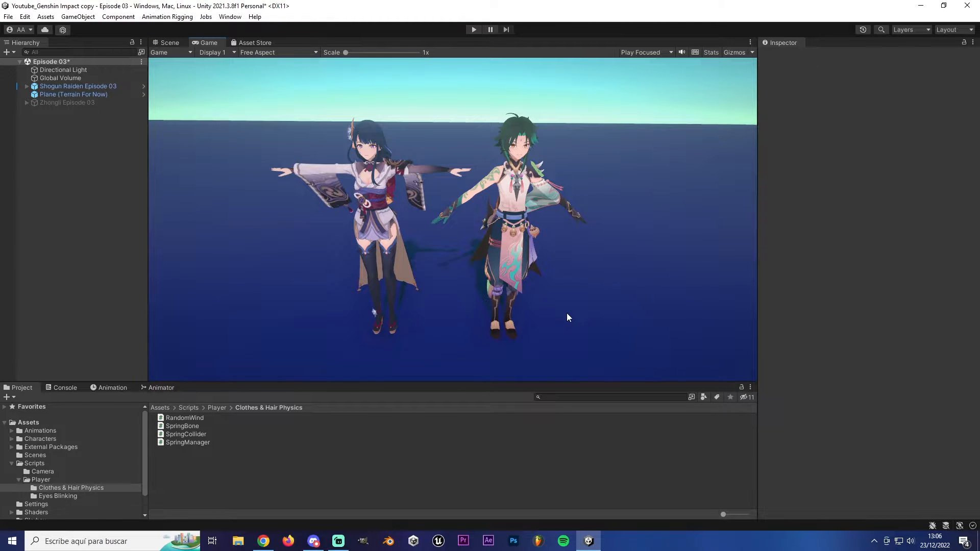
Check the Animation Rigging package among the Unity Registry packages in the Package Manager.
{"action": "left_click", "coordinate": [167, 19]}
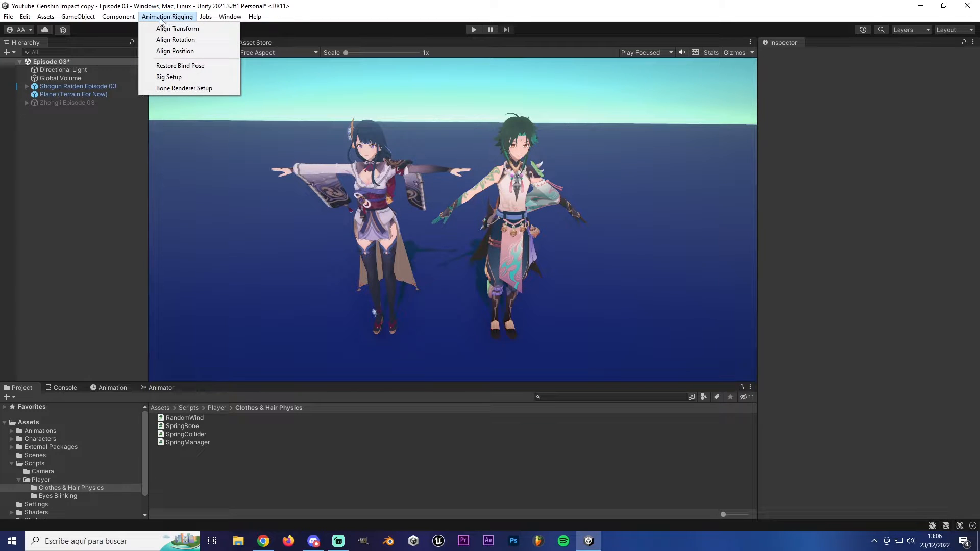
{"action": "left_click", "coordinate": [178, 18]}
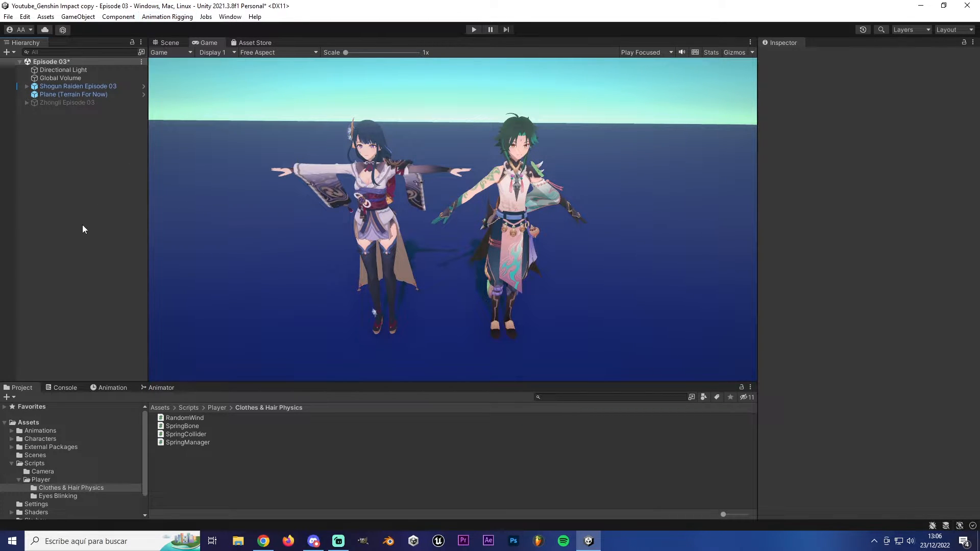
{"action": "left_click", "coordinate": [230, 17]}
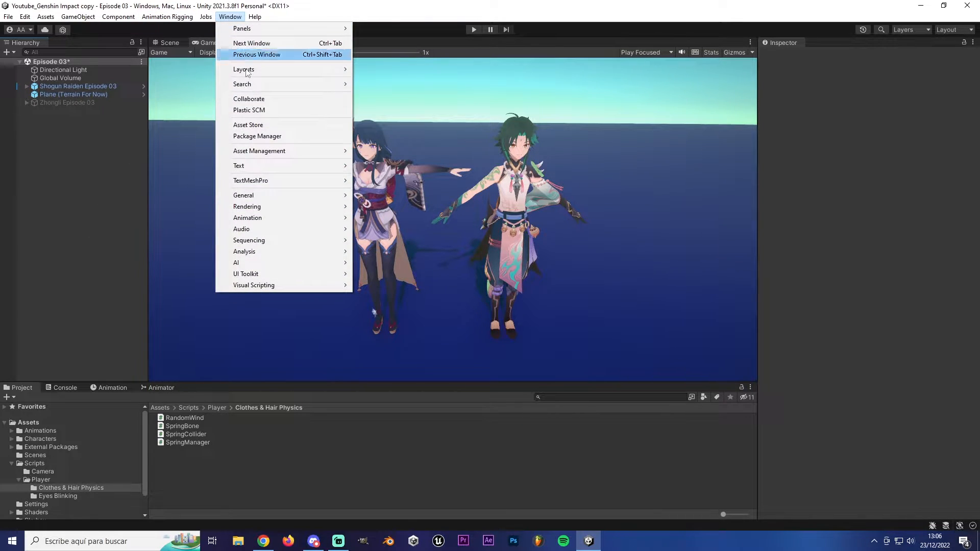
{"action": "left_click", "coordinate": [250, 137]}
{"action": "left_click", "coordinate": [265, 109]}
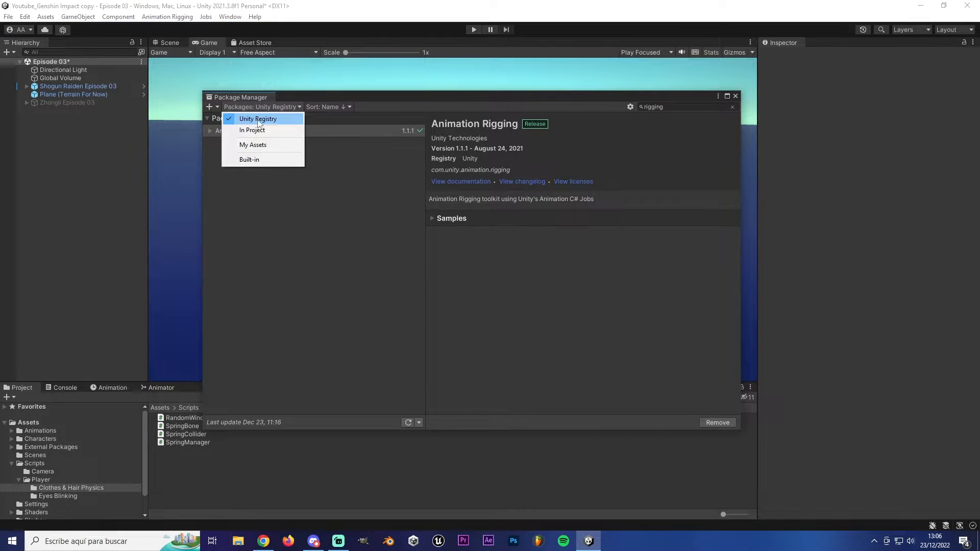
{"action": "left_click", "coordinate": [676, 107]}
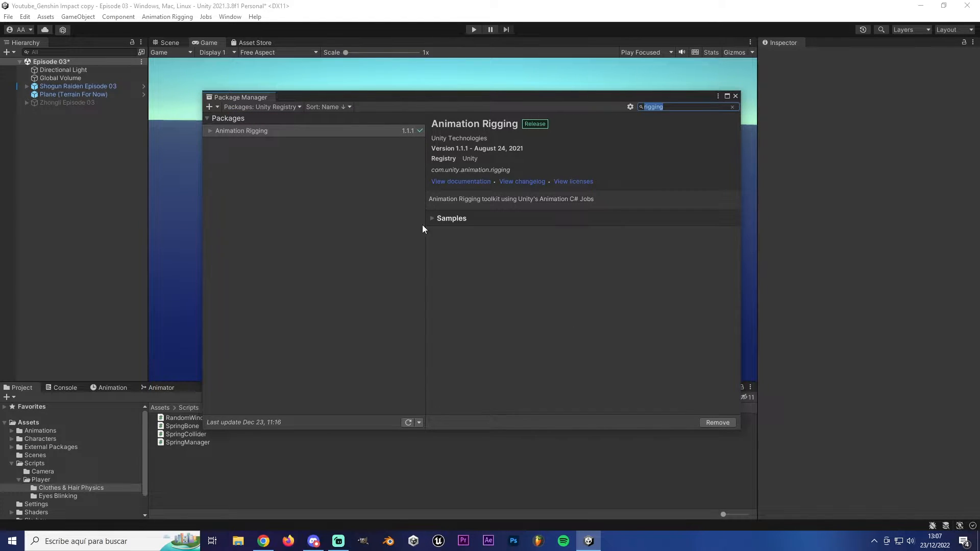
{"action": "left_click", "coordinate": [256, 131]}
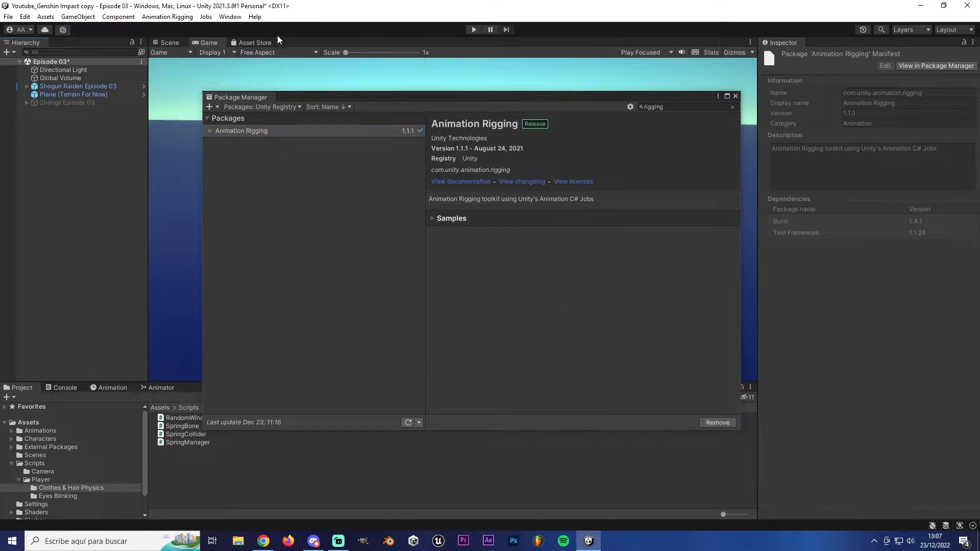
{"action": "left_click", "coordinate": [736, 97]}
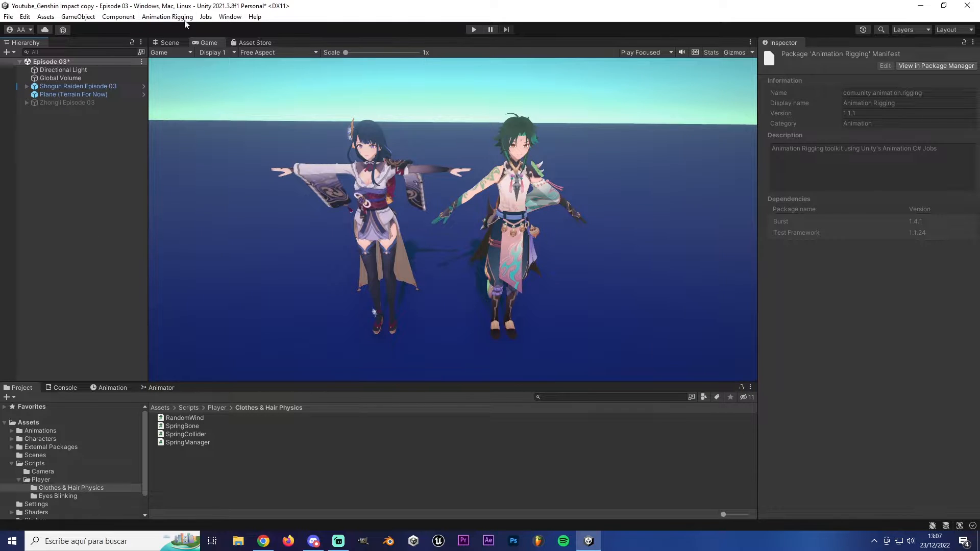
{"action": "left_click", "coordinate": [38, 189]}
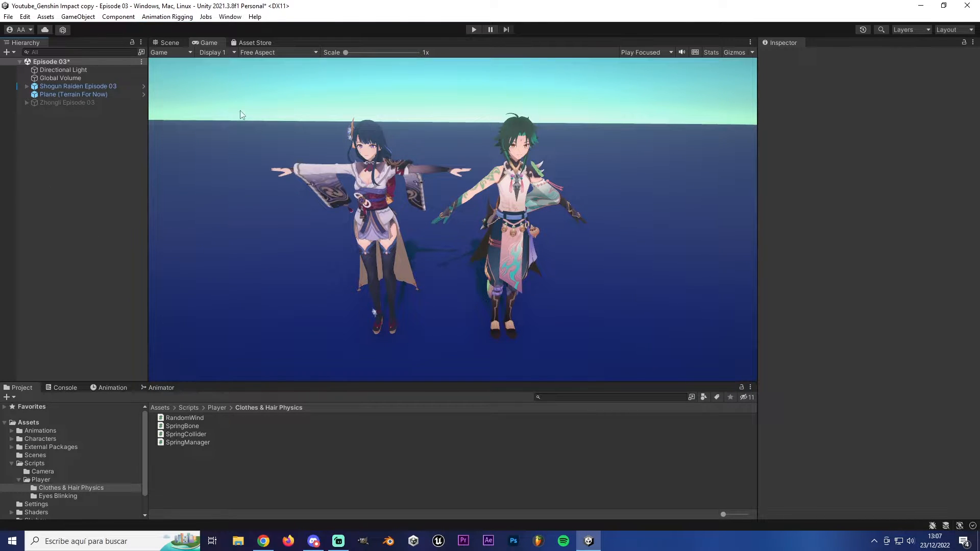
Activate the Zhongli Episode 03 object in the Scene view and inspect the character from the back and front.
{"action": "left_click", "coordinate": [170, 42]}
{"action": "right_click_drag", "start_coordinate": [551, 172], "coordinate": [551, 190]}
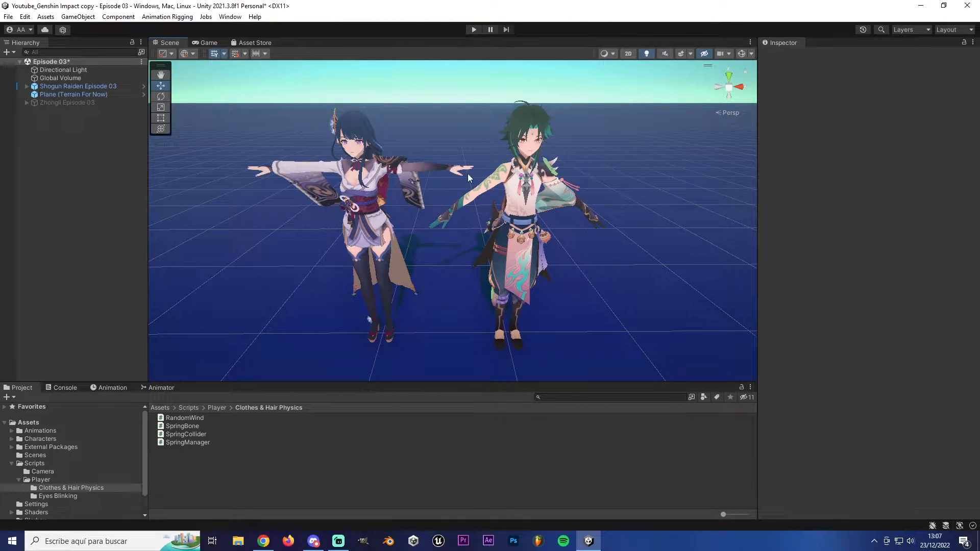
{"action": "left_click", "coordinate": [75, 105]}
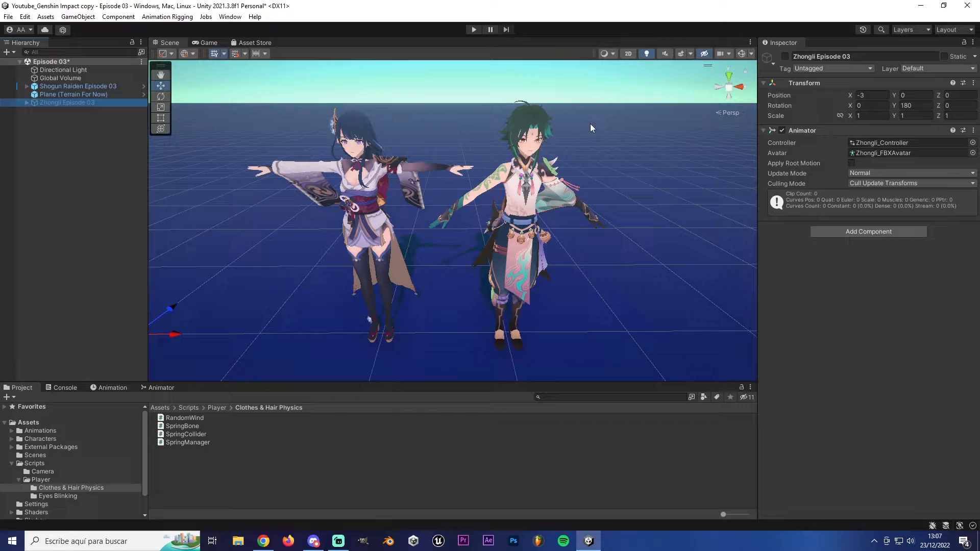
{"action": "left_click", "coordinate": [784, 57]}
{"action": "right_click_drag", "start_coordinate": [494, 221], "coordinate": [587, 217]}
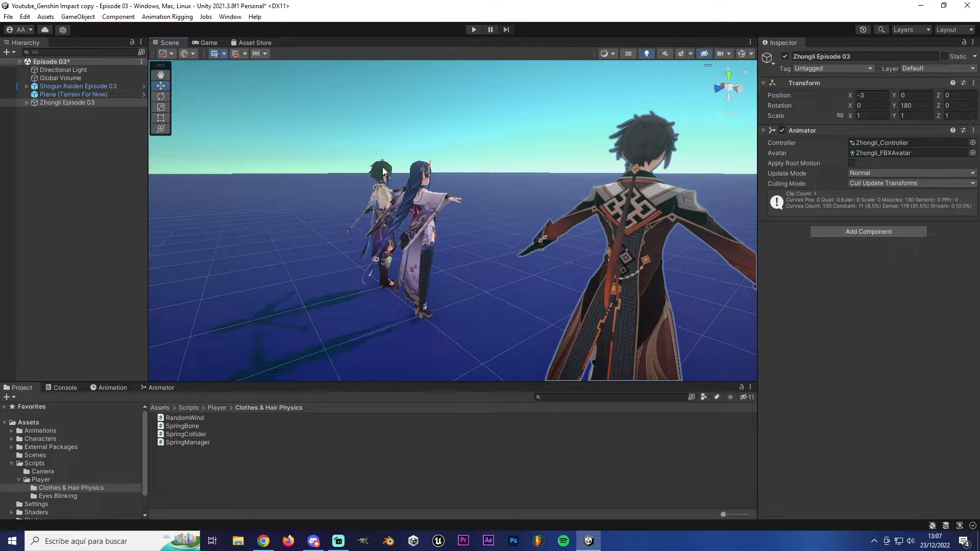
{"action": "right_click_drag", "start_coordinate": [391, 205], "coordinate": [449, 180]}
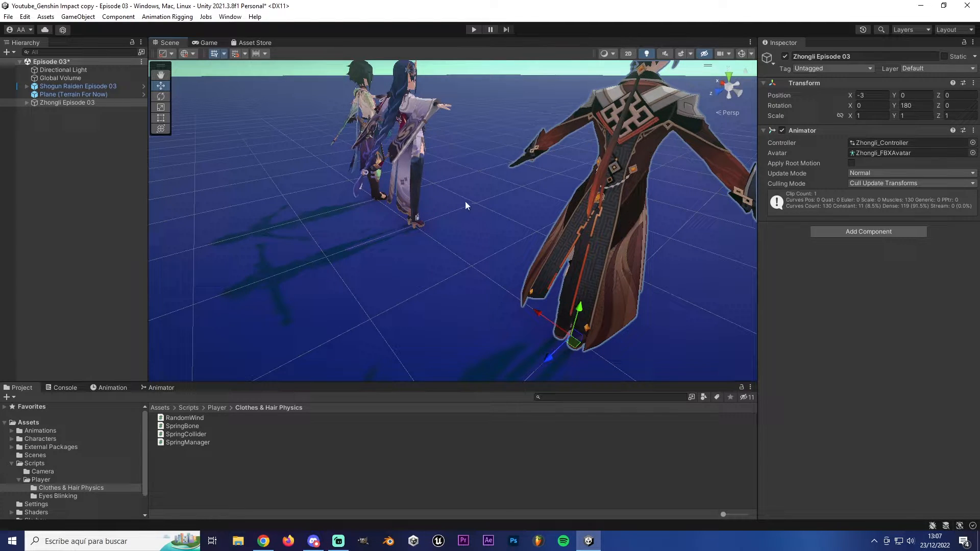
{"action": "right_click_drag", "start_coordinate": [465, 206], "coordinate": [528, 261]}
{"action": "right_click_drag", "start_coordinate": [491, 292], "coordinate": [219, 230]}
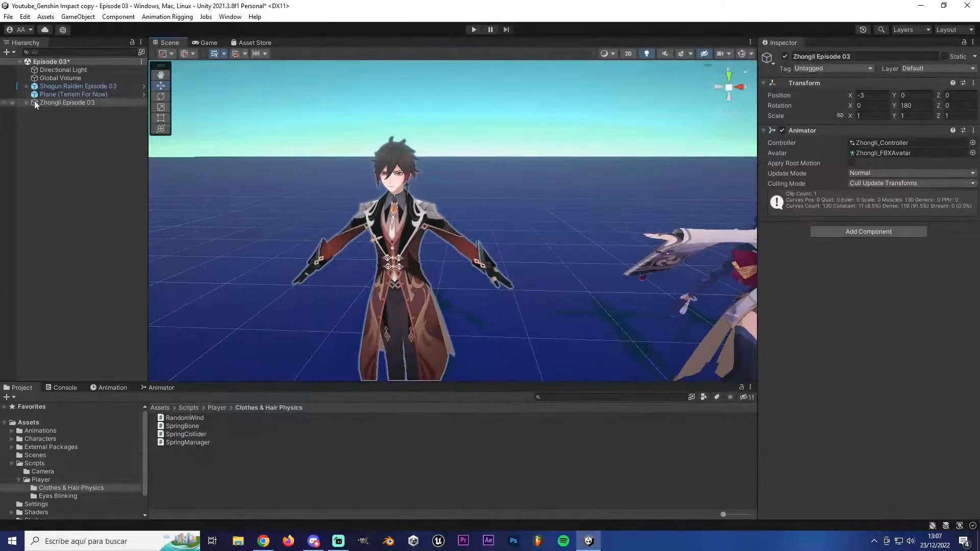
Deactivate the Shogun Raiden Episode 03 object so only Zhongli is shown in the scene.
{"action": "left_click", "coordinate": [77, 87]}
{"action": "left_click", "coordinate": [785, 57]}
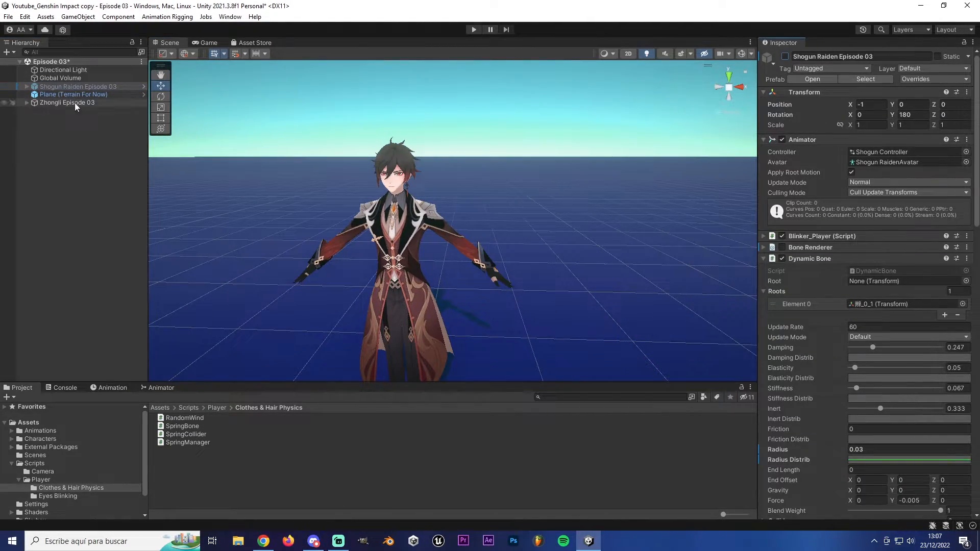
{"action": "left_click", "coordinate": [52, 137]}
{"action": "right_click_drag", "start_coordinate": [440, 216], "coordinate": [543, 271]}
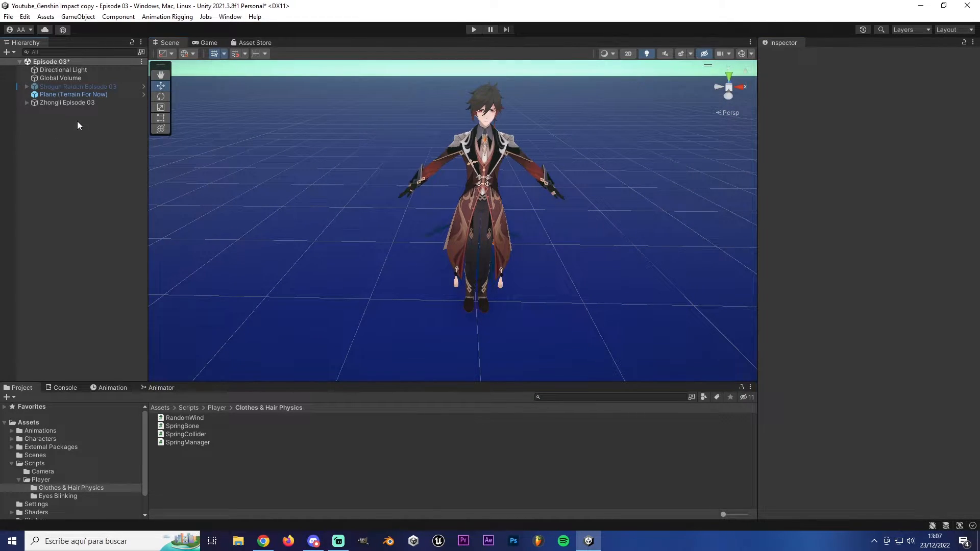
Show the root Assets folder of the project and collapse the Scripts folder in its tree.
{"action": "left_click", "coordinate": [78, 102]}
{"action": "left_click", "coordinate": [121, 423]}
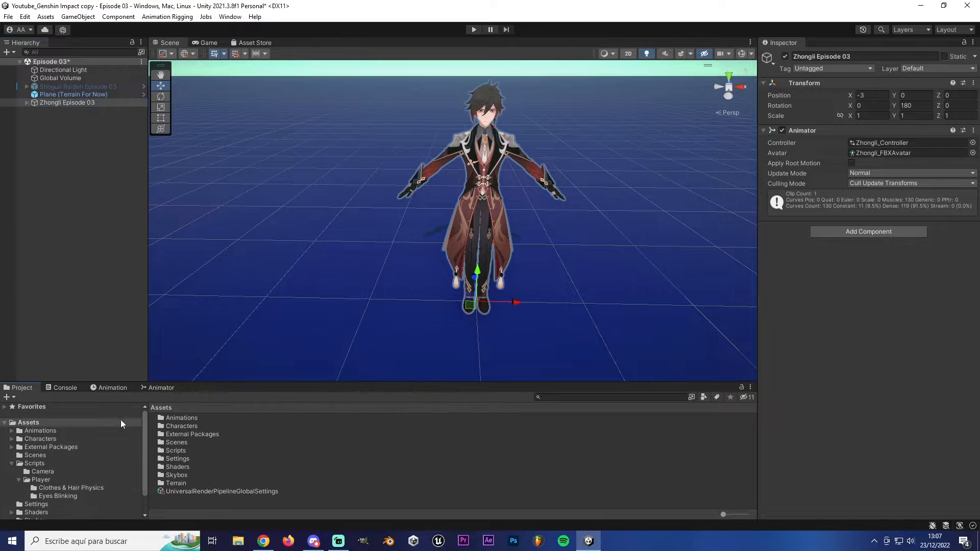
{"action": "left_click", "coordinate": [12, 463]}
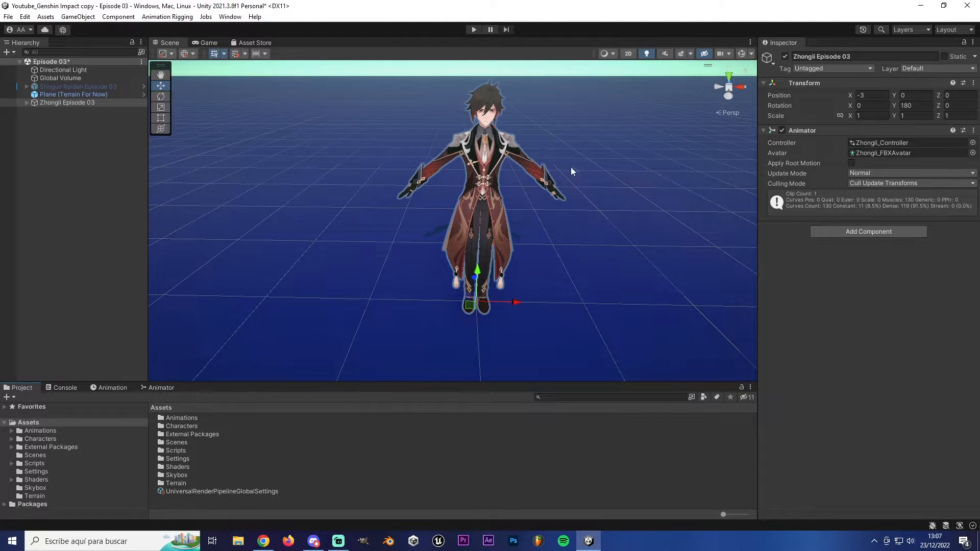
{"action": "right_click_drag", "start_coordinate": [571, 167], "coordinate": [507, 206]}
{"action": "left_click", "coordinate": [32, 207]}
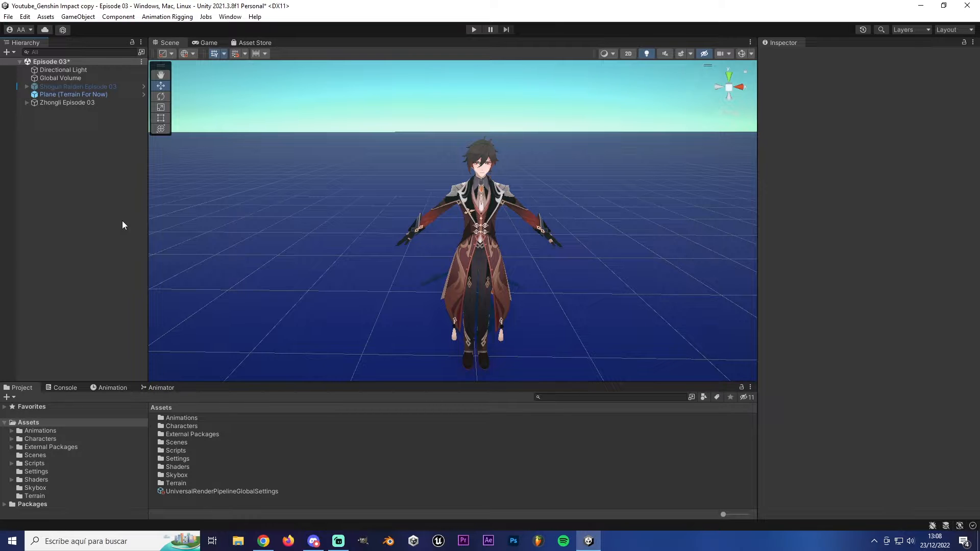
Widen the Hierarchy slightly and give the Project area more height, keeping Zhongli framed in the Scene view.
{"action": "left_click_drag", "start_coordinate": [148, 229], "coordinate": [162, 233]}
{"action": "right_click_drag", "start_coordinate": [480, 229], "coordinate": [411, 276]}
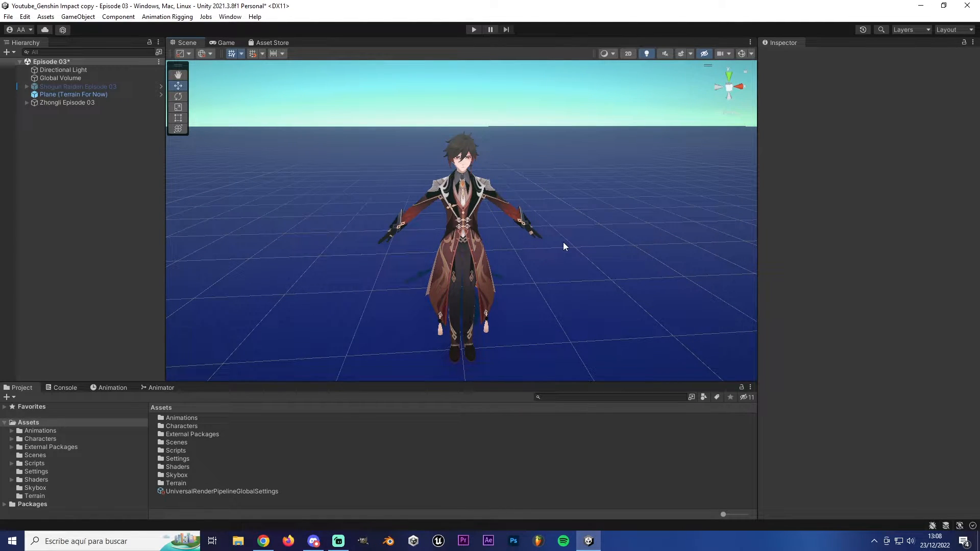
{"action": "left_click_drag", "start_coordinate": [496, 382], "coordinate": [496, 335]}
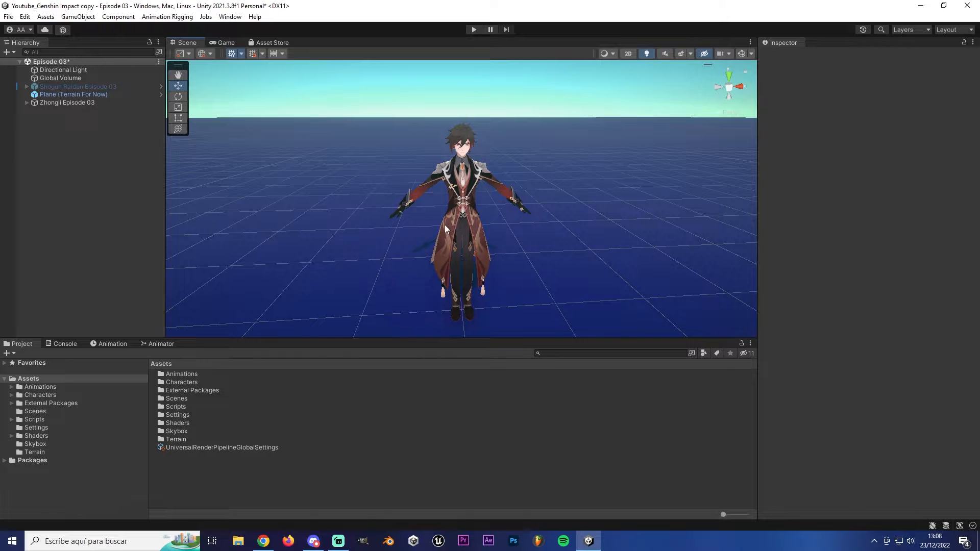
{"action": "mouse_move", "coordinate": [476, 212]}
{"action": "right_mouse_down"}
{"action": "mouse_move", "coordinate": [467, 200]}
{"action": "mouse_move", "coordinate": [549, 195]}
{"action": "mouse_move", "coordinate": [482, 199]}
{"action": "right_mouse_up"}
{"action": "key", "text": "w"}
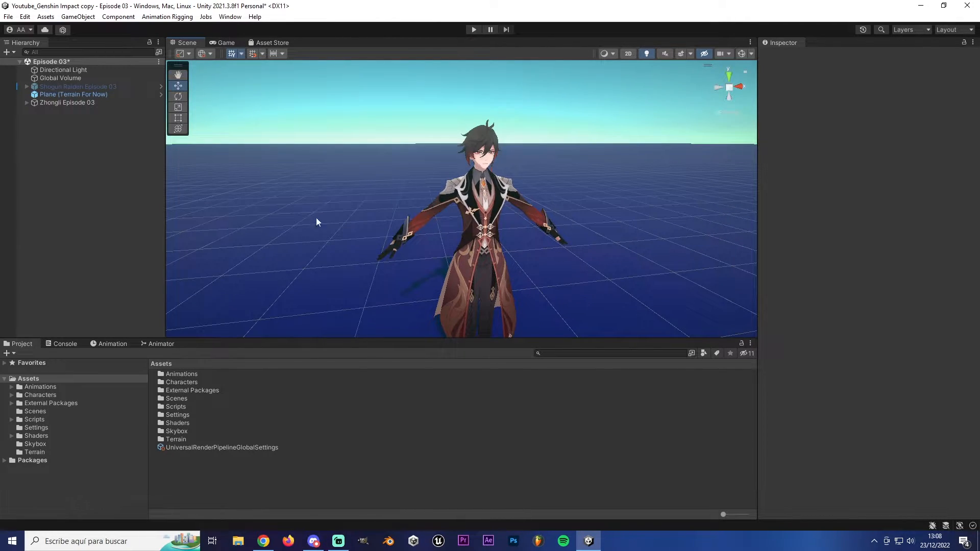
{"action": "left_click", "coordinate": [82, 104]}
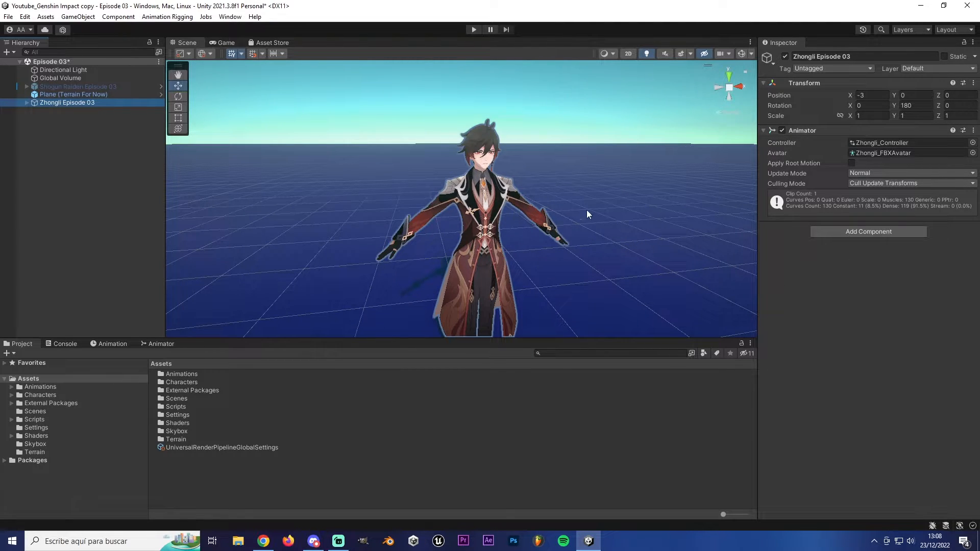
{"action": "mouse_move", "coordinate": [586, 211]}
{"action": "right_mouse_down"}
{"action": "mouse_move", "coordinate": [568, 207]}
{"action": "mouse_move", "coordinate": [580, 219]}
{"action": "right_mouse_up"}
{"action": "key", "text": "a"}
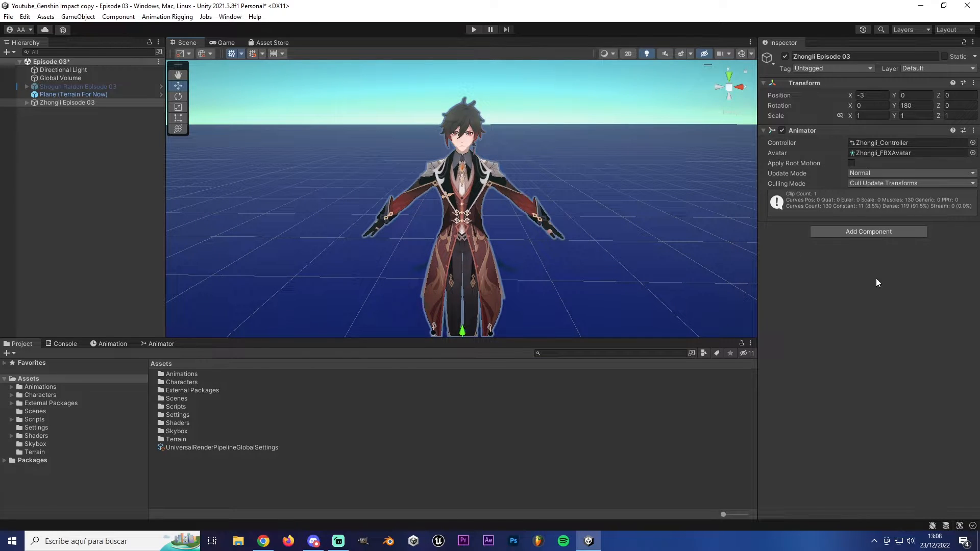
{"action": "left_click", "coordinate": [856, 233]}
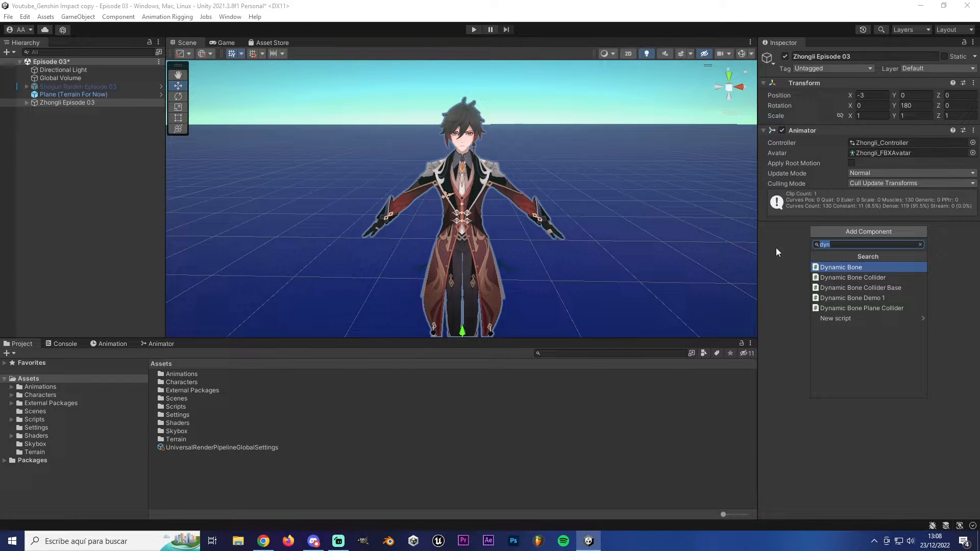
{"action": "type", "text": "rigging"}
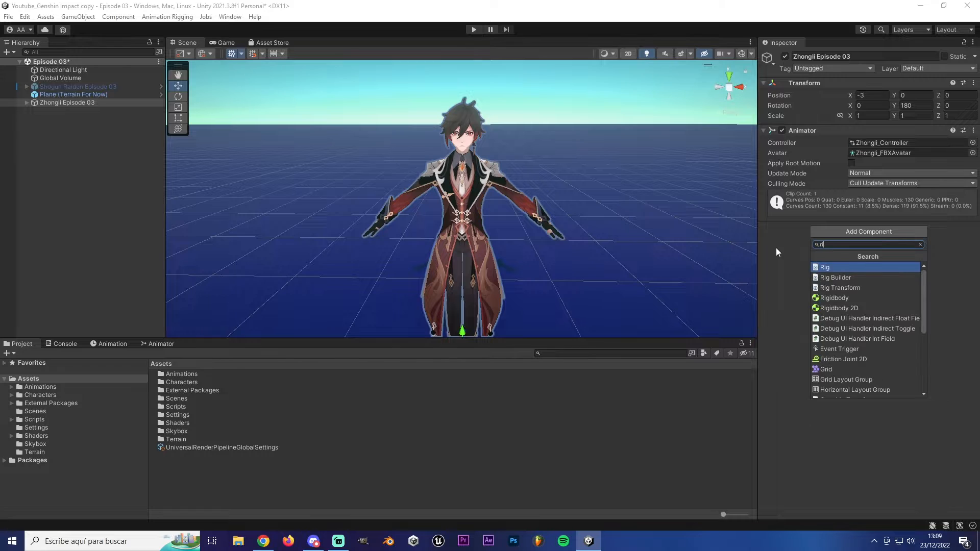
{"action": "left_click", "coordinate": [807, 264]}
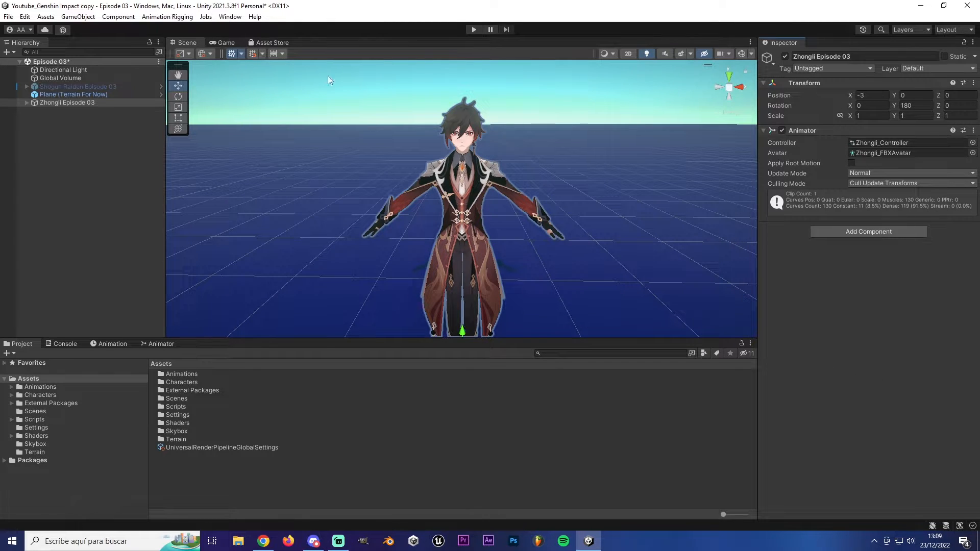
Run Bone Renderer Setup from Animation Rigging on the Zhongli Episode 03 object and view the bones up close from the front.
{"action": "left_click", "coordinate": [63, 102]}
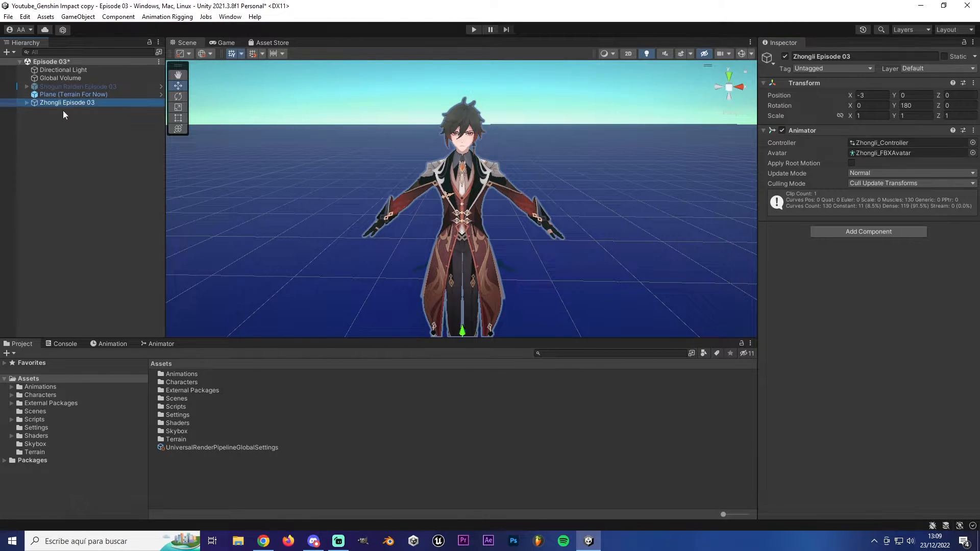
{"action": "right_click_drag", "start_coordinate": [454, 202], "coordinate": [444, 184]}
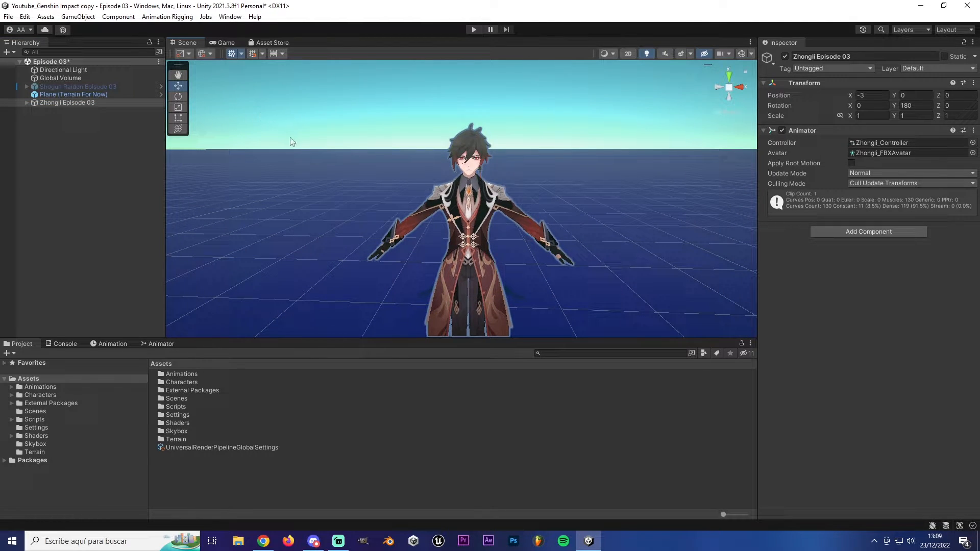
{"action": "left_click", "coordinate": [166, 17]}
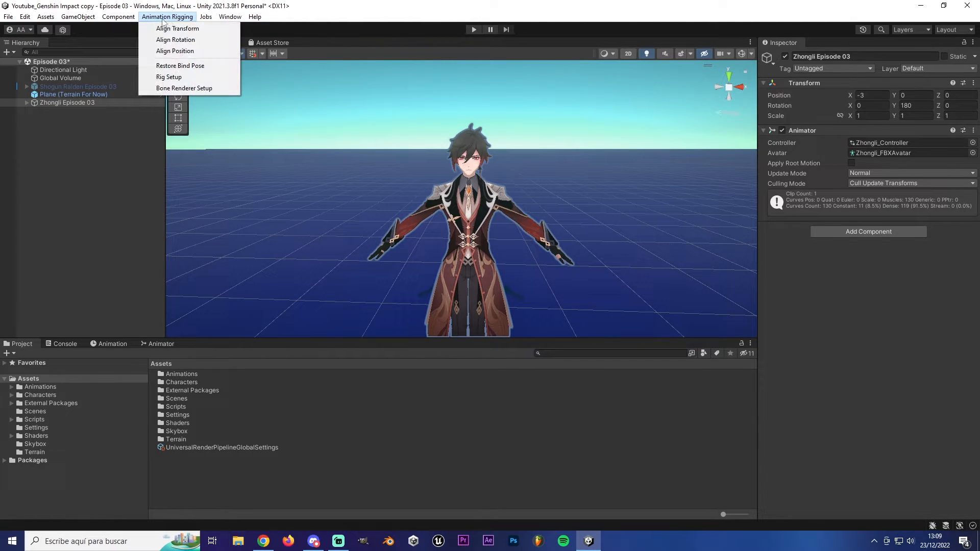
{"action": "left_click", "coordinate": [174, 89]}
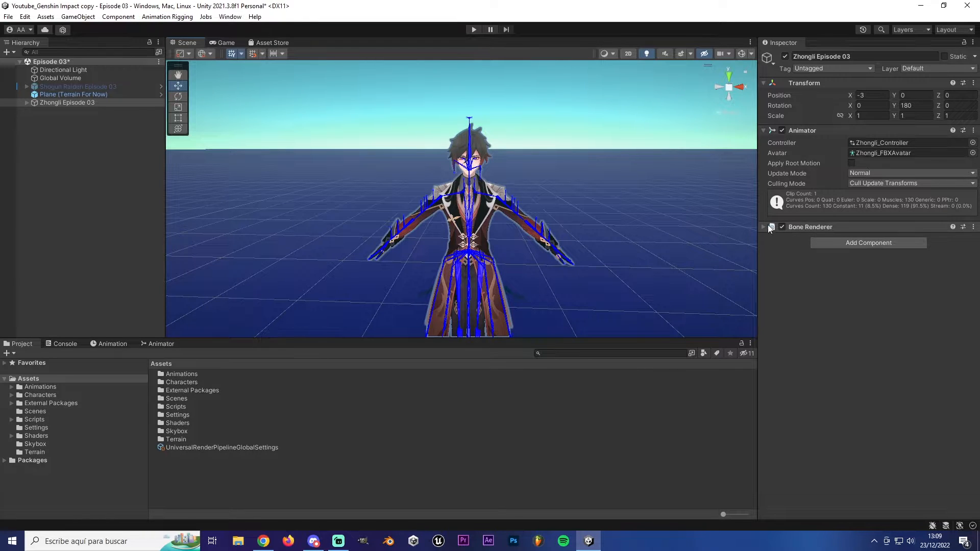
{"action": "left_click_drag", "start_coordinate": [685, 232], "coordinate": [511, 165], "text": "alt"}
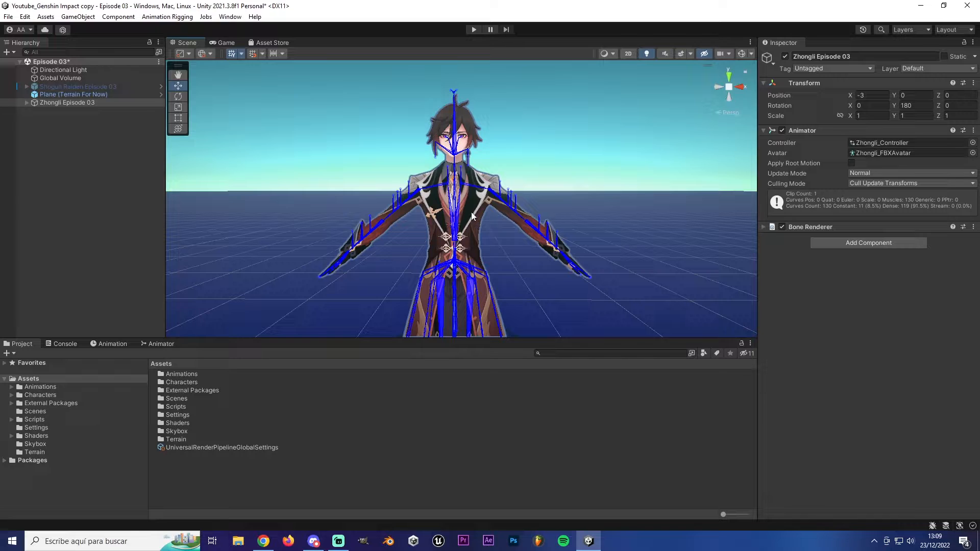
{"action": "mouse_move", "coordinate": [473, 217]}
{"action": "left_mouse_down", "text": "alt"}
{"action": "mouse_move", "coordinate": [470, 171]}
{"action": "mouse_move", "coordinate": [474, 210]}
{"action": "left_mouse_up", "text": "alt"}
{"action": "scroll", "coordinate": [470, 171], "scroll_direction": "up", "scroll_amount": 4}
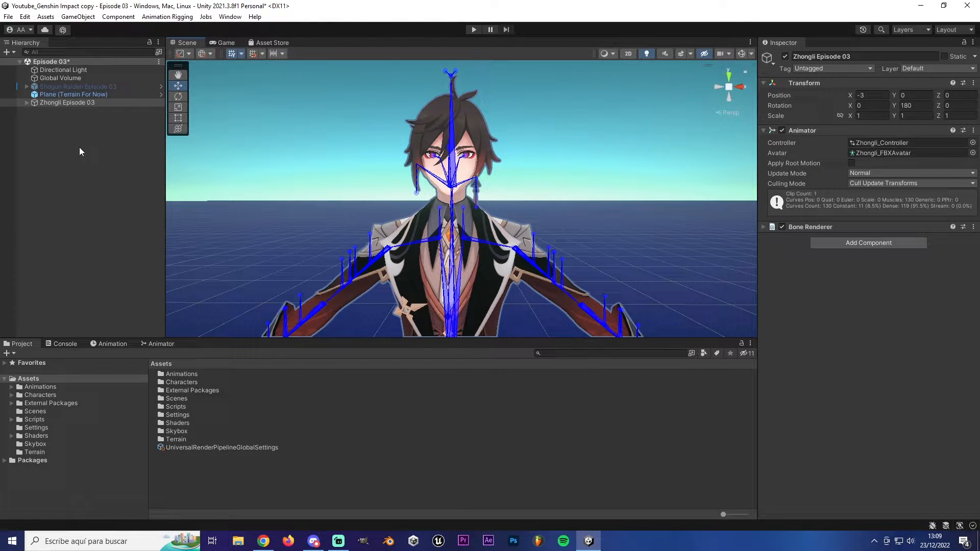
Expand Zhongli's full bone hierarchy, widen the Hierarchy area, and fold the 首 and 肩P.L branches.
{"action": "left_click", "coordinate": [80, 151]}
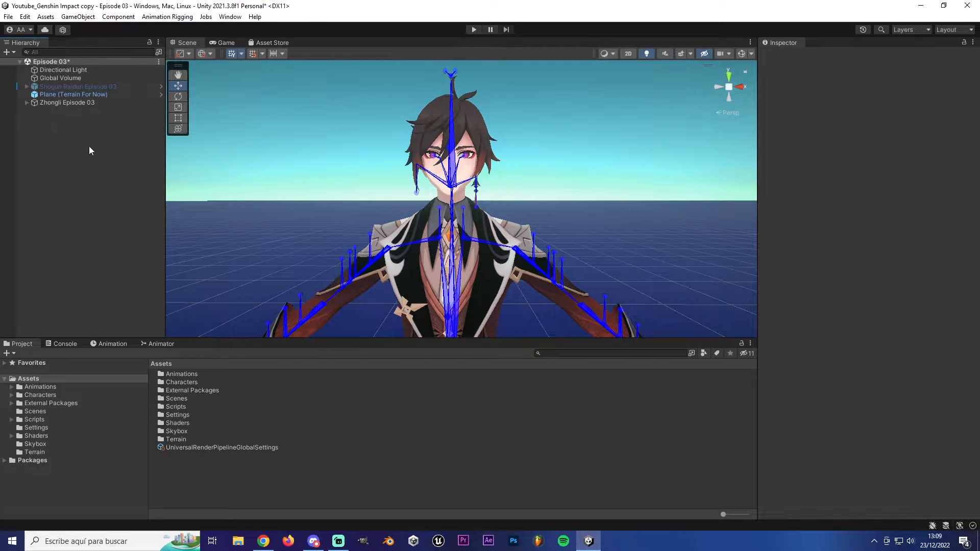
{"action": "left_click", "coordinate": [26, 102]}
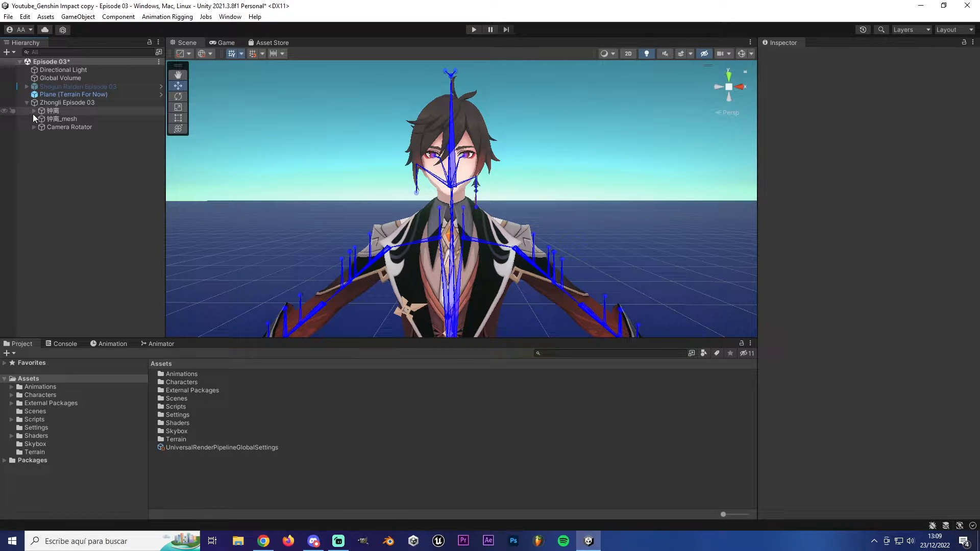
{"action": "left_click", "coordinate": [33, 112], "text": "alt"}
{"action": "left_click_drag", "start_coordinate": [163, 240], "coordinate": [226, 240]}
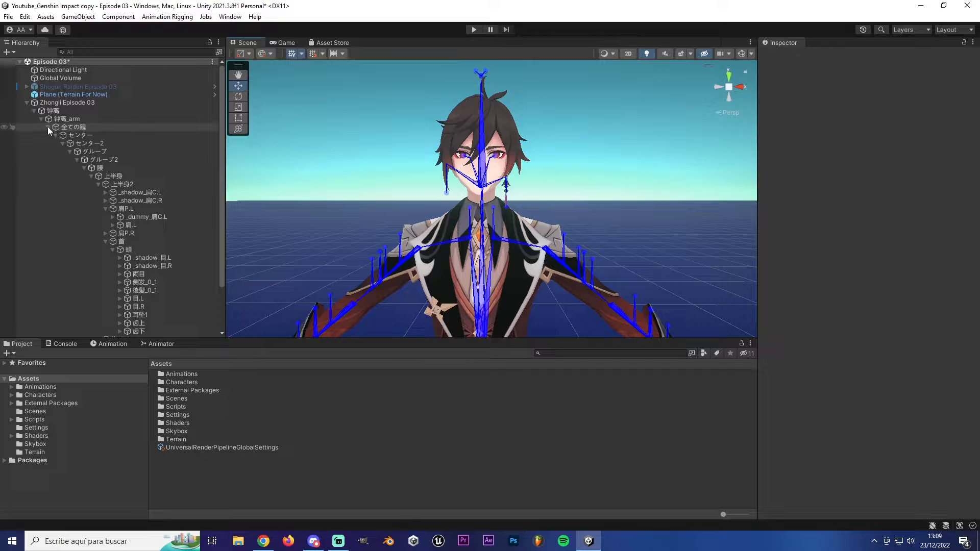
{"action": "left_click", "coordinate": [107, 241]}
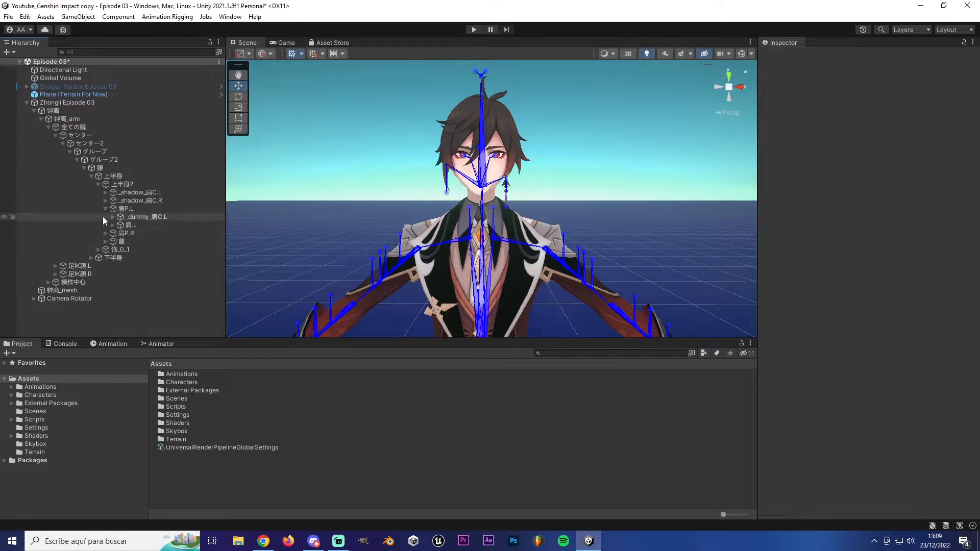
{"action": "left_click", "coordinate": [105, 208]}
{"action": "right_click_drag", "start_coordinate": [465, 194], "coordinate": [481, 224]}
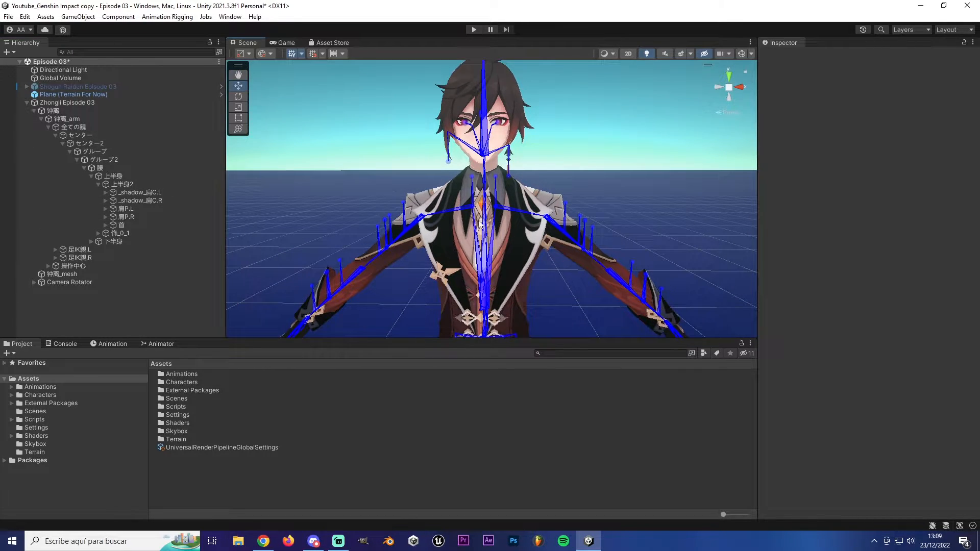
Select the left shoulder bone in the Scene view to locate it in the hierarchy, and collapse the Zhongli object's tree.
{"action": "left_click", "coordinate": [514, 213]}
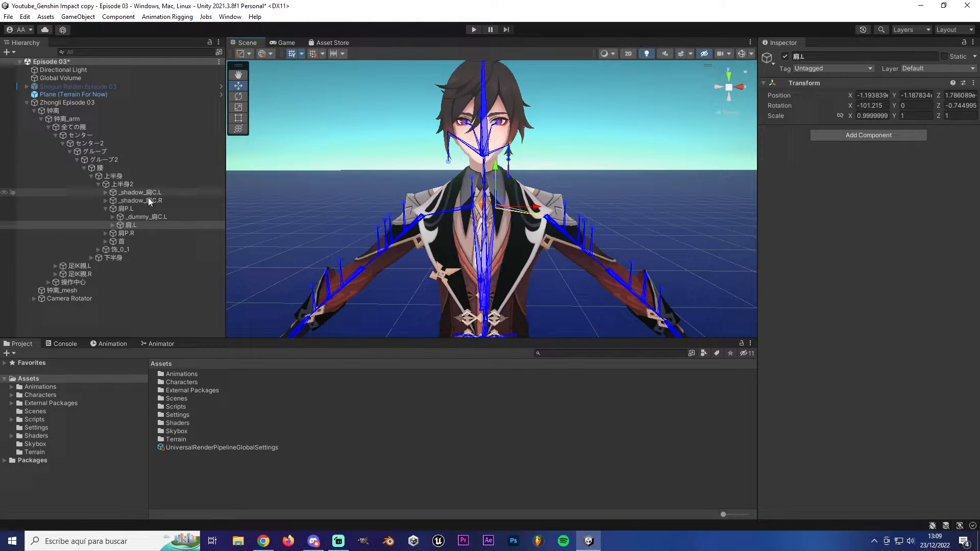
{"action": "left_click", "coordinate": [40, 118]}
{"action": "left_click", "coordinate": [25, 103]}
Add a Dynamic Bone component to the Zhongli Episode 03 object and review its settings.
{"action": "left_click", "coordinate": [62, 105]}
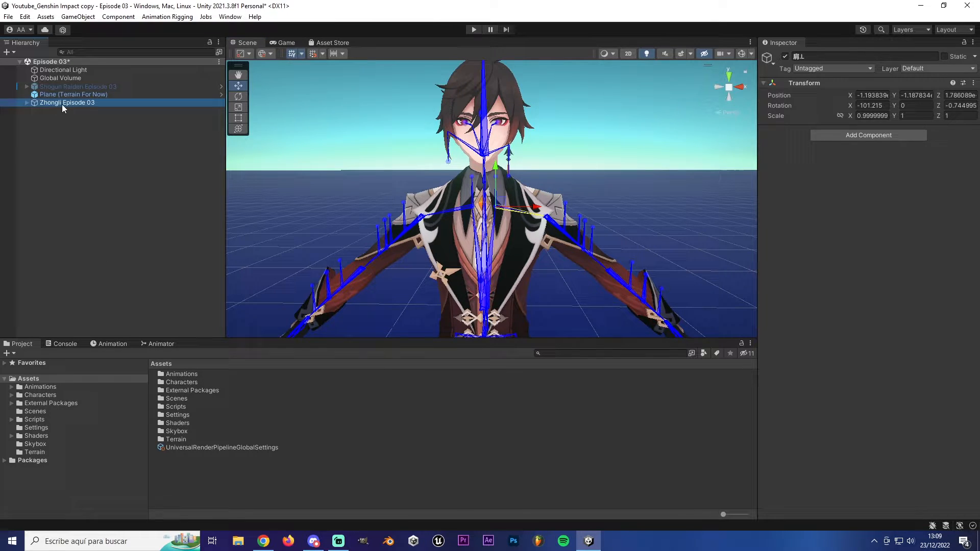
{"action": "left_click", "coordinate": [868, 330]}
{"action": "left_click", "coordinate": [834, 244]}
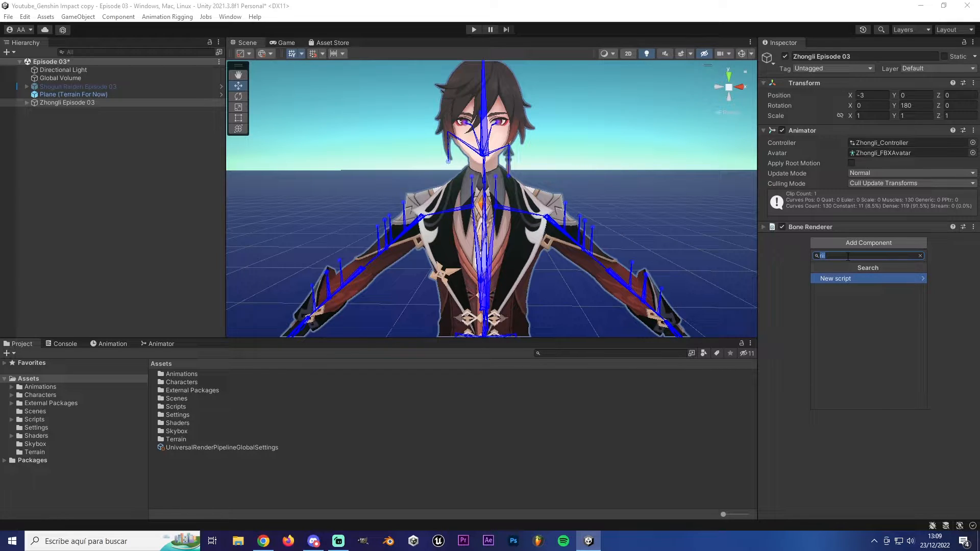
{"action": "type", "text": "dyn"}
{"action": "left_click", "coordinate": [841, 279]}
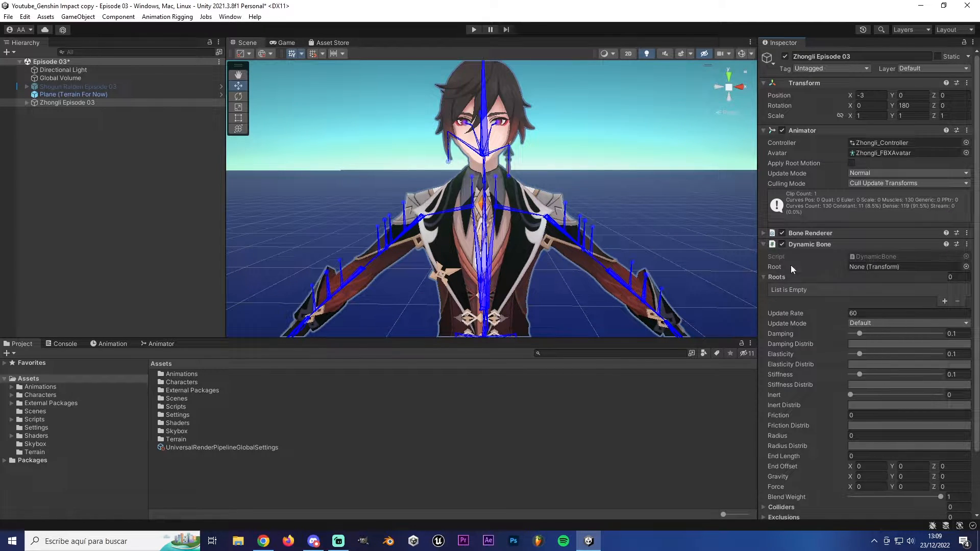
{"action": "scroll", "coordinate": [797, 261], "scroll_direction": "down", "scroll_amount": 3}
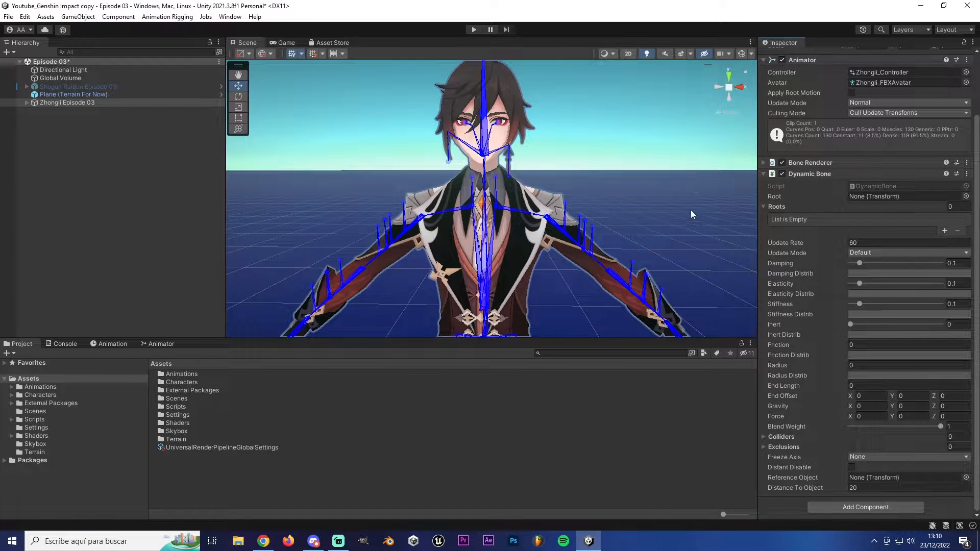
{"action": "scroll", "coordinate": [620, 223], "scroll_direction": "down", "scroll_amount": 3}
Lock the Inspector on Zhongli and add the ponytail bone 後髪_0_1 to the Dynamic Bone's Roots list.
{"action": "mouse_move", "coordinate": [569, 234]}
{"action": "left_mouse_down", "text": "alt"}
{"action": "mouse_move", "coordinate": [584, 235]}
{"action": "mouse_move", "coordinate": [577, 240]}
{"action": "left_mouse_up", "text": "alt"}
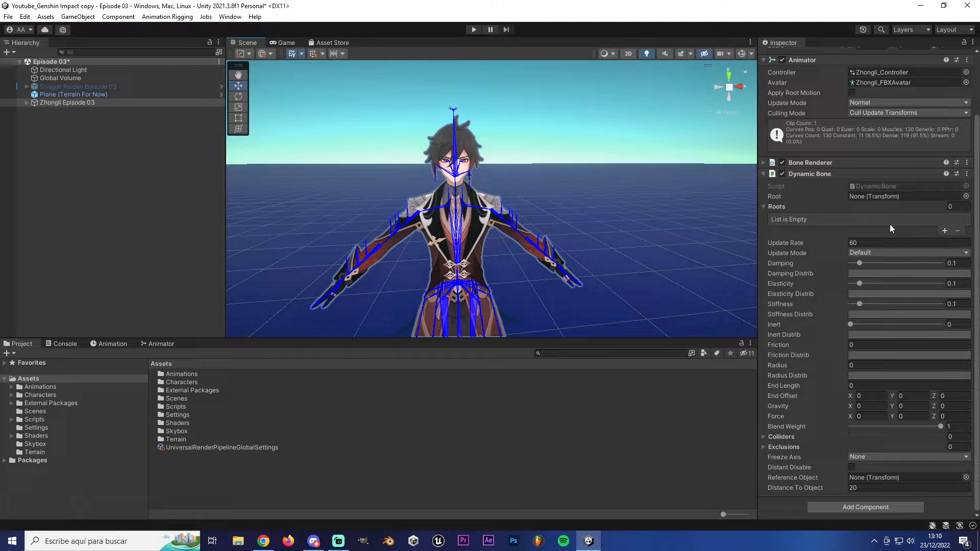
{"action": "left_click_drag", "start_coordinate": [662, 220], "coordinate": [631, 230], "text": "alt"}
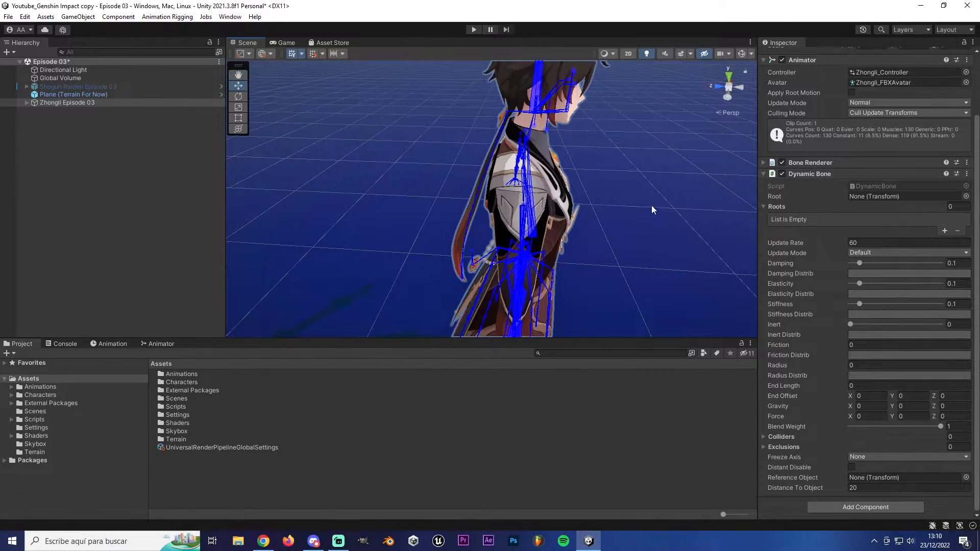
{"action": "left_click_drag", "start_coordinate": [541, 173], "coordinate": [524, 176], "text": "alt"}
{"action": "key", "text": "s"}
{"action": "right_click_drag", "start_coordinate": [525, 176], "coordinate": [525, 134]}
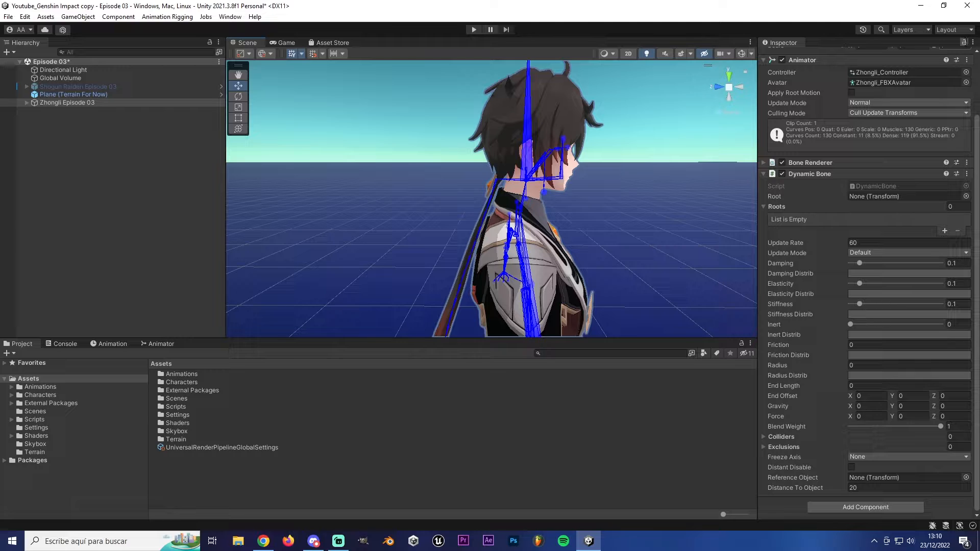
{"action": "left_click", "coordinate": [964, 42]}
{"action": "left_click", "coordinate": [495, 187]}
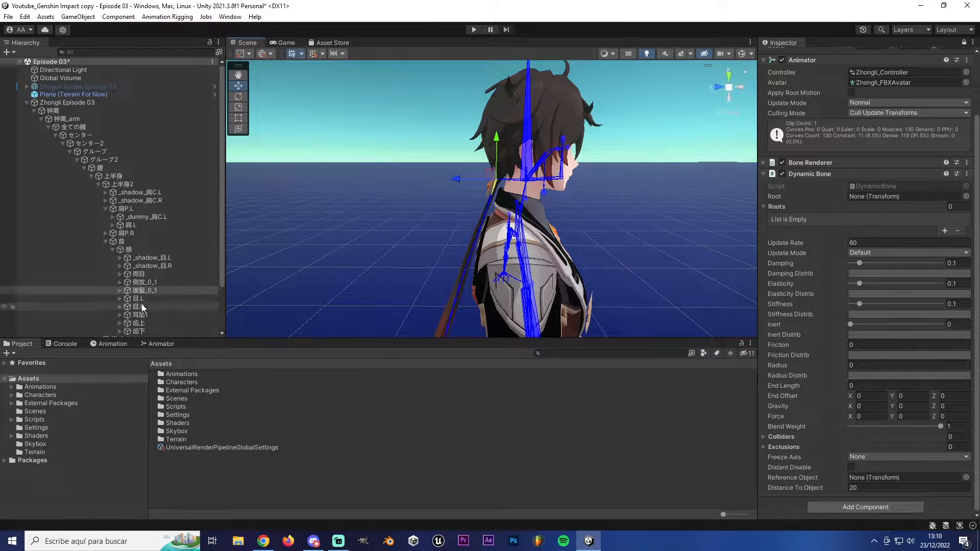
{"action": "left_click_drag", "start_coordinate": [147, 290], "coordinate": [847, 207]}
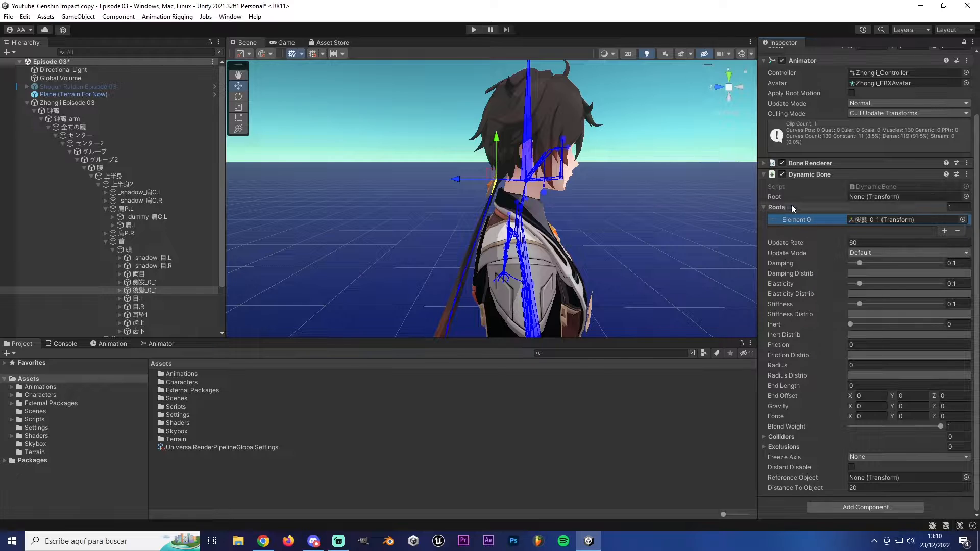
View the ponytail from the side, locate the Roots element's bone in the hierarchy, and collapse the Zhongli object's tree.
{"action": "right_click_drag", "start_coordinate": [489, 241], "coordinate": [430, 129]}
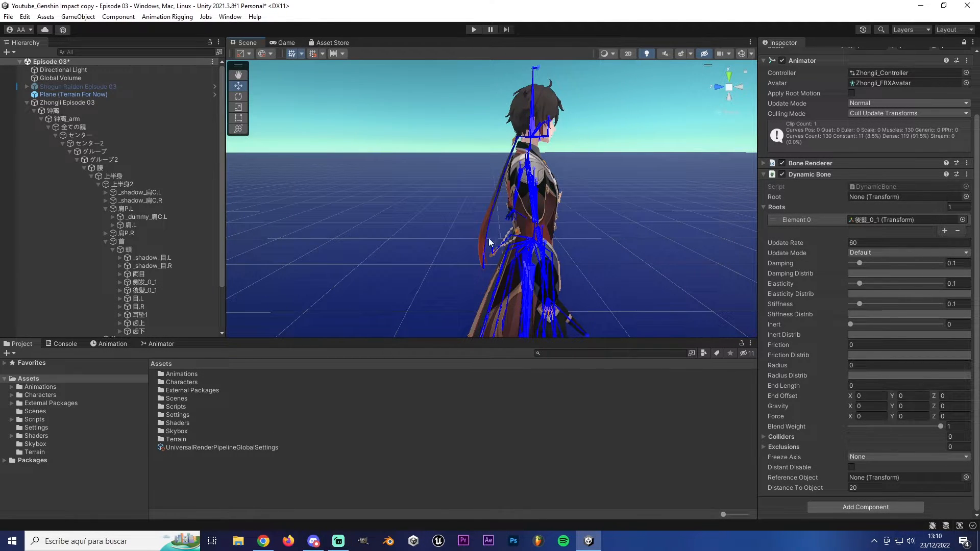
{"action": "right_click_drag", "start_coordinate": [520, 195], "coordinate": [525, 215]}
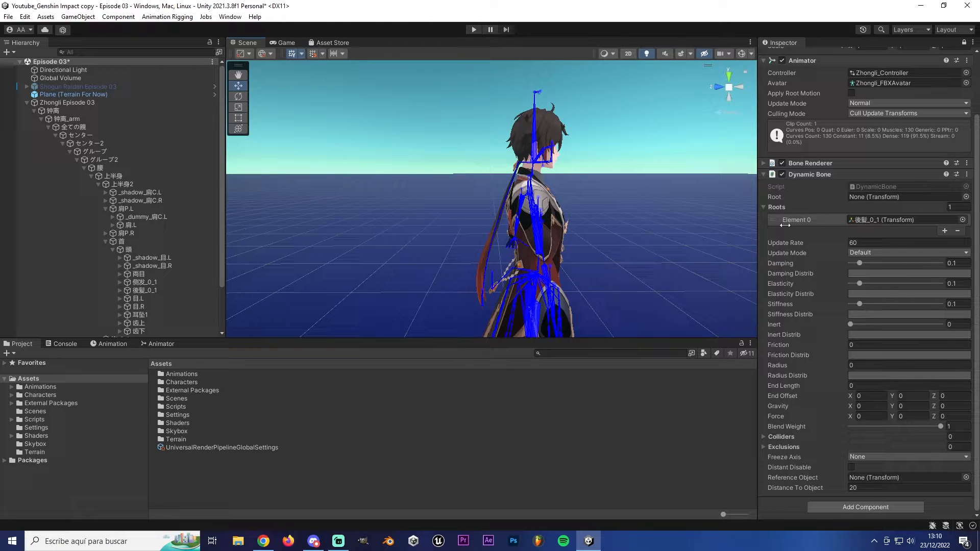
{"action": "left_click", "coordinate": [884, 220]}
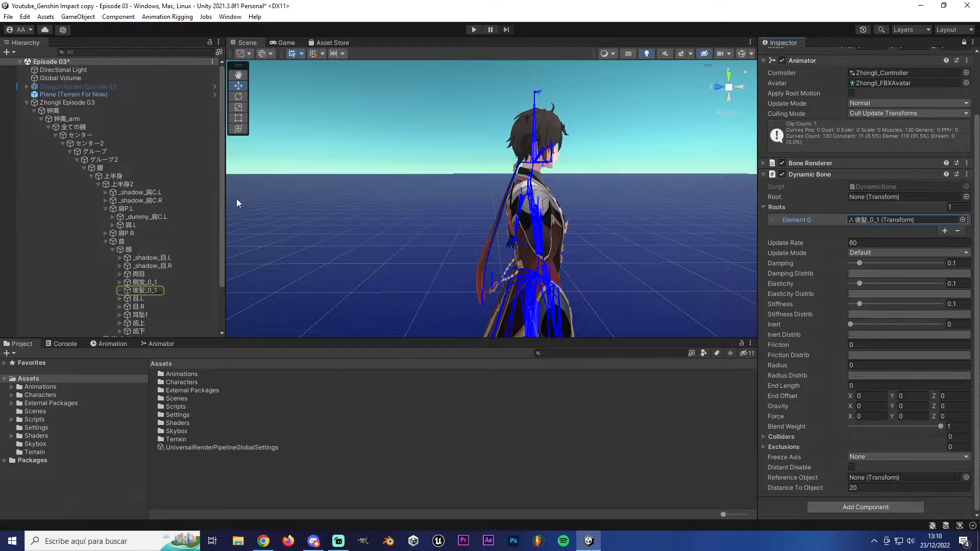
{"action": "left_click", "coordinate": [26, 103]}
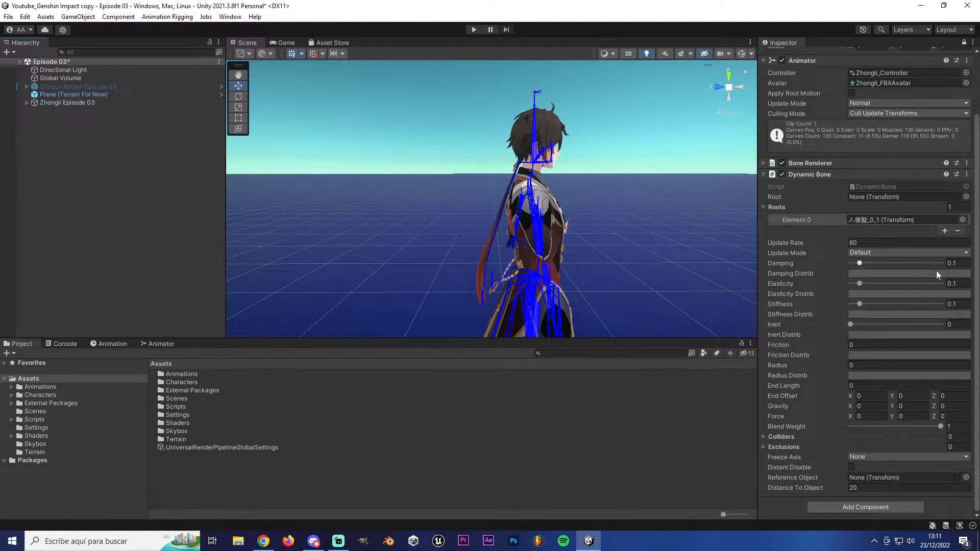
Switch to Chrome, look at the YouTube page "Unity - VRChat - Dynamic Bone tutorial" and its channel, and return to Unity.
{"action": "left_click", "coordinate": [263, 541]}
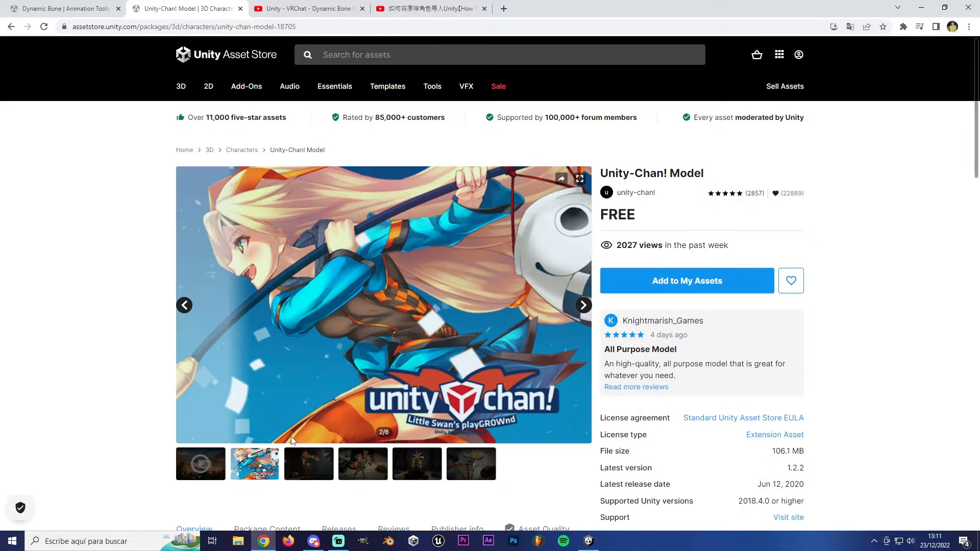
{"action": "left_click", "coordinate": [306, 8]}
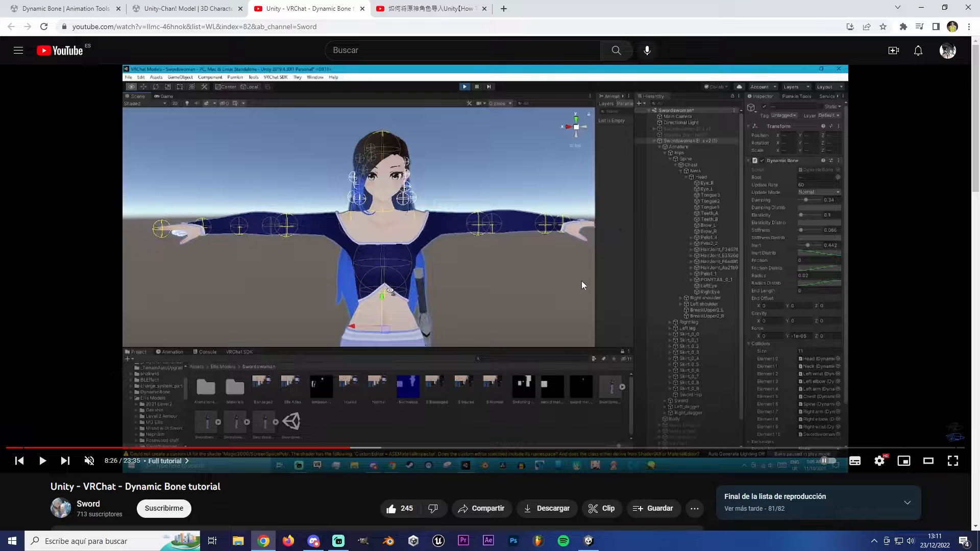
{"action": "left_click_drag", "start_coordinate": [106, 505], "coordinate": [77, 504]}
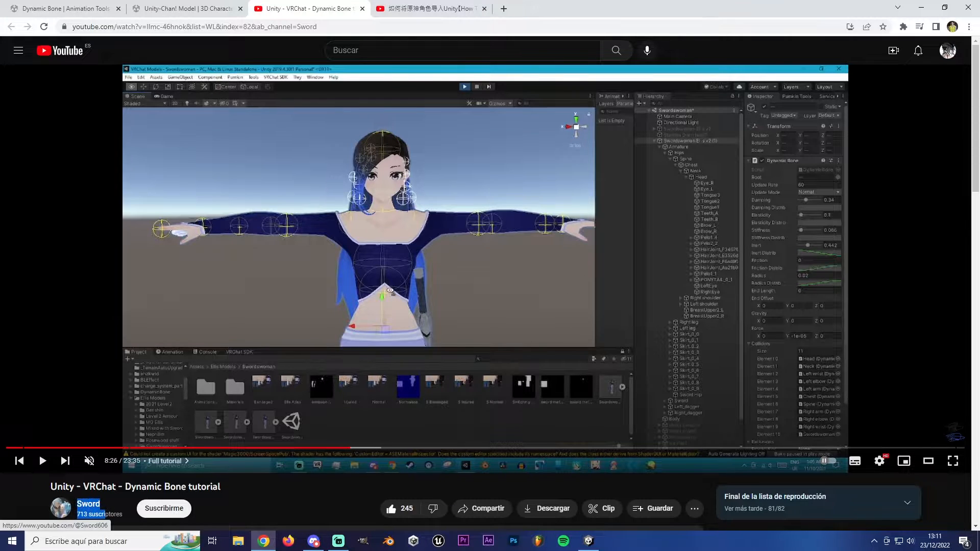
{"action": "left_click", "coordinate": [289, 504]}
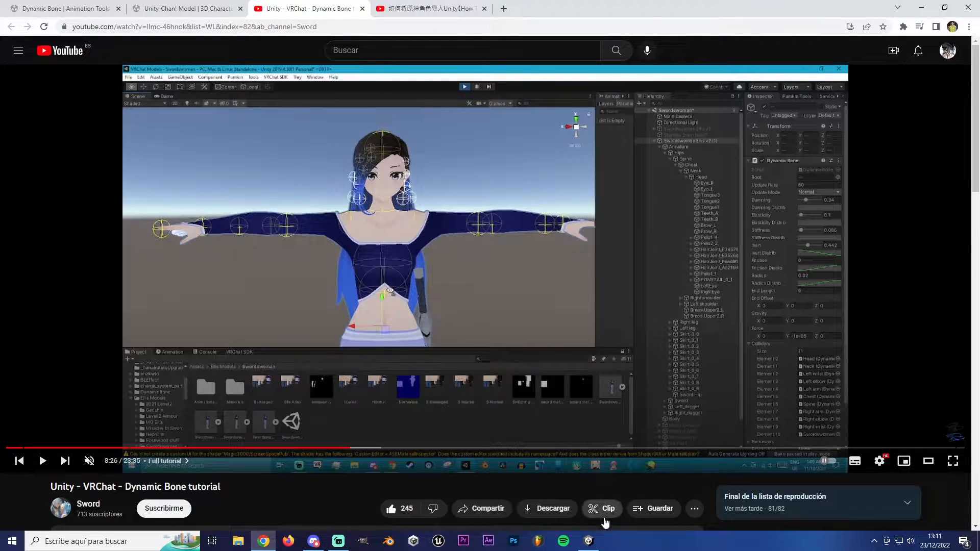
{"action": "left_click", "coordinate": [588, 541]}
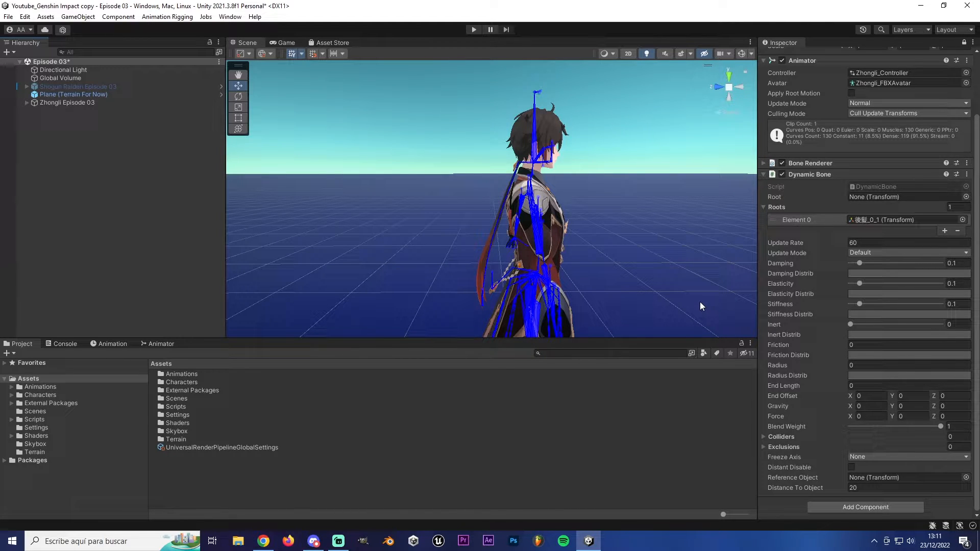
Set the Dynamic Bone's Damping to 0.25, Stiffness to 0.7 and Inert to 0.9.
{"action": "left_click", "coordinate": [957, 263]}
{"action": "type", "text": "0.25"}
{"action": "left_click", "coordinate": [961, 284]}
{"action": "left_click", "coordinate": [961, 304]}
{"action": "type", "text": "0.7"}
{"action": "left_click", "coordinate": [961, 324]}
{"action": "type", "text": "0.9"}
Shape the Damping Distrib curve as a straight line falling from 1 at the start to 0 at time 1.
{"action": "left_click", "coordinate": [874, 274]}
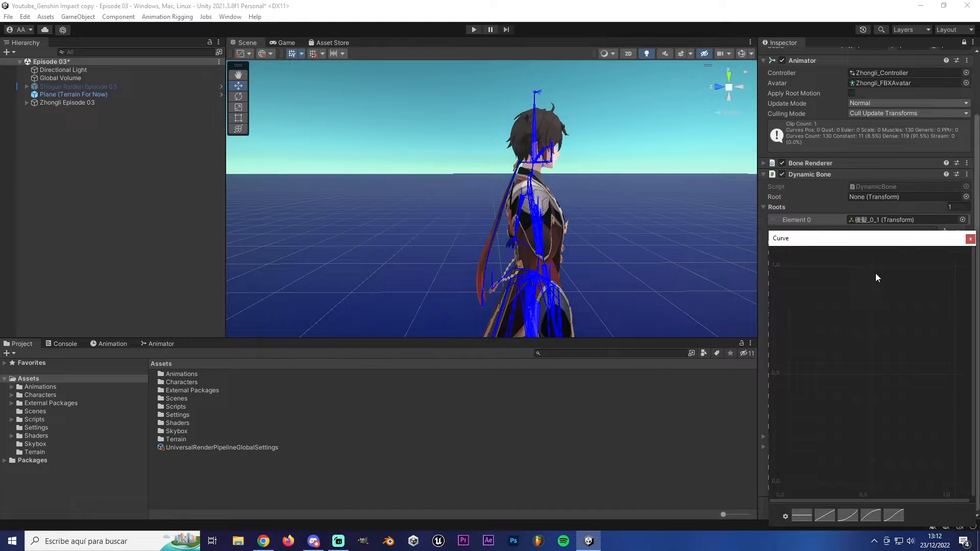
{"action": "left_click", "coordinate": [821, 516]}
{"action": "left_click_drag", "start_coordinate": [789, 482], "coordinate": [788, 267]}
{"action": "left_click_drag", "start_coordinate": [903, 239], "coordinate": [686, 255]}
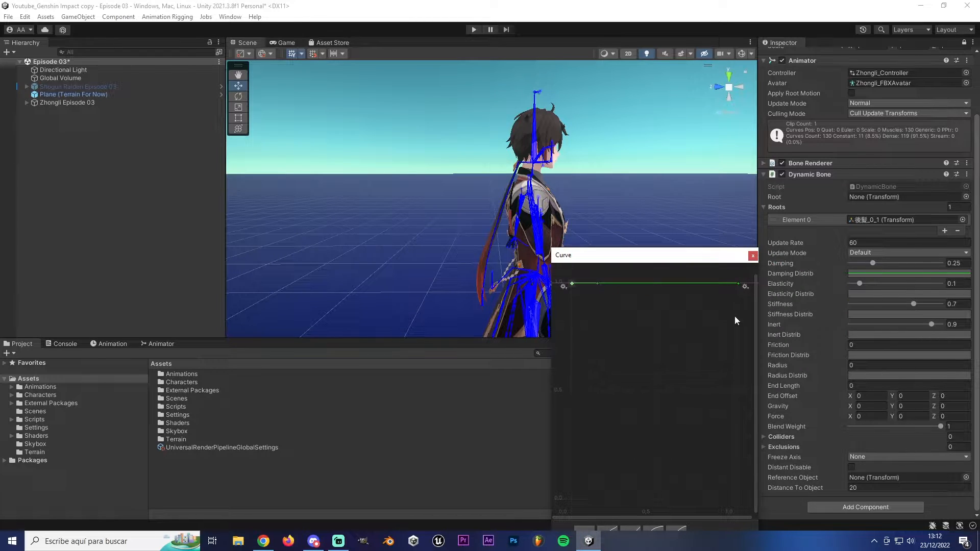
{"action": "left_click_drag", "start_coordinate": [744, 286], "coordinate": [737, 498]}
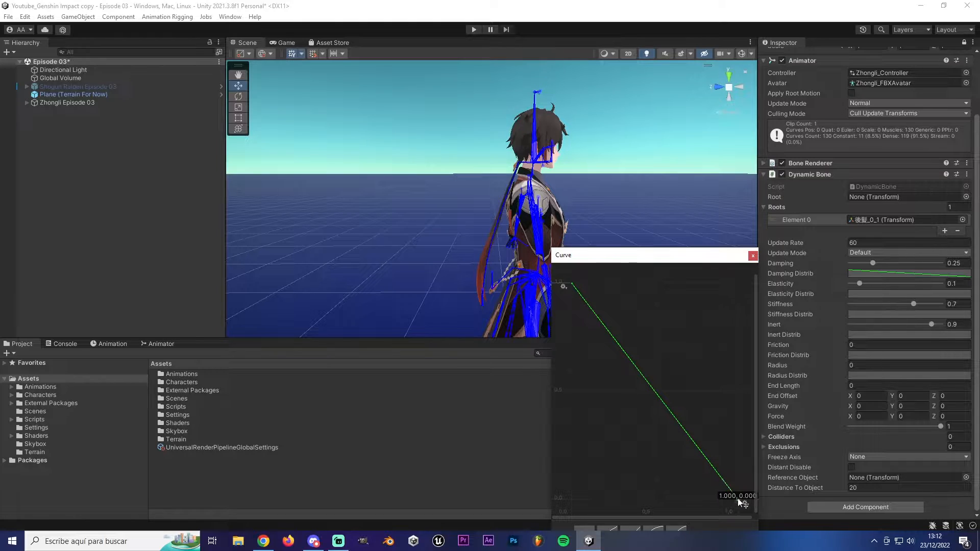
{"action": "left_click", "coordinate": [752, 255]}
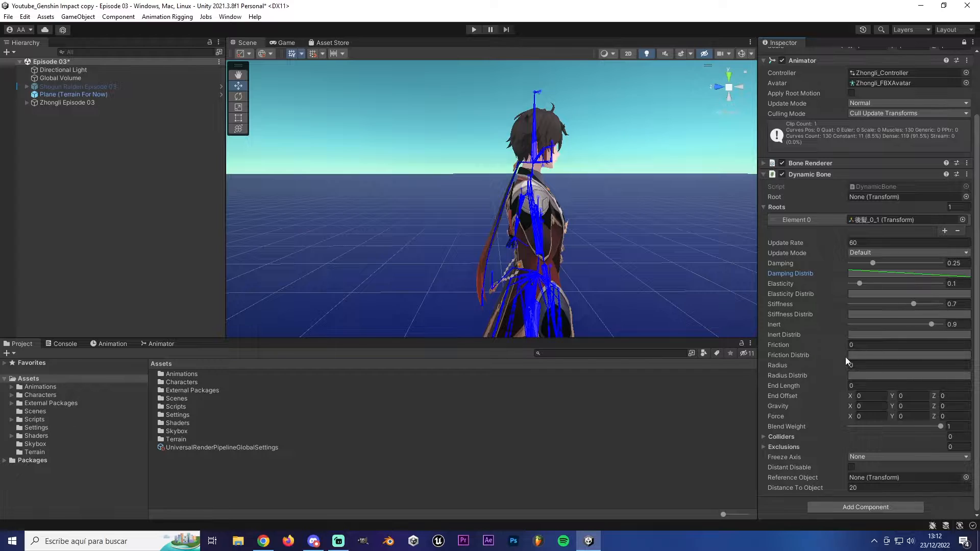
Set the Dynamic Bone's Radius to 0.03.
{"action": "left_click", "coordinate": [866, 365]}
{"action": "type", "text": "0.03"}
{"action": "key", "text": "Return"}
Play the scene in a maximized Game view, walk Zhongli in several directions to check the ponytail's motion, and stop playing.
{"action": "left_click", "coordinate": [473, 29]}
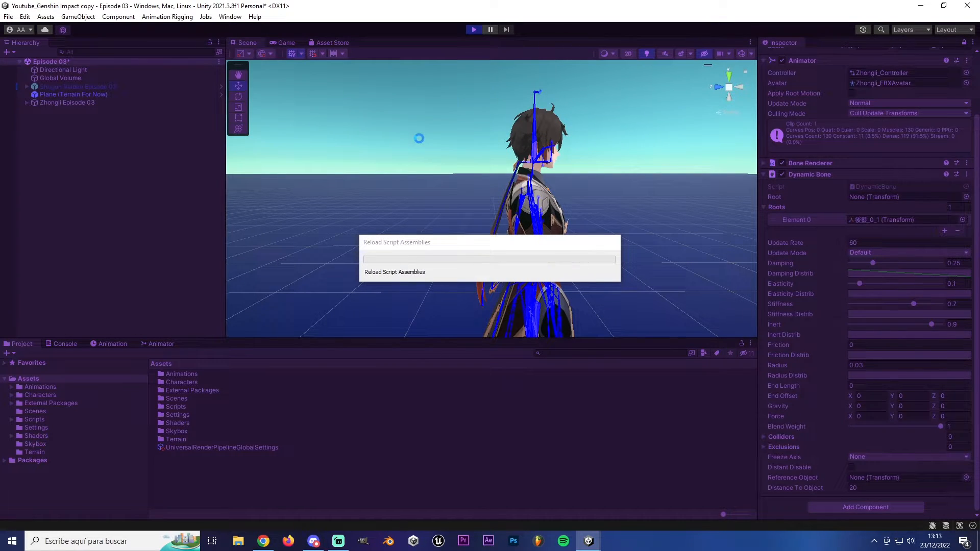
{"action": "double_click", "coordinate": [285, 42]}
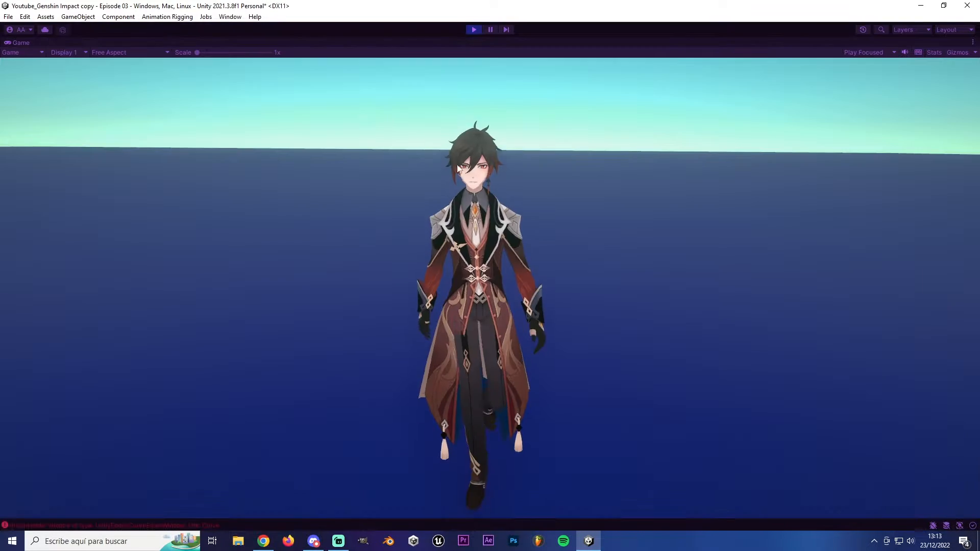
{"action": "key", "text": "a"}
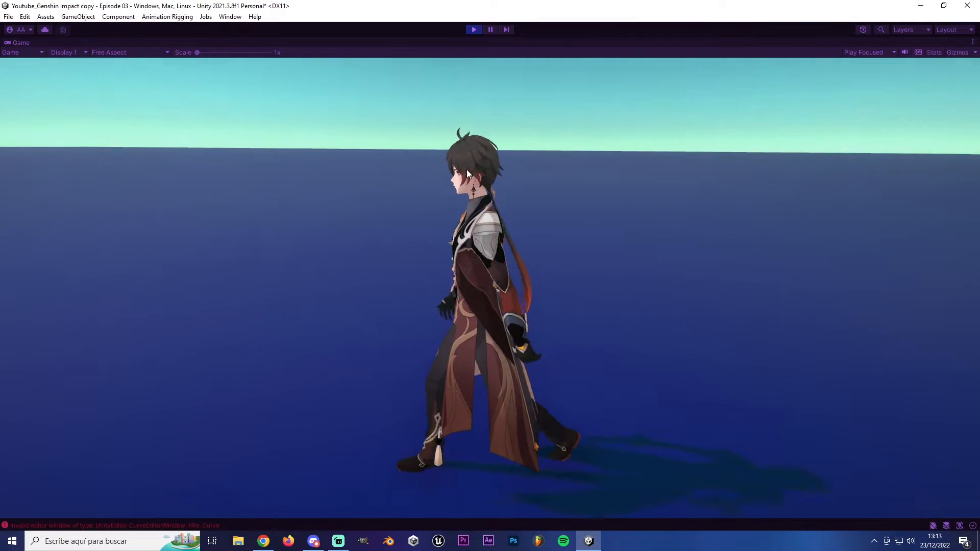
{"action": "key", "text": "w"}
{"action": "key", "text": "d"}
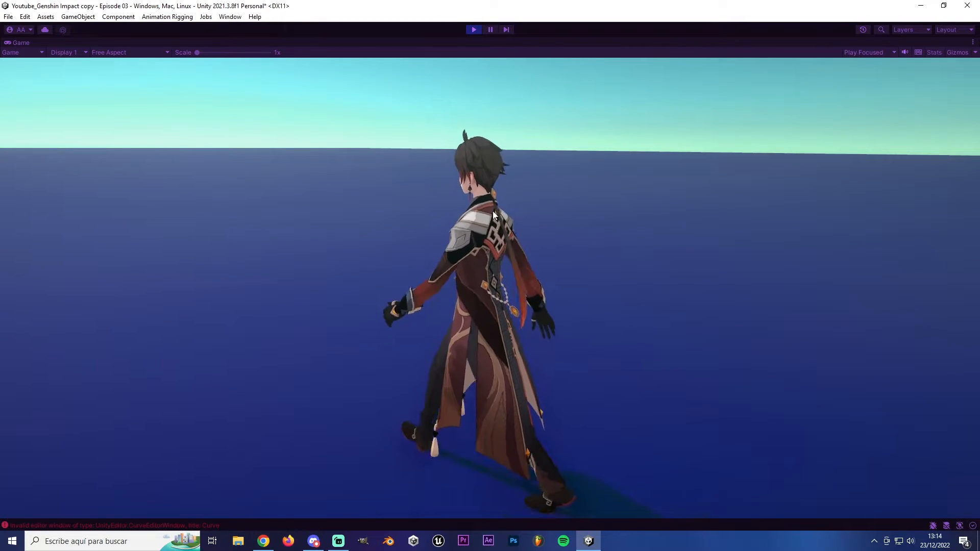
{"action": "left_click", "coordinate": [472, 29]}
Examine Zhongli's coat bones in the Scene view and review the Dynamic Bone's root element and settings.
{"action": "scroll", "coordinate": [491, 244], "scroll_direction": "up", "scroll_amount": 5}
{"action": "right_click_drag", "start_coordinate": [487, 198], "coordinate": [481, 174]}
{"action": "key", "text": "w"}
{"action": "key", "text": "s"}
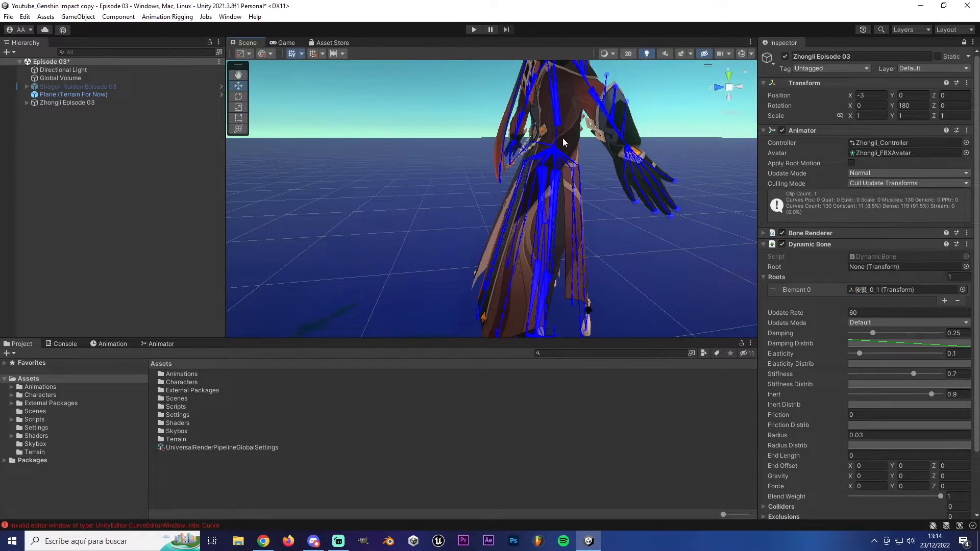
{"action": "right_click_drag", "start_coordinate": [521, 236], "coordinate": [521, 265]}
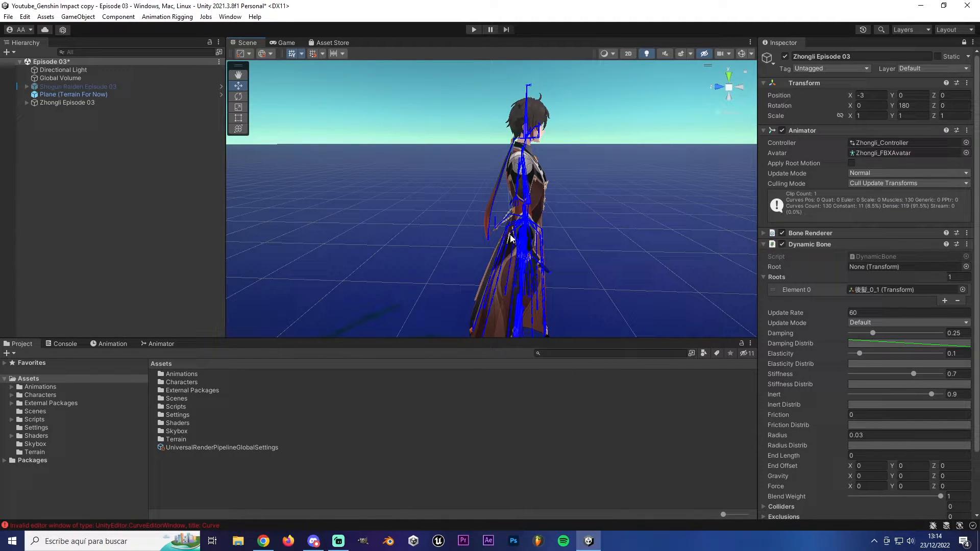
{"action": "left_click", "coordinate": [810, 290]}
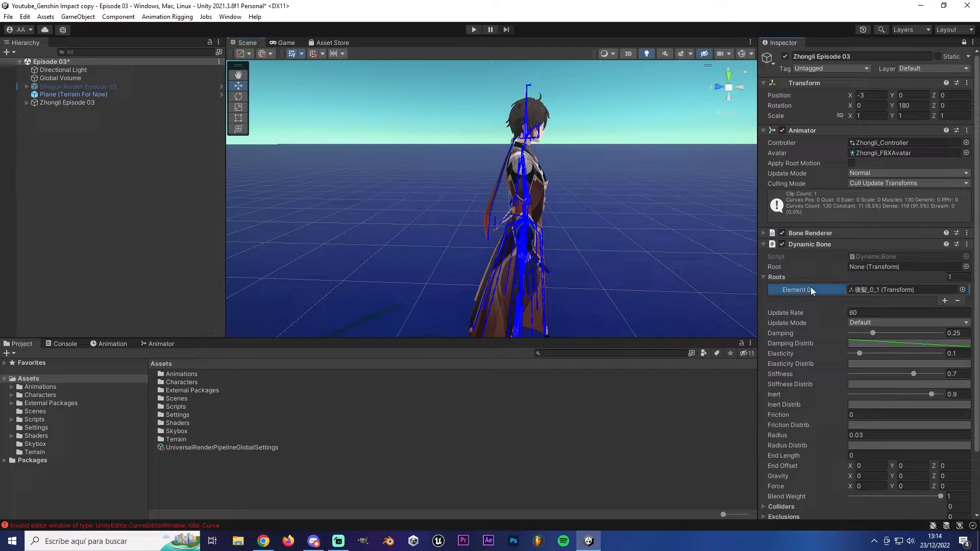
{"action": "scroll", "coordinate": [817, 384], "scroll_direction": "down", "scroll_amount": 3}
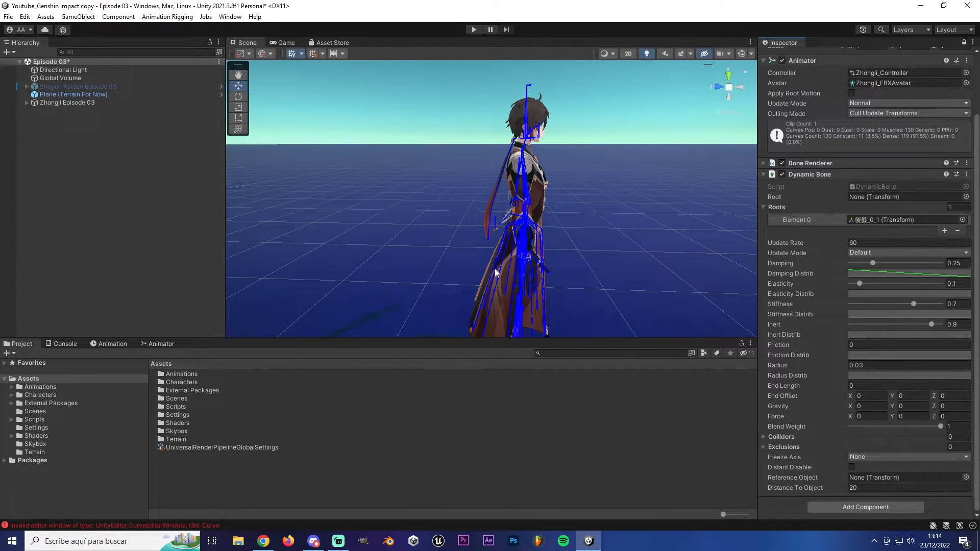
Add a second Dynamic Bone component to Zhongli Episode 03, review its default settings, and remove it again.
{"action": "left_click", "coordinate": [764, 175]}
{"action": "left_click", "coordinate": [867, 254]}
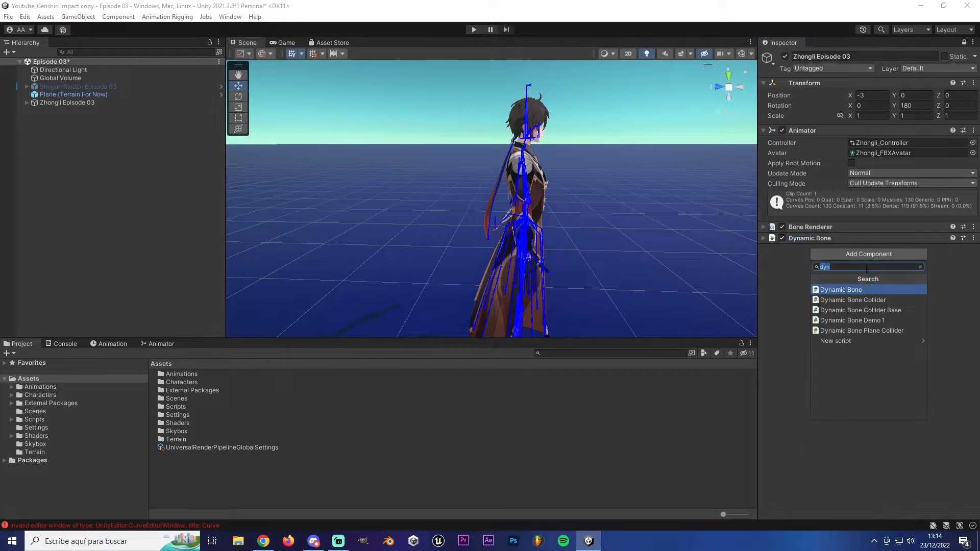
{"action": "left_click", "coordinate": [844, 290]}
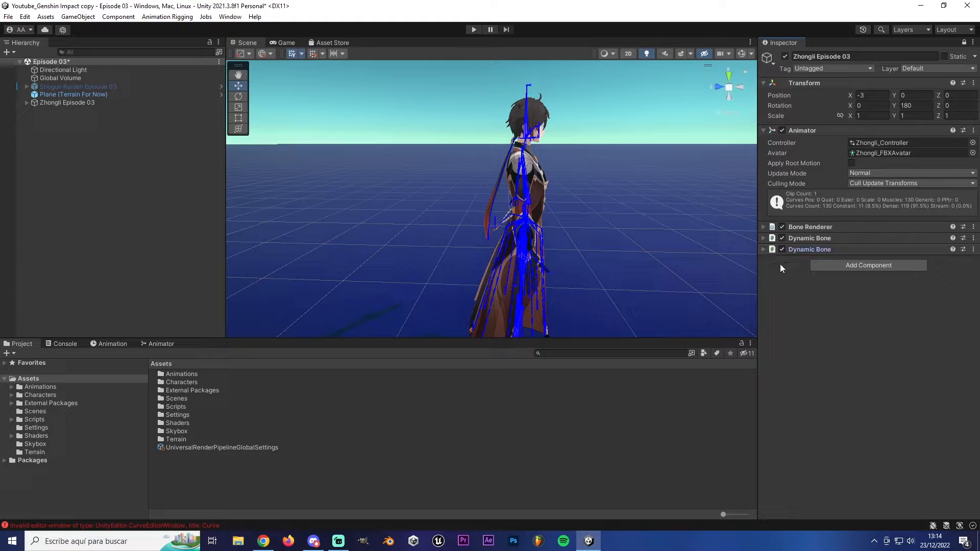
{"action": "left_click", "coordinate": [763, 249]}
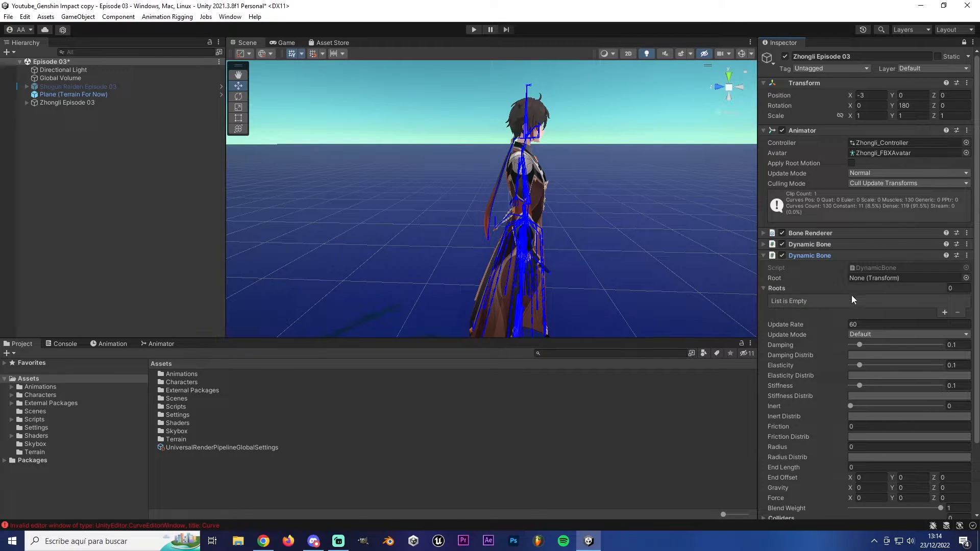
{"action": "scroll", "coordinate": [817, 316], "scroll_direction": "down", "scroll_amount": 3}
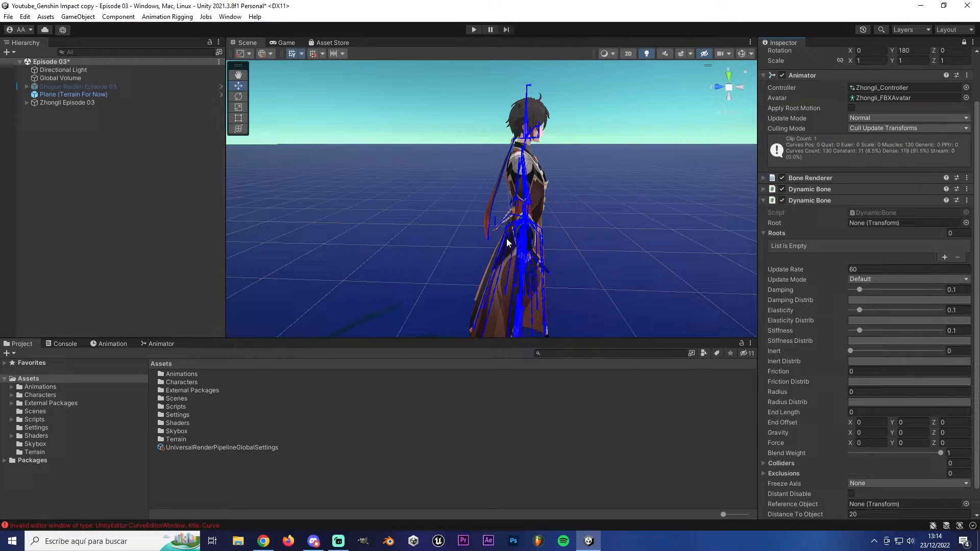
{"action": "left_click", "coordinate": [966, 200]}
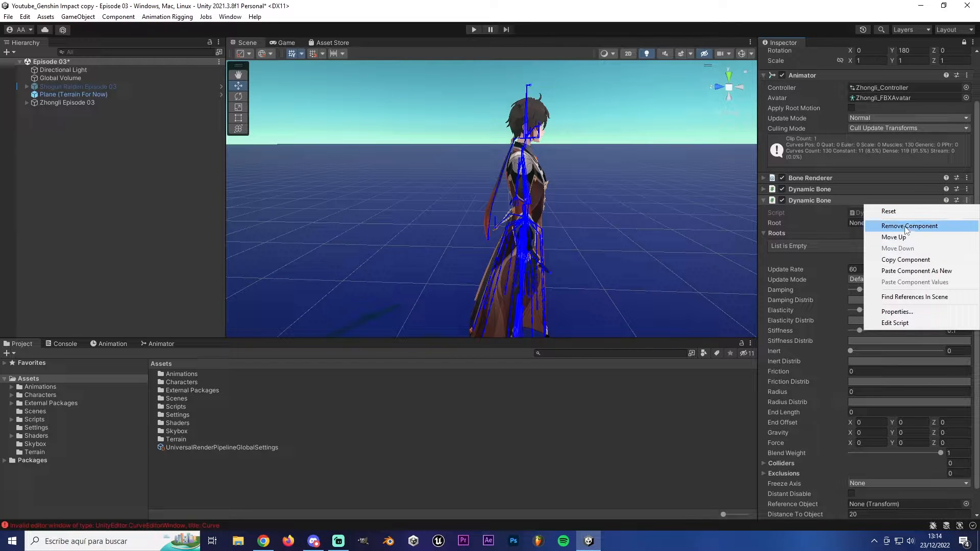
{"action": "left_click", "coordinate": [898, 223]}
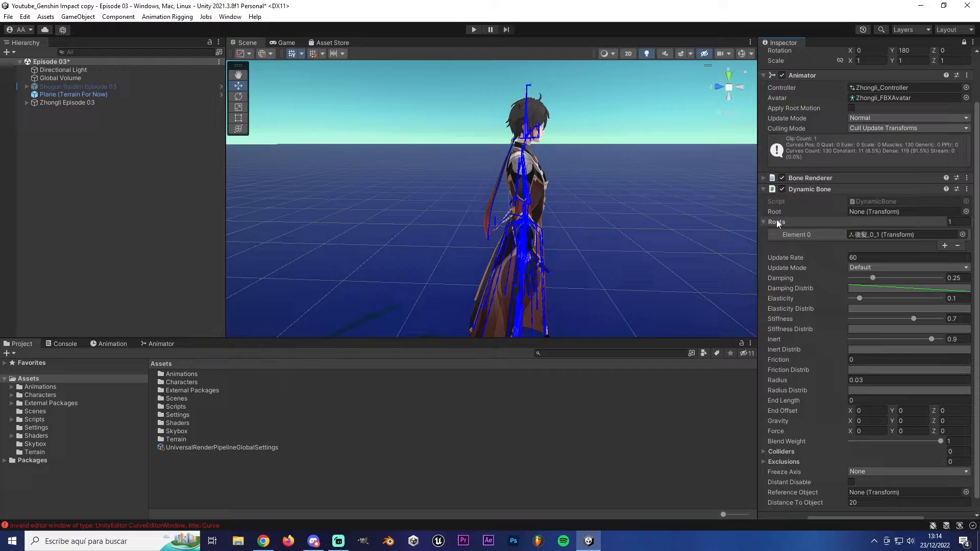
Add the coat bones 衣_0_7 and 衣_0_6 to the Dynamic Bone's Roots list.
{"action": "left_click_drag", "start_coordinate": [482, 200], "coordinate": [612, 242], "text": "alt"}
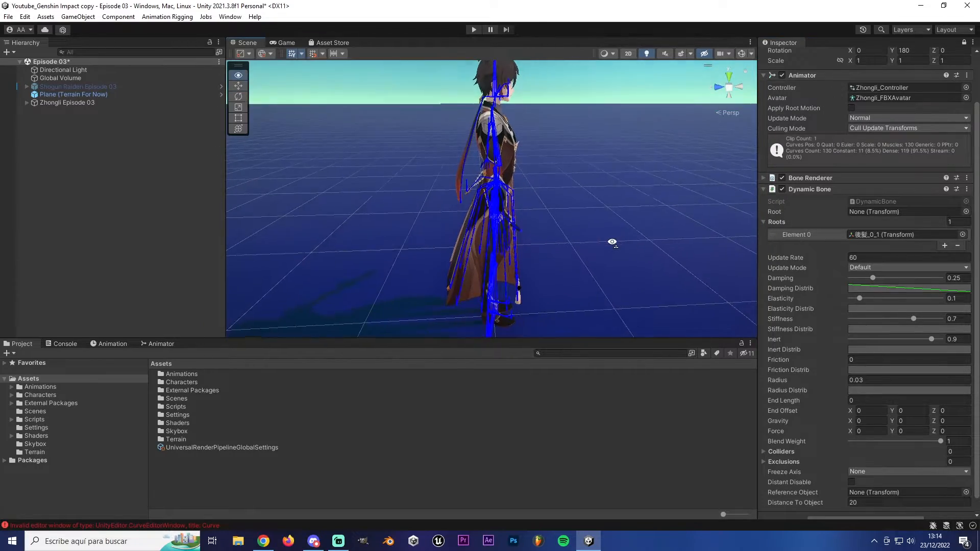
{"action": "key", "text": "w"}
{"action": "right_click_drag", "start_coordinate": [612, 241], "coordinate": [479, 203]}
{"action": "key", "text": "d"}
{"action": "left_click", "coordinate": [463, 196]}
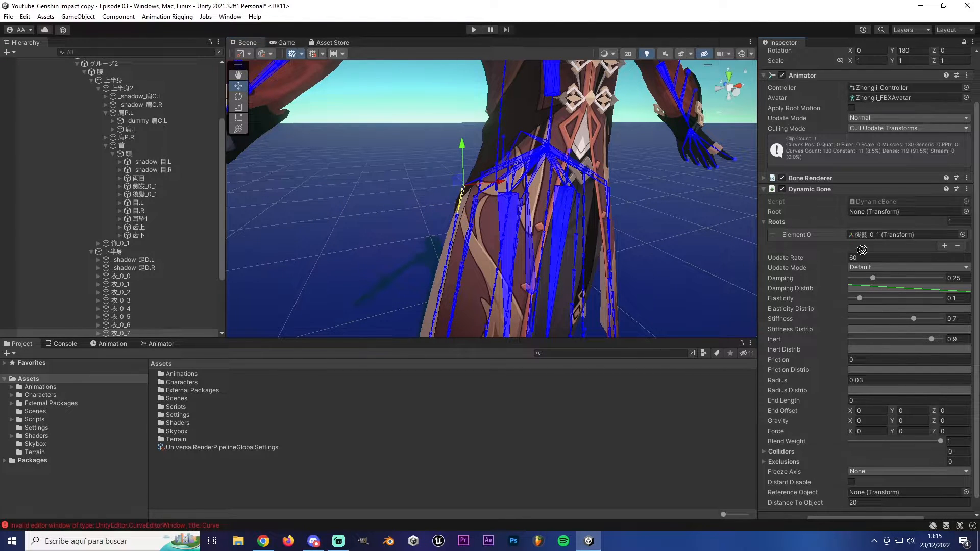
{"action": "left_click_drag", "start_coordinate": [862, 249], "coordinate": [856, 223]}
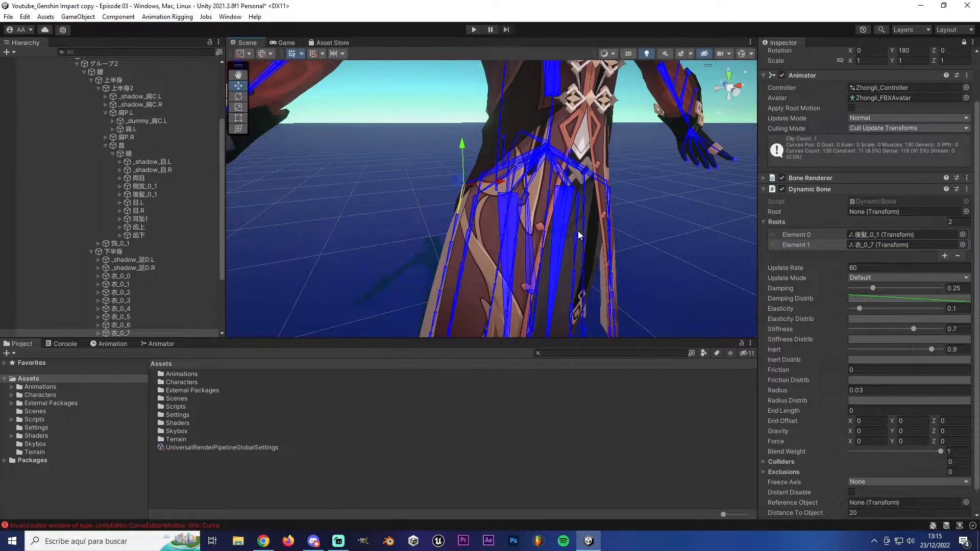
{"action": "right_click_drag", "start_coordinate": [578, 231], "coordinate": [528, 187]}
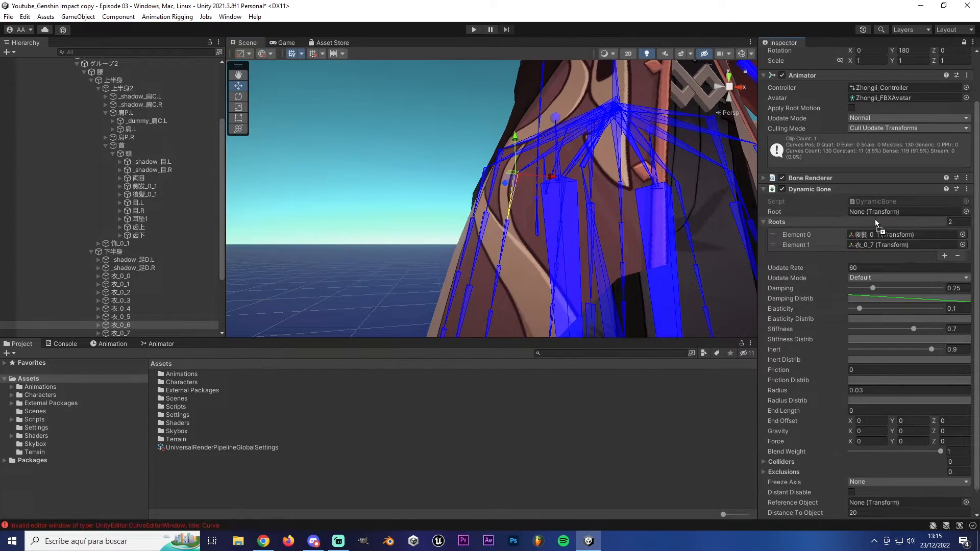
{"action": "left_click_drag", "start_coordinate": [875, 219], "coordinate": [874, 222]}
Disable the Bone Renderer temporarily to inspect the coat without the bone overlay, and enable it again.
{"action": "right_click_drag", "start_coordinate": [521, 235], "coordinate": [638, 286]}
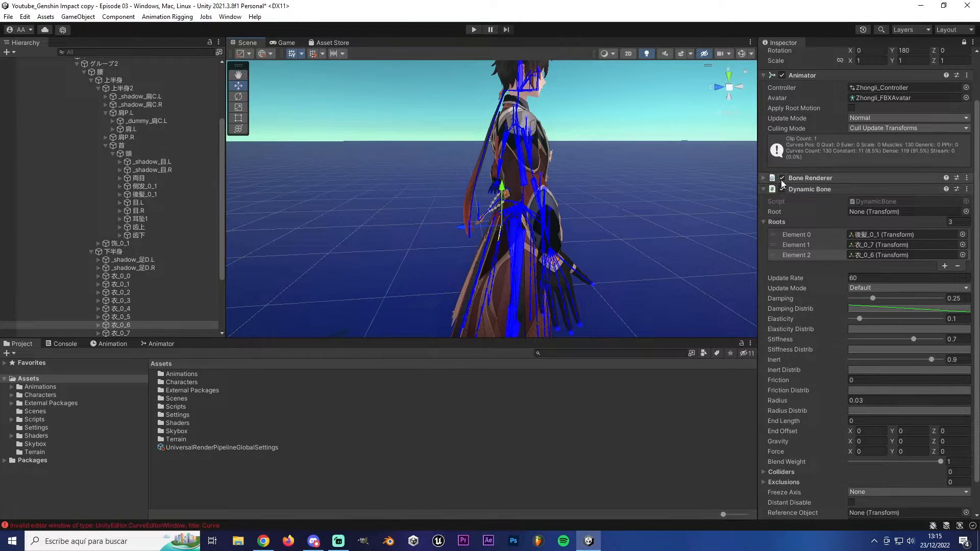
{"action": "left_click", "coordinate": [782, 177]}
{"action": "right_click_drag", "start_coordinate": [511, 229], "coordinate": [503, 240]}
{"action": "scroll", "coordinate": [499, 246], "scroll_direction": "up", "scroll_amount": 3}
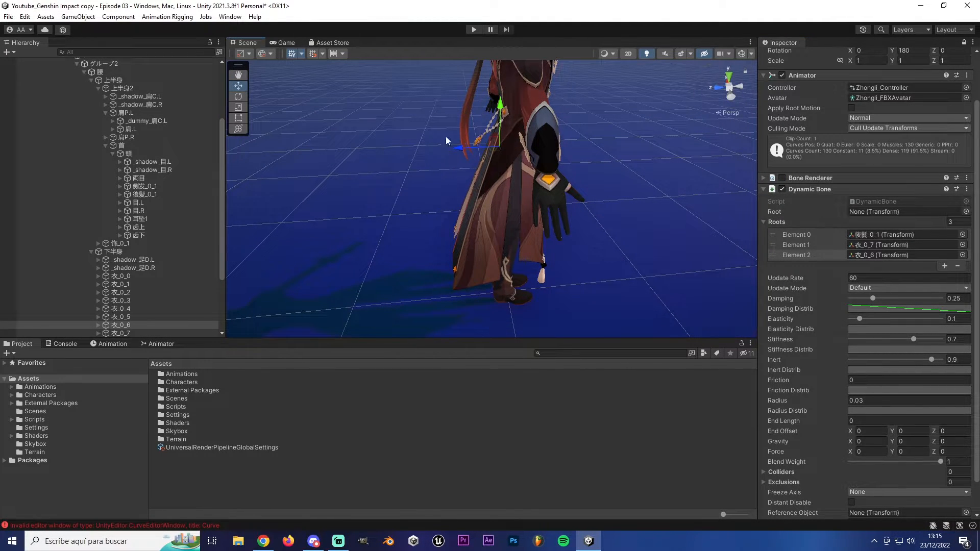
{"action": "right_click_drag", "start_coordinate": [452, 161], "coordinate": [561, 239]}
{"action": "left_click", "coordinate": [781, 178]}
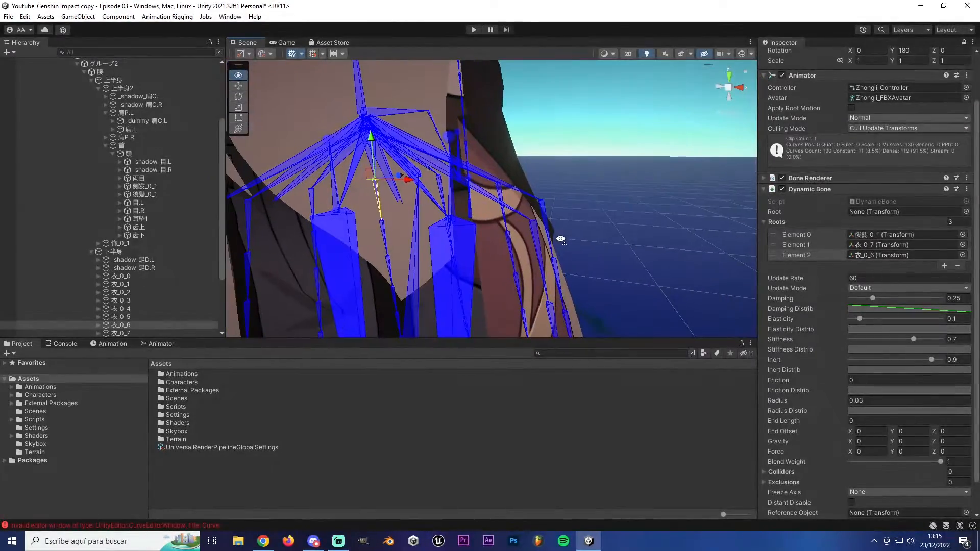
Add the coat bones 衣_0_3 and 衣_0_4 on the opposite side to the Dynamic Bone's Roots list.
{"action": "left_click_drag", "start_coordinate": [544, 215], "coordinate": [855, 221]}
{"action": "left_click_drag", "start_coordinate": [569, 207], "coordinate": [841, 221]}
{"action": "right_click_drag", "start_coordinate": [590, 217], "coordinate": [515, 232]}
{"action": "key", "text": "s"}
Play the scene in a maximized Game view, clear the Console's error message, and close the Console.
{"action": "left_click", "coordinate": [474, 29]}
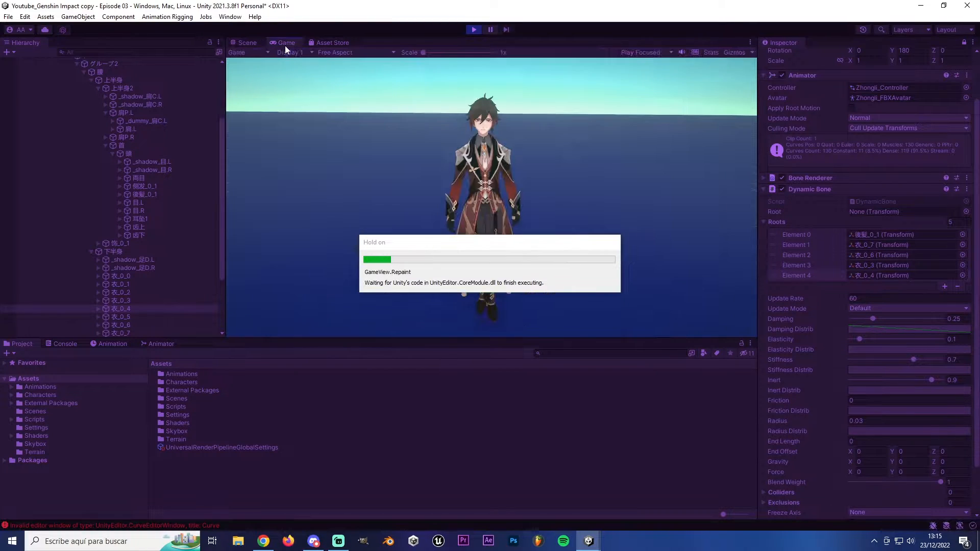
{"action": "double_click", "coordinate": [283, 43]}
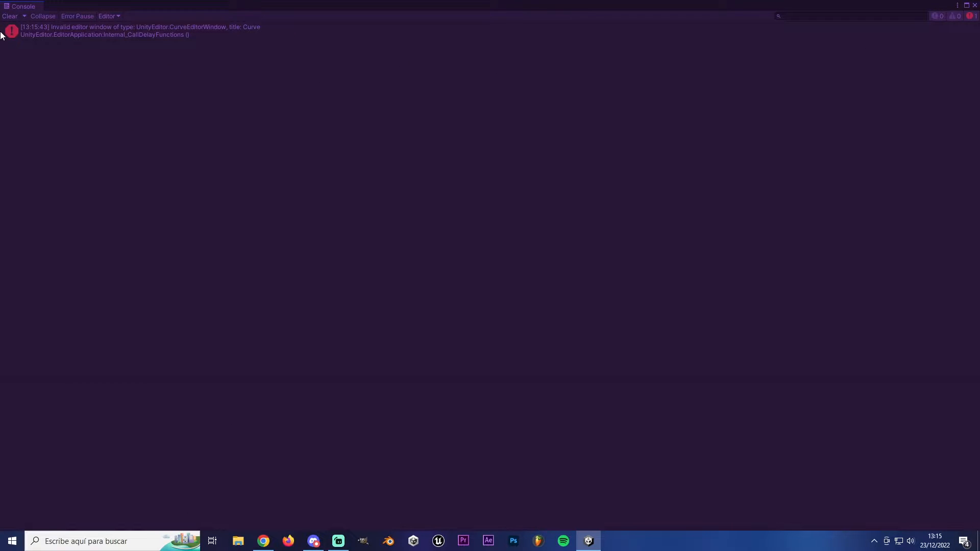
{"action": "left_click", "coordinate": [9, 16]}
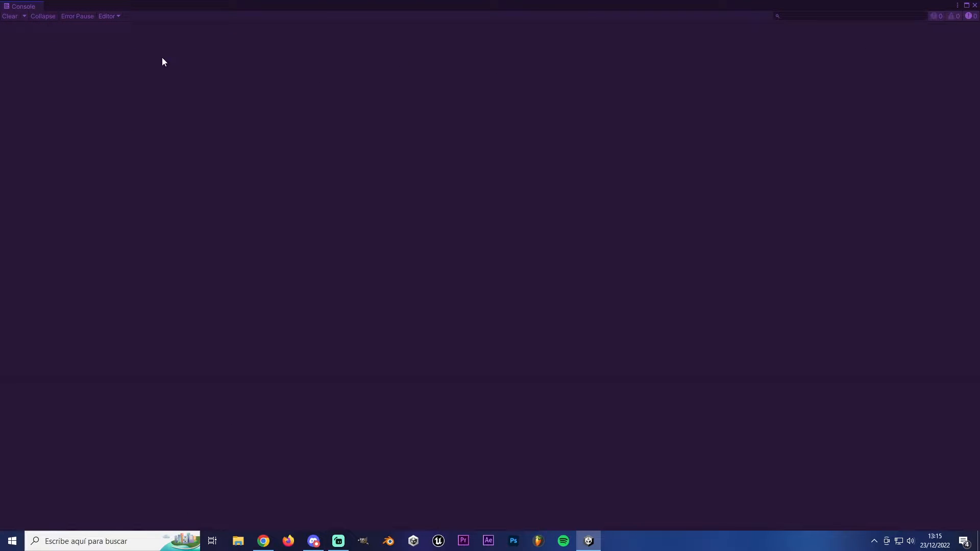
{"action": "left_click", "coordinate": [975, 7]}
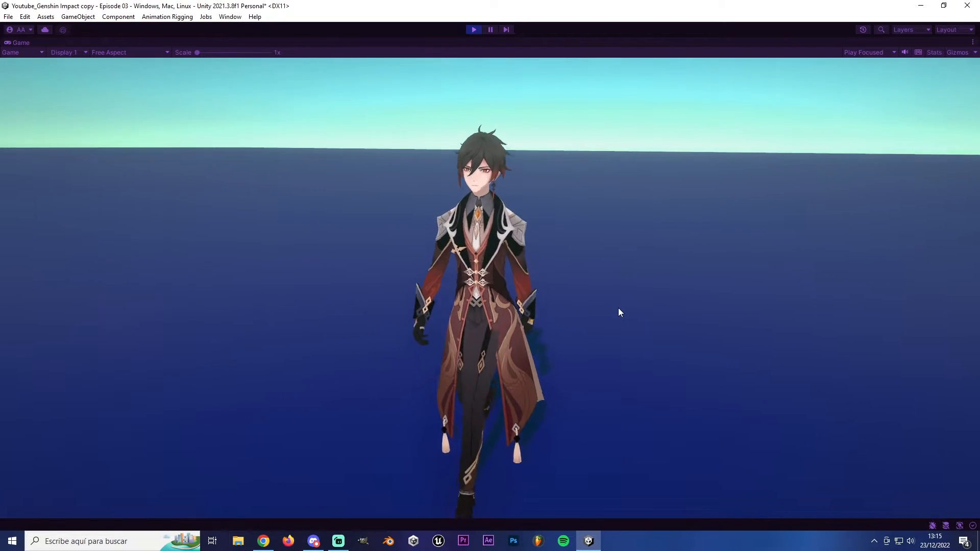
Walk Zhongli in all directions to examine how the coat and ponytail move with the added root bones.
{"action": "key", "text": "a"}
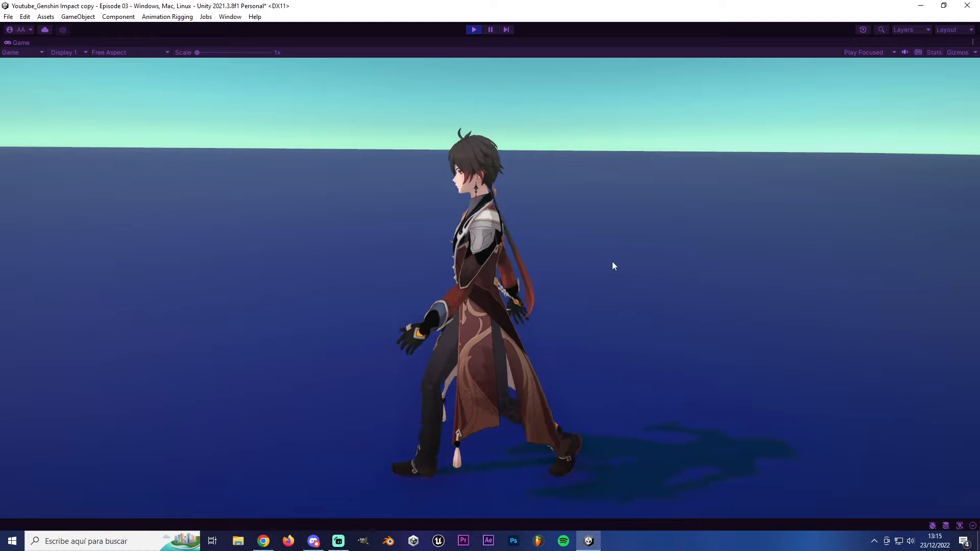
{"action": "key", "text": "w"}
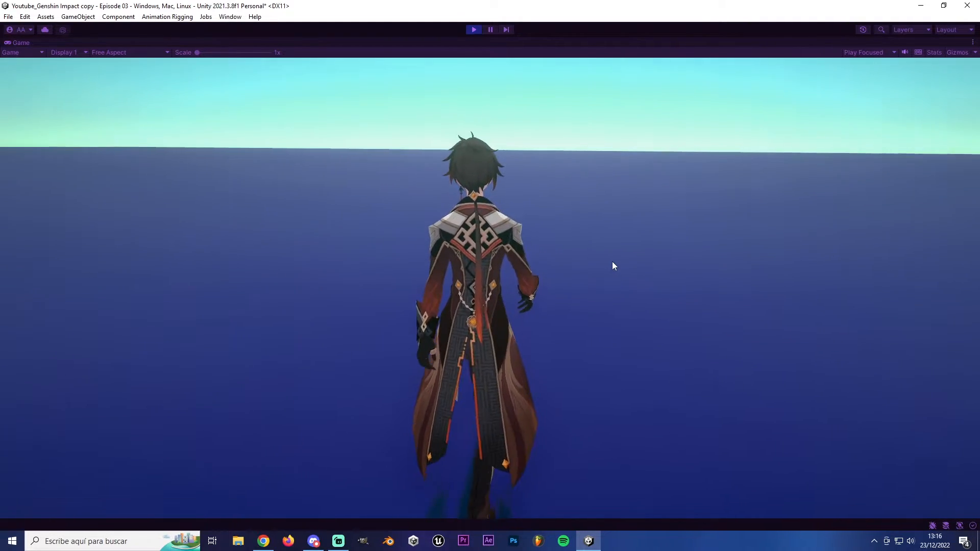
{"action": "key", "text": "d"}
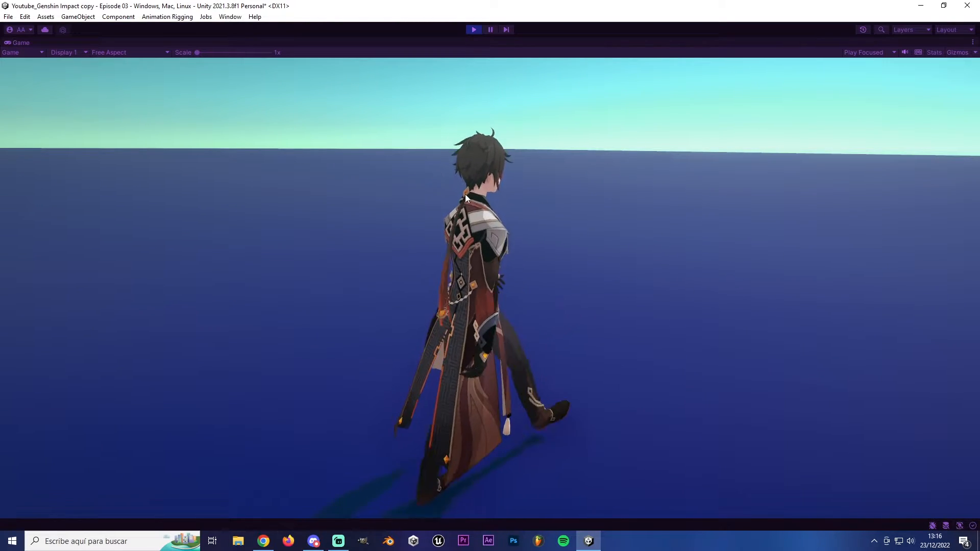
{"action": "key", "text": "w"}
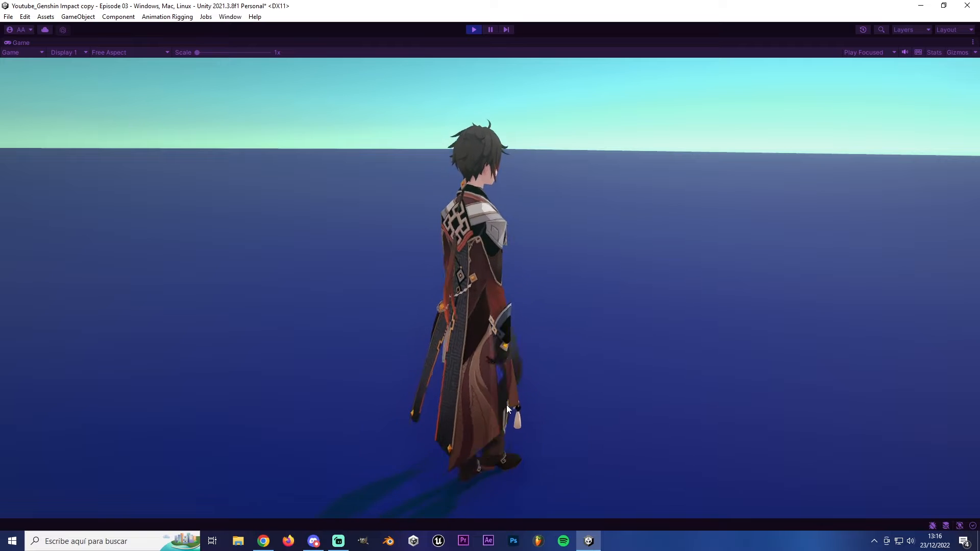
{"action": "key", "text": "d"}
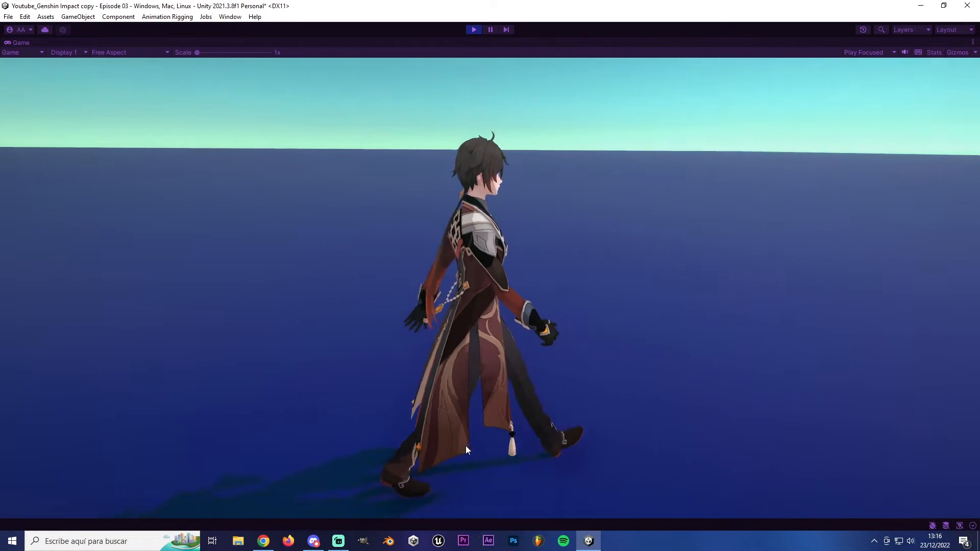
{"action": "key", "text": "s"}
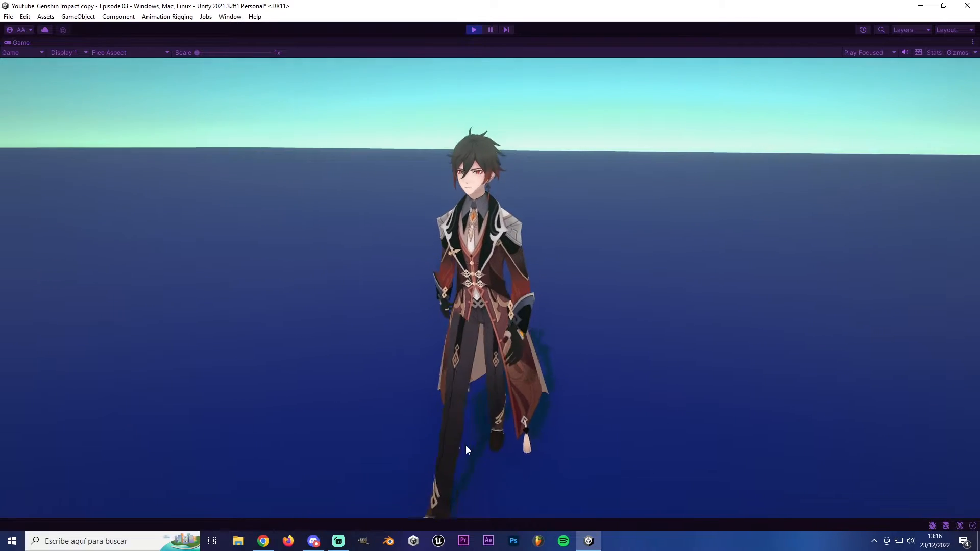
Keep turning Zhongli sideways and away from the camera to check the coat's swing from each side, and exit play mode.
{"action": "key", "text": "a"}
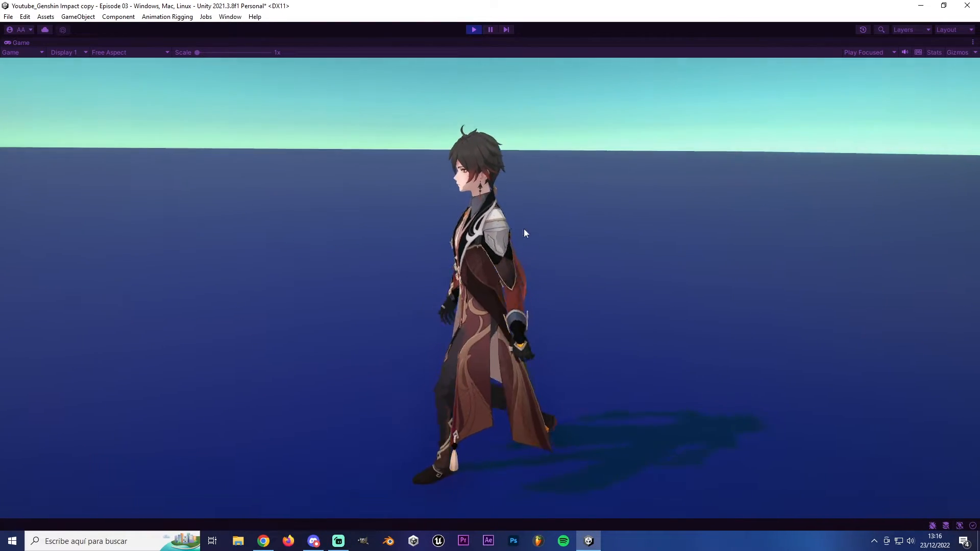
{"action": "key", "text": "w"}
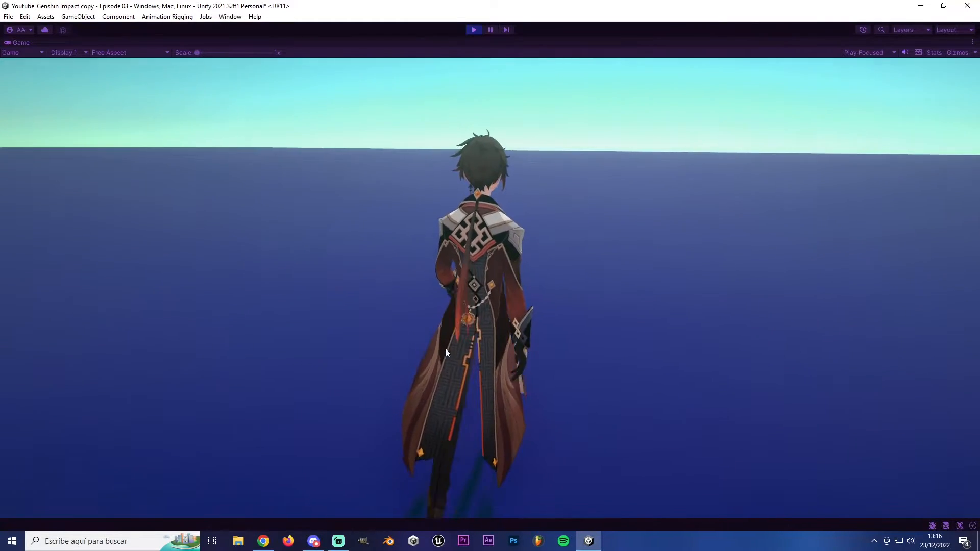
{"action": "key", "text": "d"}
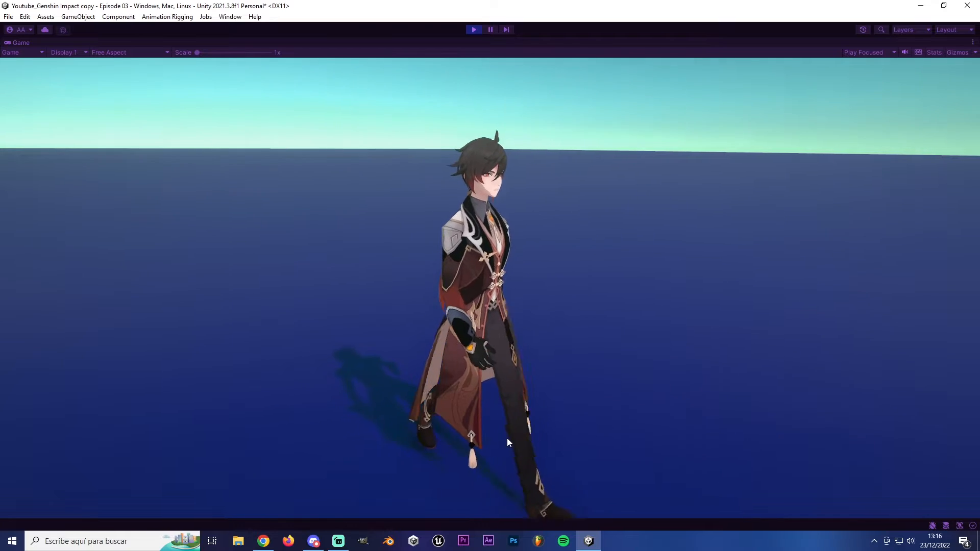
{"action": "key", "text": "a"}
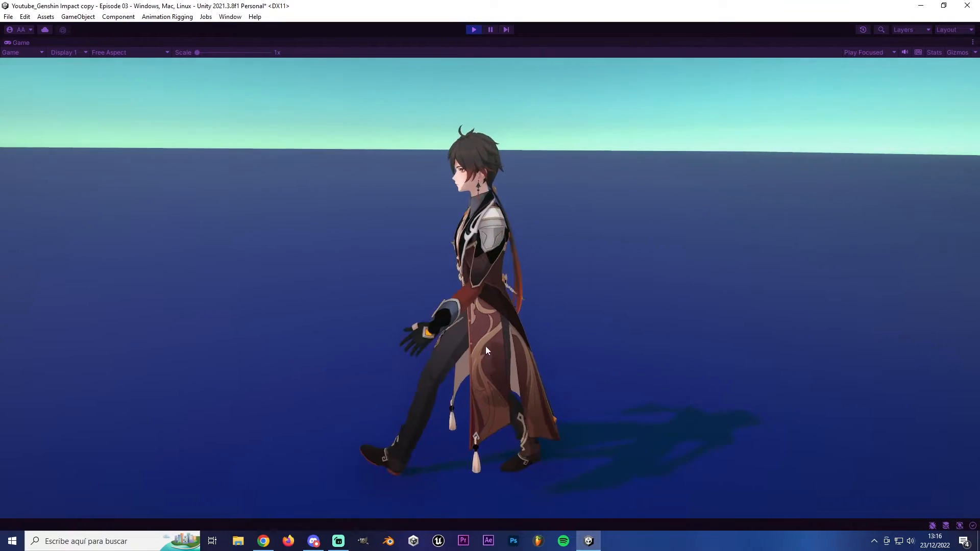
{"action": "key", "text": "w"}
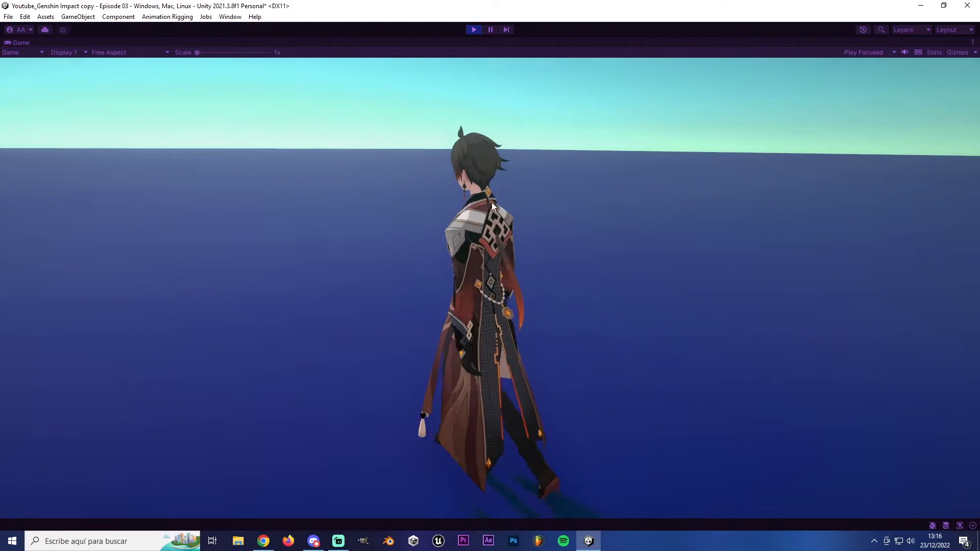
{"action": "key", "text": "d"}
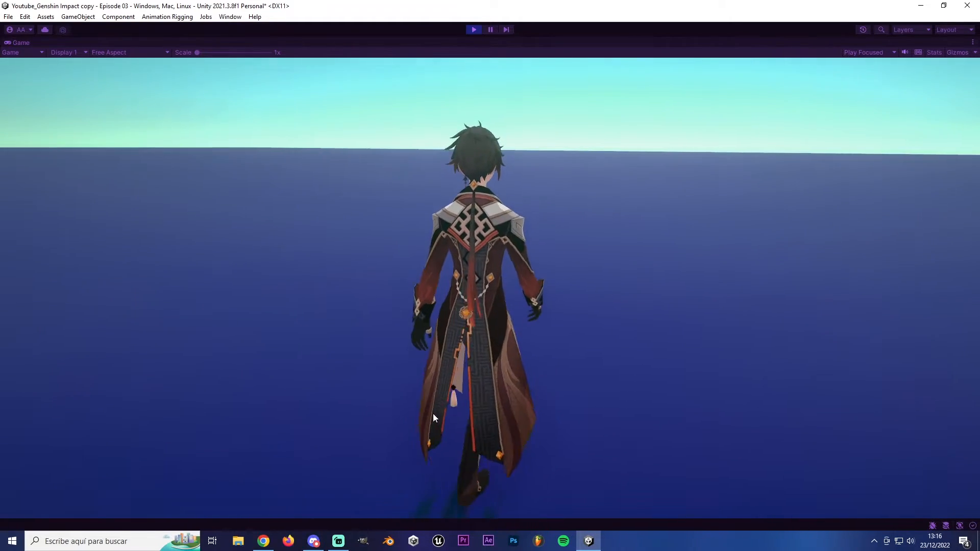
{"action": "left_click", "coordinate": [475, 31]}
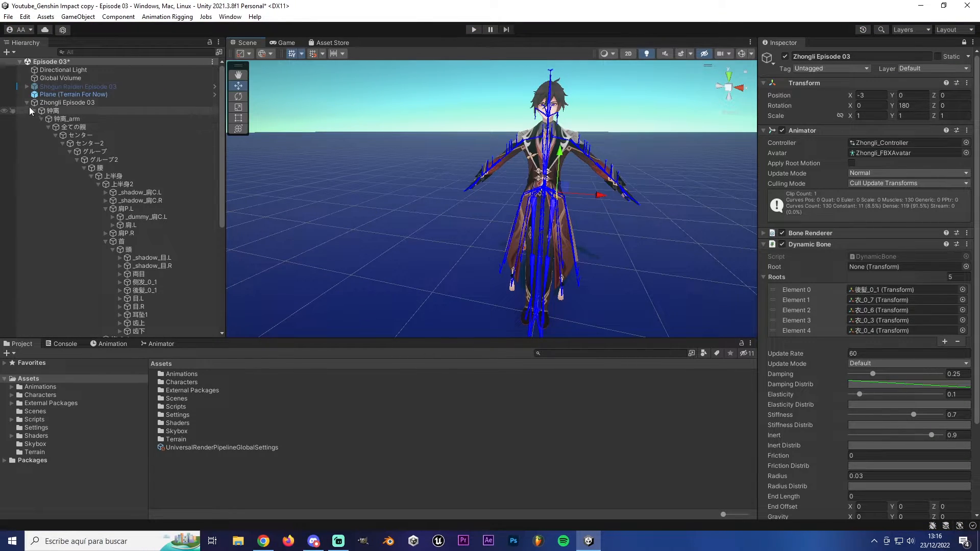
Collapse Zhongli Episode 03's bone hierarchy and its Dynamic Bone component settings.
{"action": "left_click", "coordinate": [62, 103]}
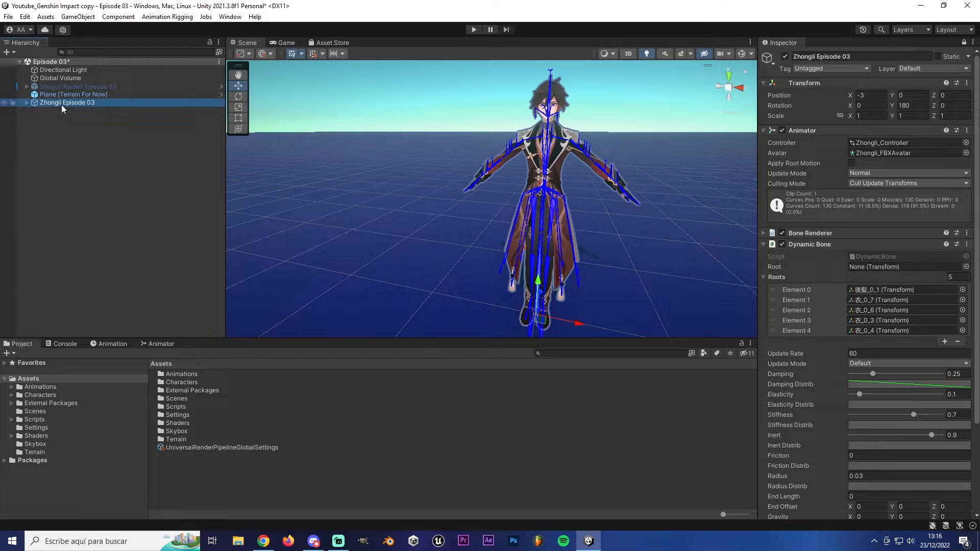
{"action": "left_click", "coordinate": [764, 245]}
{"action": "right_click_drag", "start_coordinate": [411, 223], "coordinate": [452, 151]}
{"action": "right_click_drag", "start_coordinate": [469, 235], "coordinate": [461, 204]}
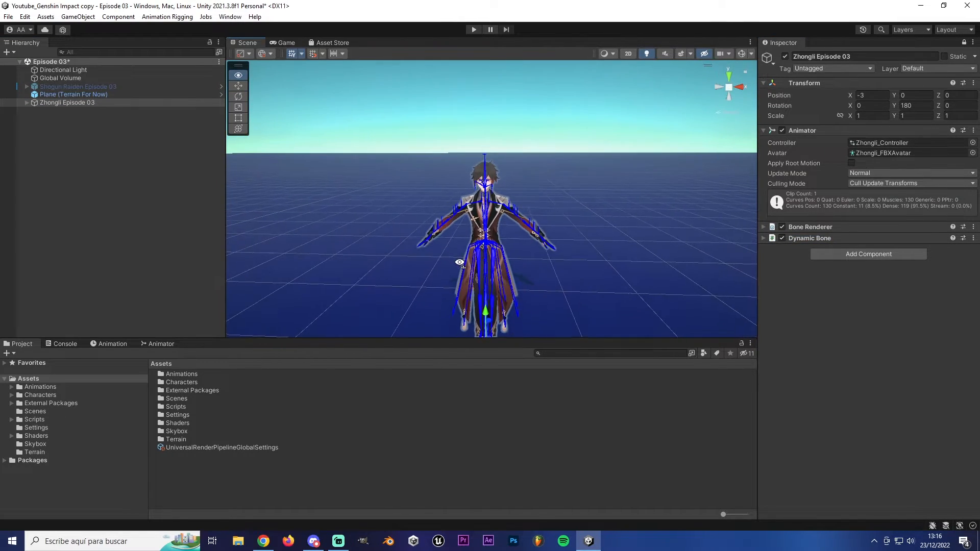
Rename the Zhongli Episode 03 object as Zhongli Episode 03 (Dynamic Bones).
{"action": "left_click", "coordinate": [82, 104]}
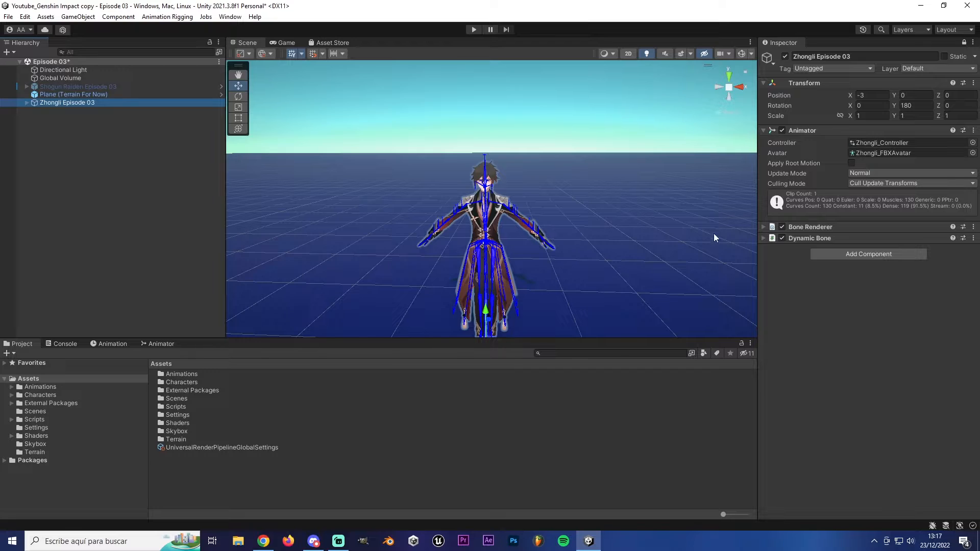
{"action": "left_click", "coordinate": [833, 301]}
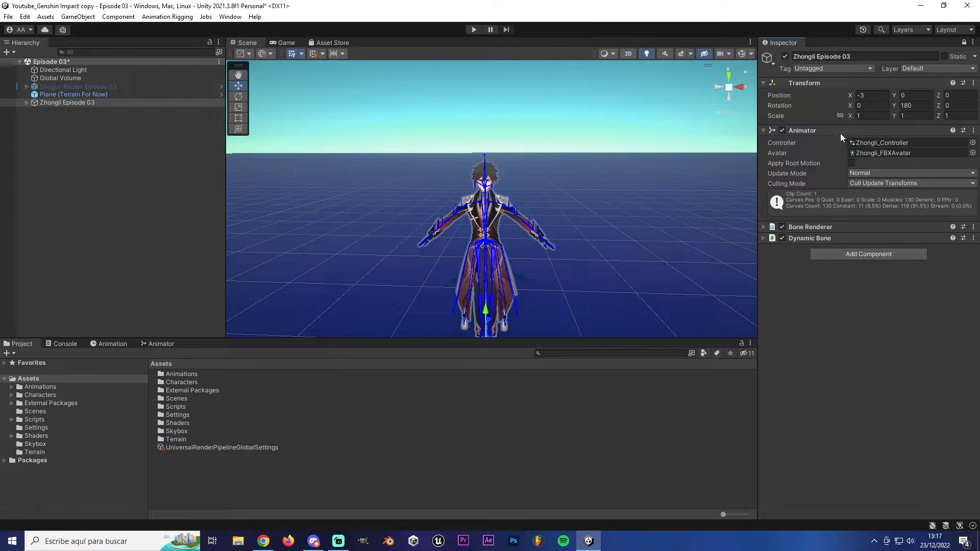
{"action": "left_click", "coordinate": [882, 58]}
{"action": "left_click", "coordinate": [882, 57]}
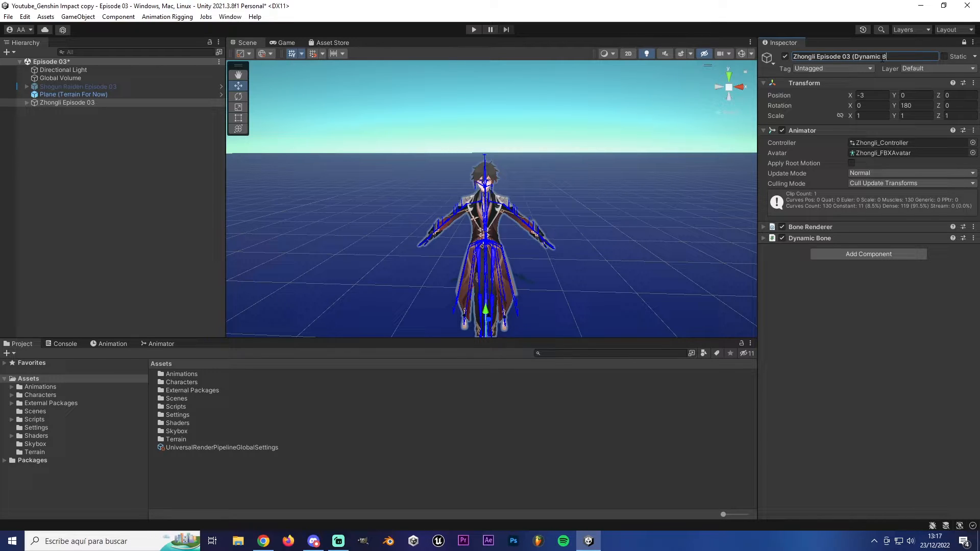
{"action": "type", "text": "(Dynamic Bones)"}
{"action": "key", "text": "Return"}
Duplicate the Zhongli Episode 03 (Dynamic Bones) object and deactivate the original.
{"action": "left_click", "coordinate": [62, 104]}
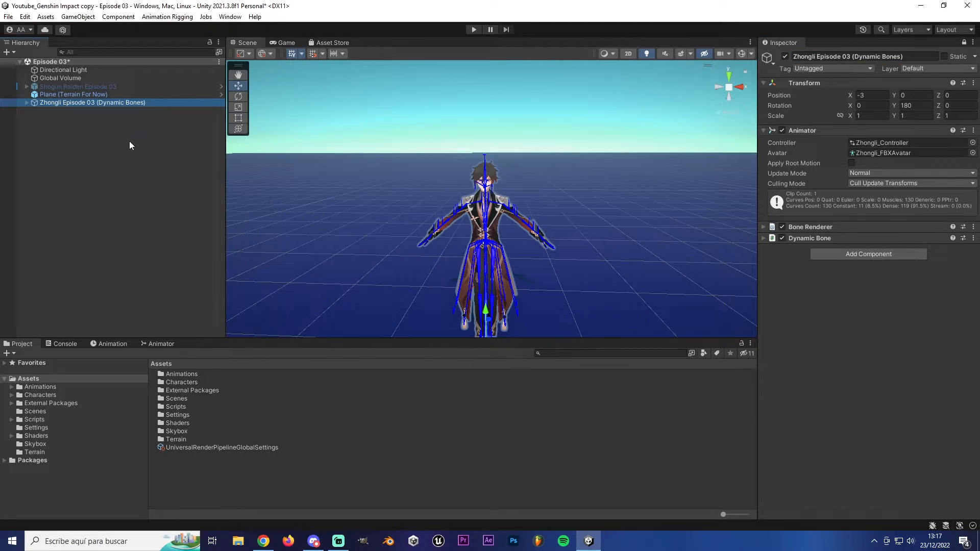
{"action": "key", "text": "ctrl+d"}
{"action": "left_click", "coordinate": [139, 106]}
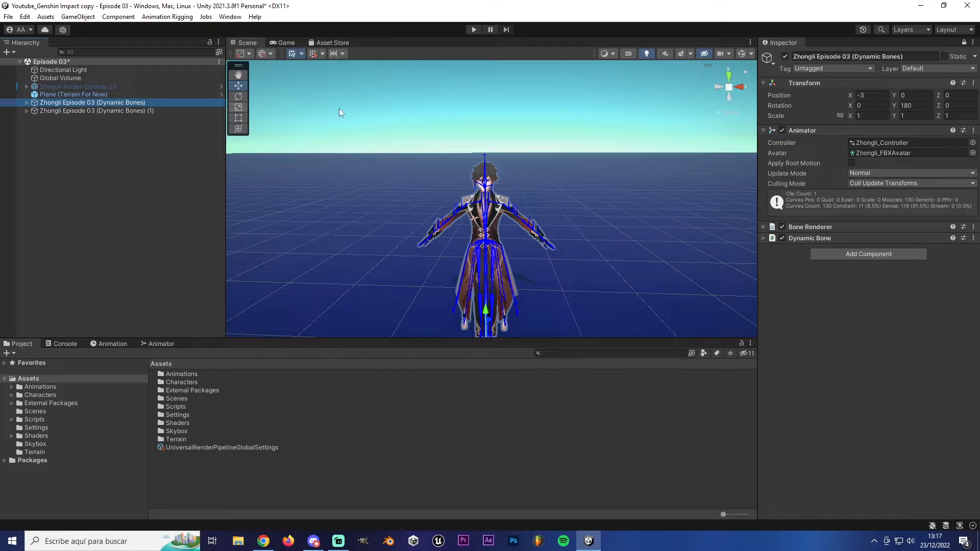
{"action": "left_click", "coordinate": [785, 56]}
Unlock the Inspector and rename the duplicated Zhongli object as Zhongli Episode 03 (Unity Chan).
{"action": "left_click", "coordinate": [108, 110]}
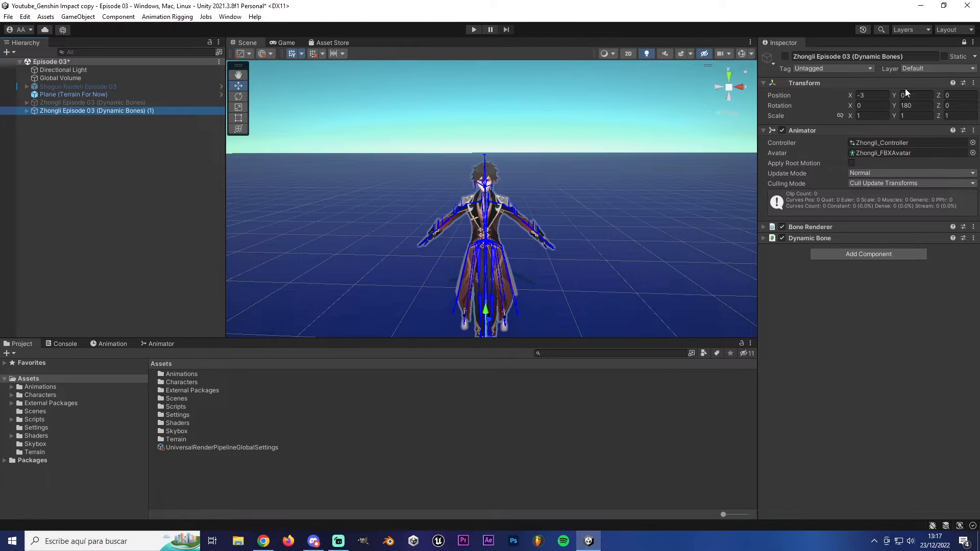
{"action": "left_click", "coordinate": [853, 56]}
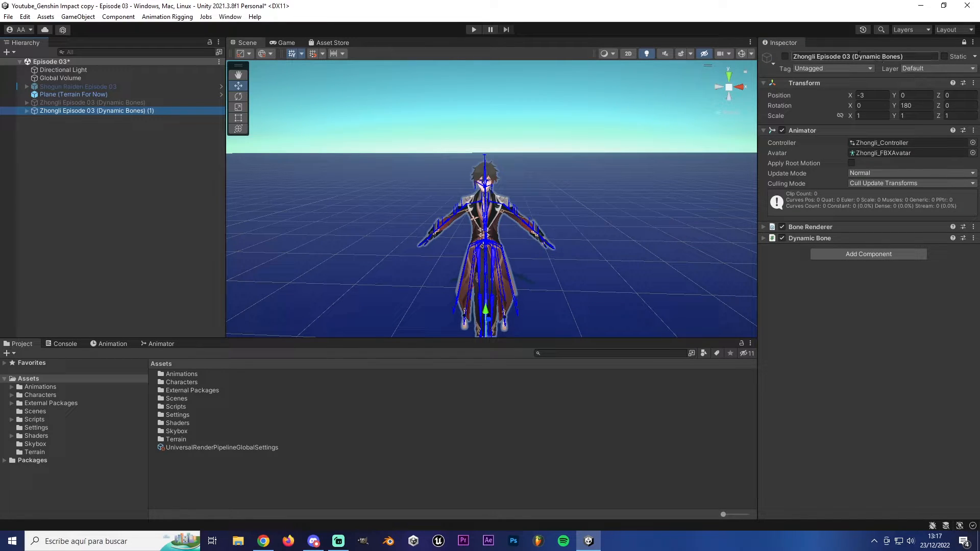
{"action": "left_click", "coordinate": [152, 111]}
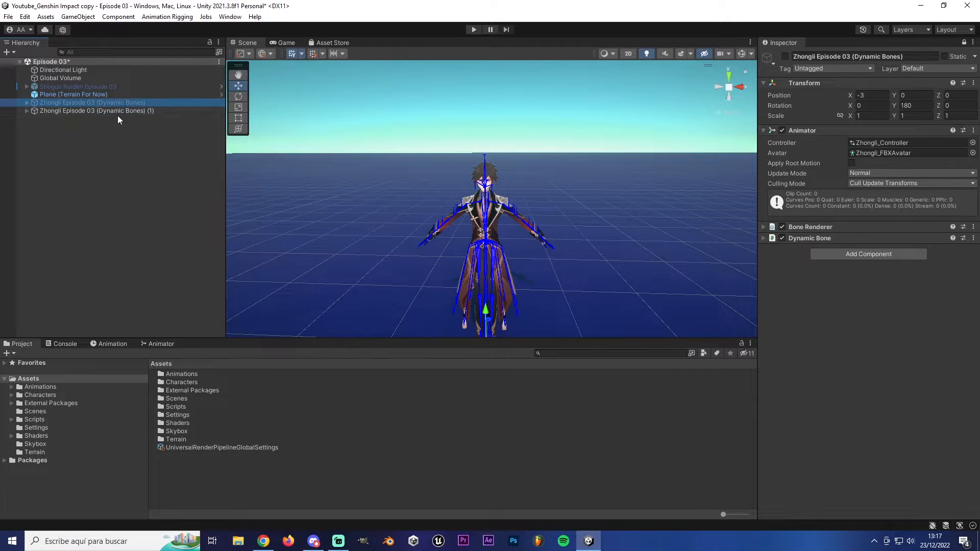
{"action": "left_click", "coordinate": [910, 57]}
{"action": "left_click", "coordinate": [910, 57]}
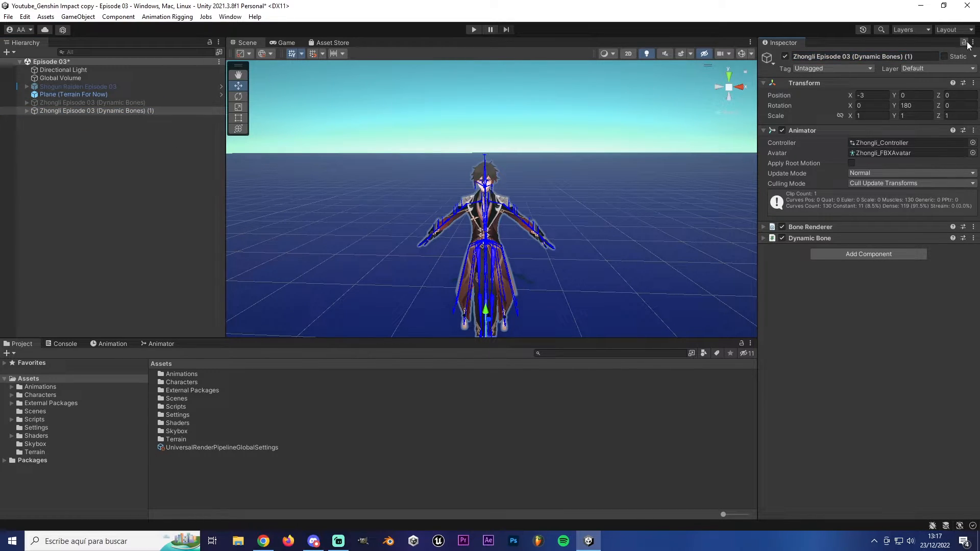
{"action": "left_click", "coordinate": [197, 139]}
{"action": "left_click", "coordinate": [113, 112]}
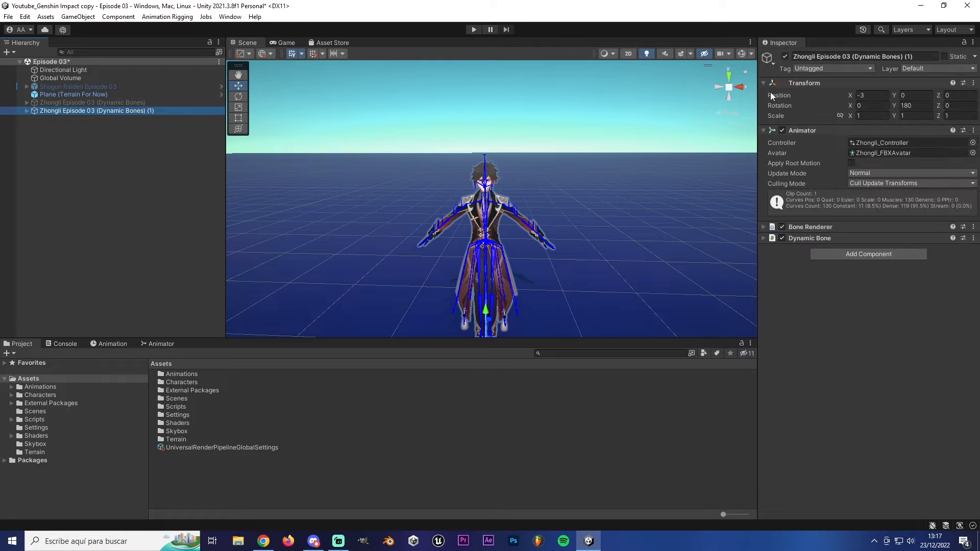
{"action": "left_click_drag", "start_coordinate": [915, 56], "coordinate": [862, 58]}
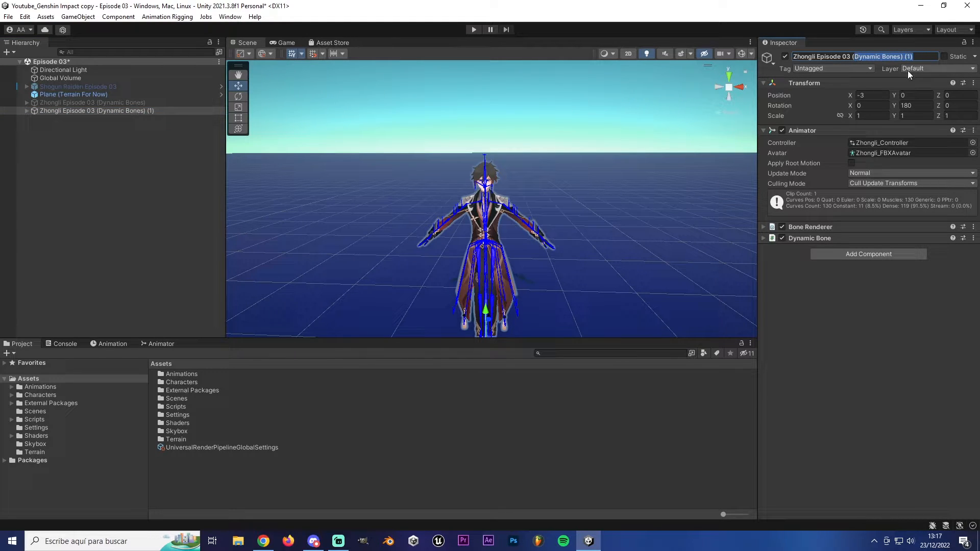
{"action": "type", "text": "Unity Cha"}
{"action": "key", "text": "Return"}
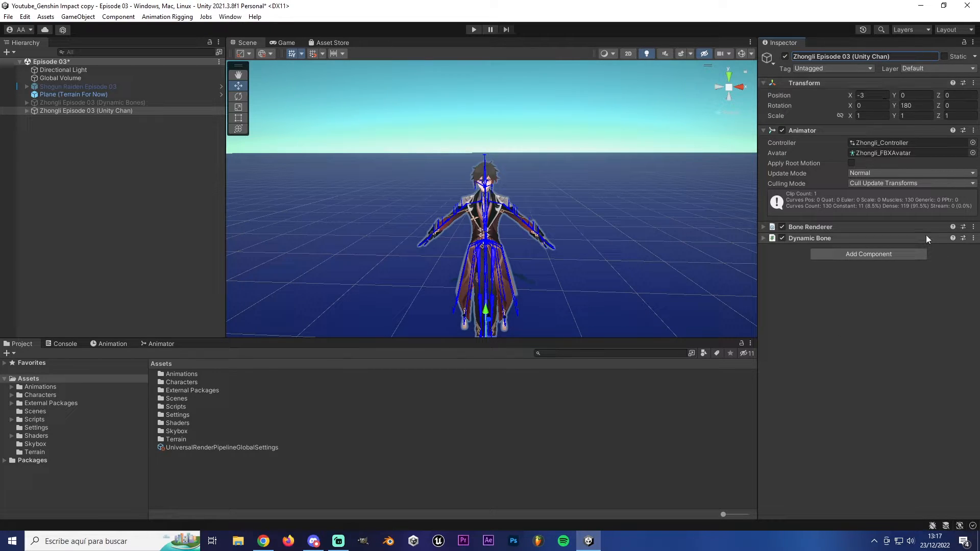
Remove the Dynamic Bone and Bone Renderer components from Zhongli Episode 03 (Unity Chan), and deselect the object.
{"action": "left_click", "coordinate": [974, 238]}
{"action": "left_click", "coordinate": [910, 263]}
{"action": "left_click", "coordinate": [973, 227]}
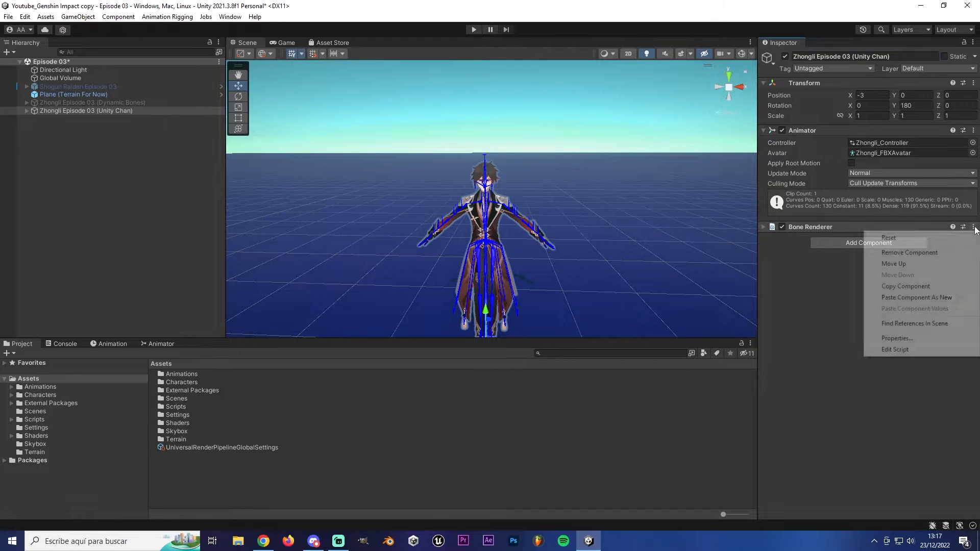
{"action": "left_click", "coordinate": [909, 252]}
{"action": "right_click_drag", "start_coordinate": [550, 82], "coordinate": [510, 206]}
{"action": "left_click", "coordinate": [529, 112]}
{"action": "left_click", "coordinate": [115, 212]}
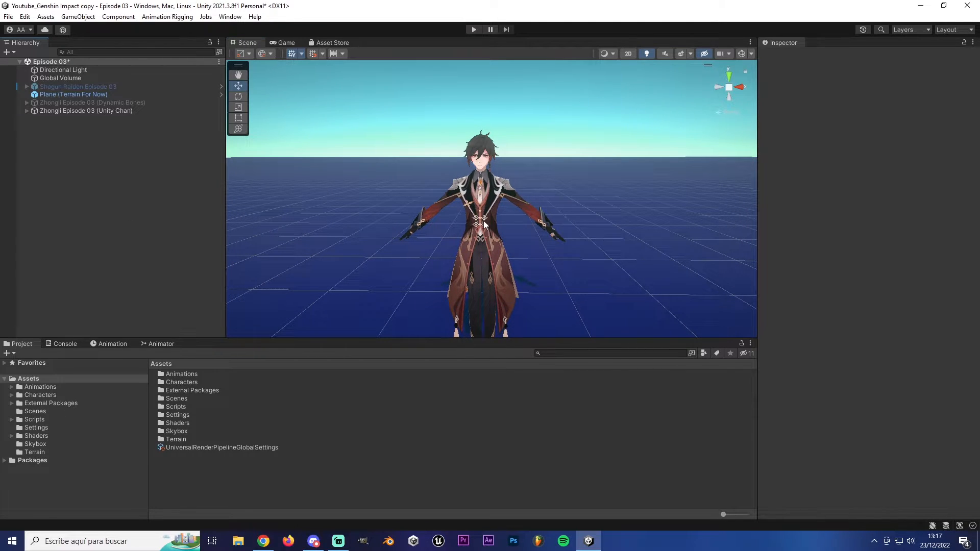
Run Bone Renderer Setup on Zhongli Episode 03 (Unity Chan) and expand the new component's settings.
{"action": "right_click_drag", "start_coordinate": [493, 209], "coordinate": [522, 213]}
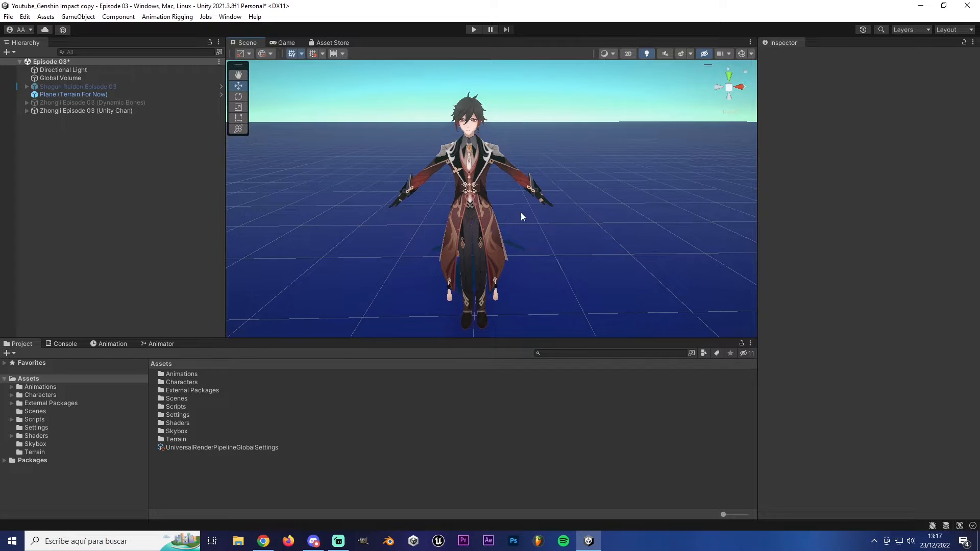
{"action": "left_click", "coordinate": [94, 111]}
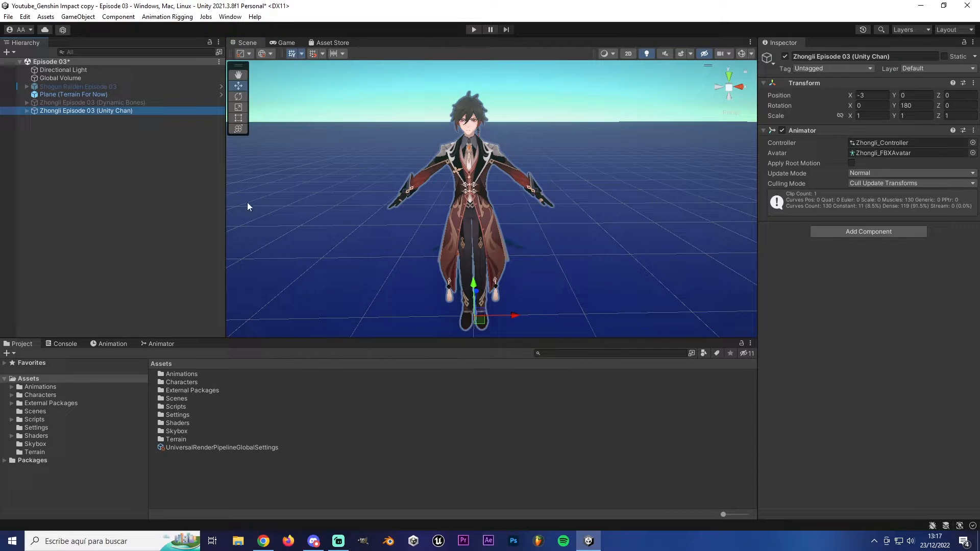
{"action": "right_click_drag", "start_coordinate": [248, 204], "coordinate": [401, 196]}
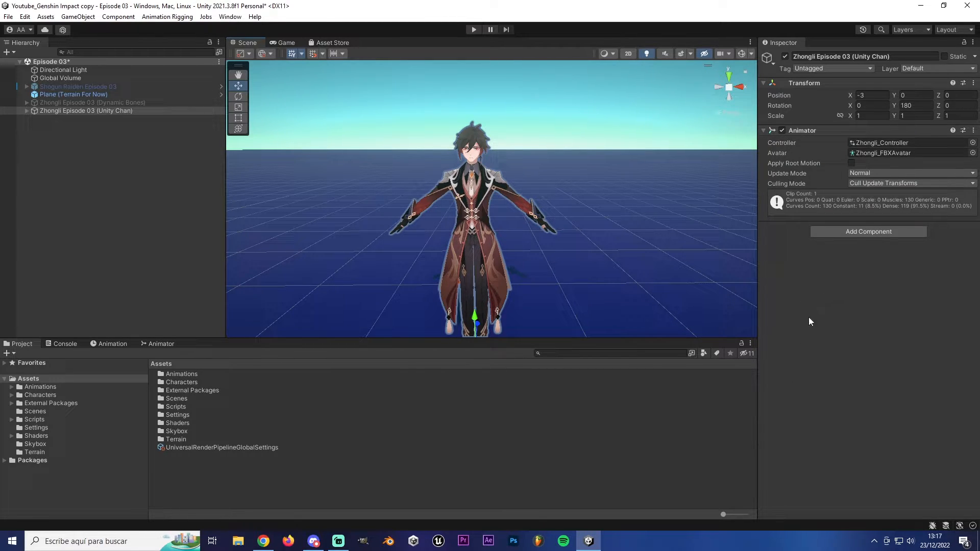
{"action": "left_click", "coordinate": [83, 110]}
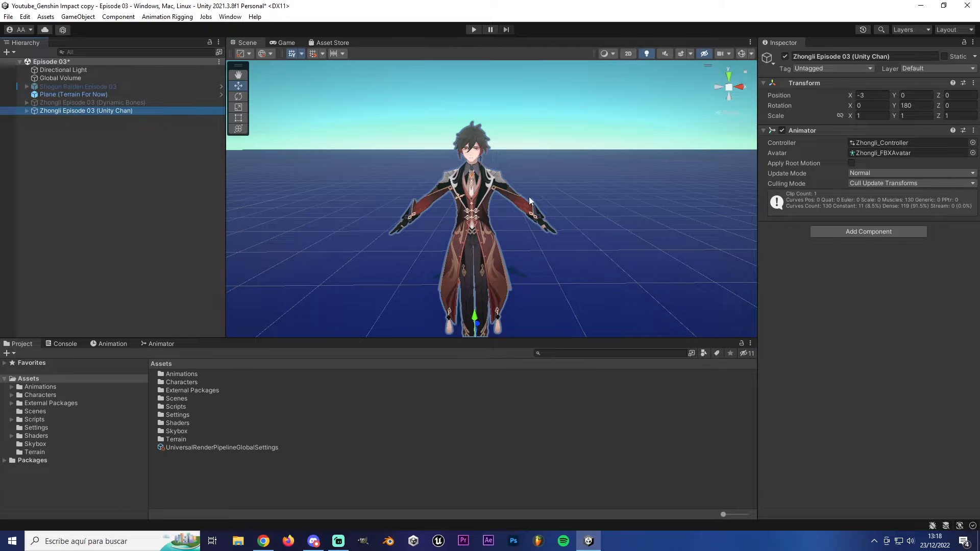
{"action": "left_click", "coordinate": [167, 17]}
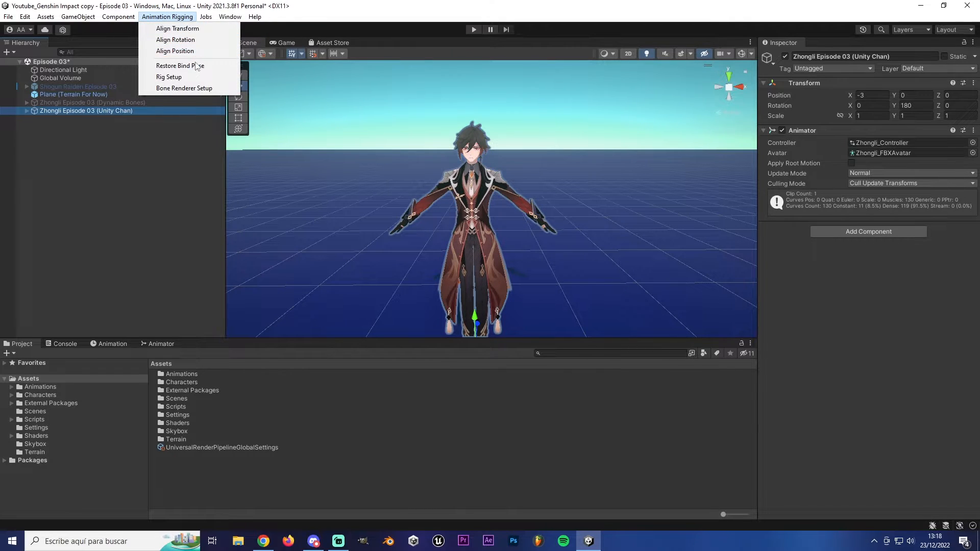
{"action": "left_click", "coordinate": [175, 88]}
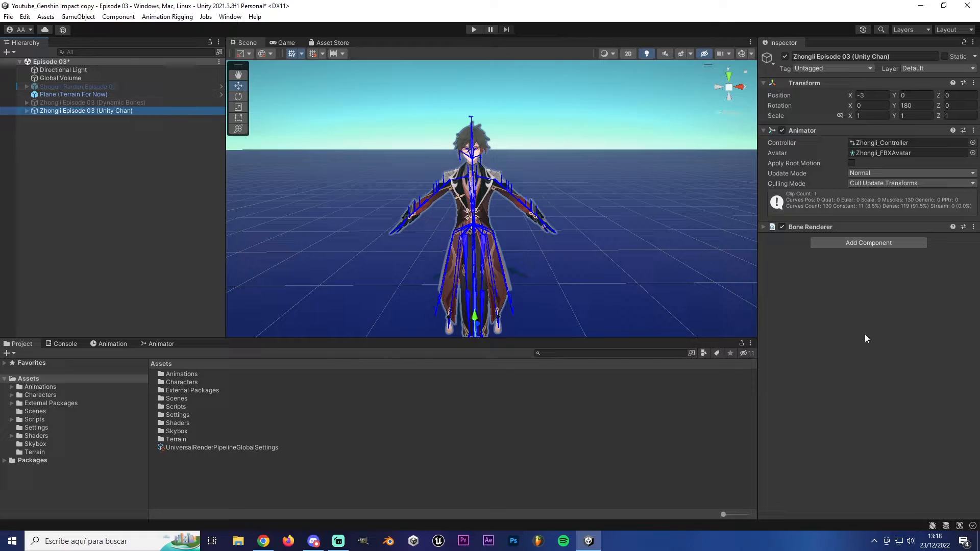
{"action": "right_click_drag", "start_coordinate": [611, 259], "coordinate": [567, 288]}
{"action": "key", "text": "w"}
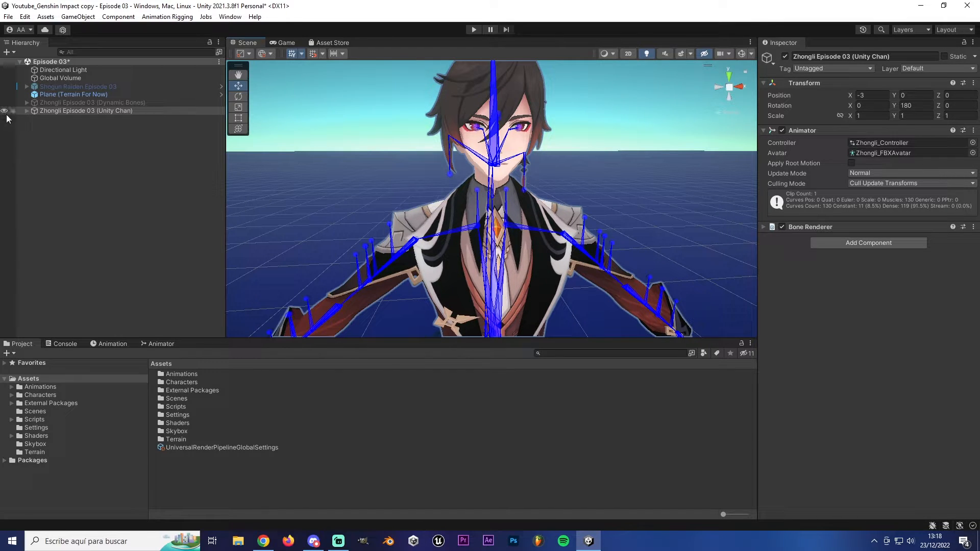
{"action": "left_click", "coordinate": [764, 227]}
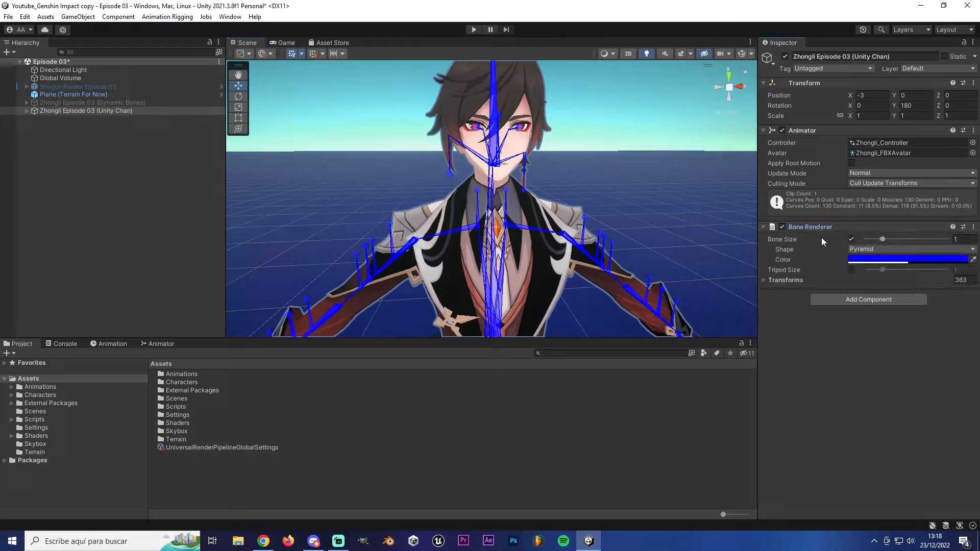
Pick the shoulder and upper arm bones on both sides of the model to locate them in the hierarchy.
{"action": "left_click", "coordinate": [525, 228]}
{"action": "left_click", "coordinate": [452, 234]}
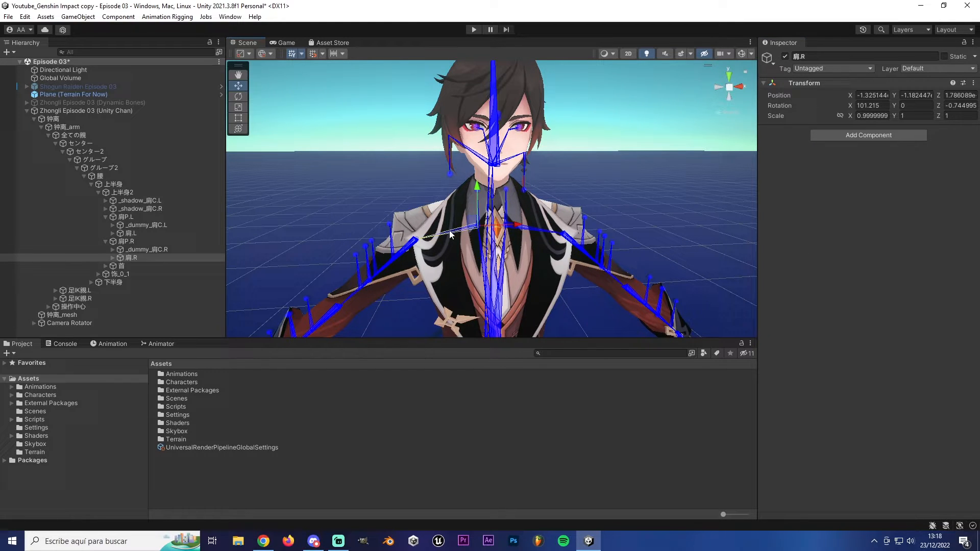
{"action": "left_click", "coordinate": [399, 257]}
{"action": "left_click", "coordinate": [501, 280]}
{"action": "left_click", "coordinate": [599, 271]}
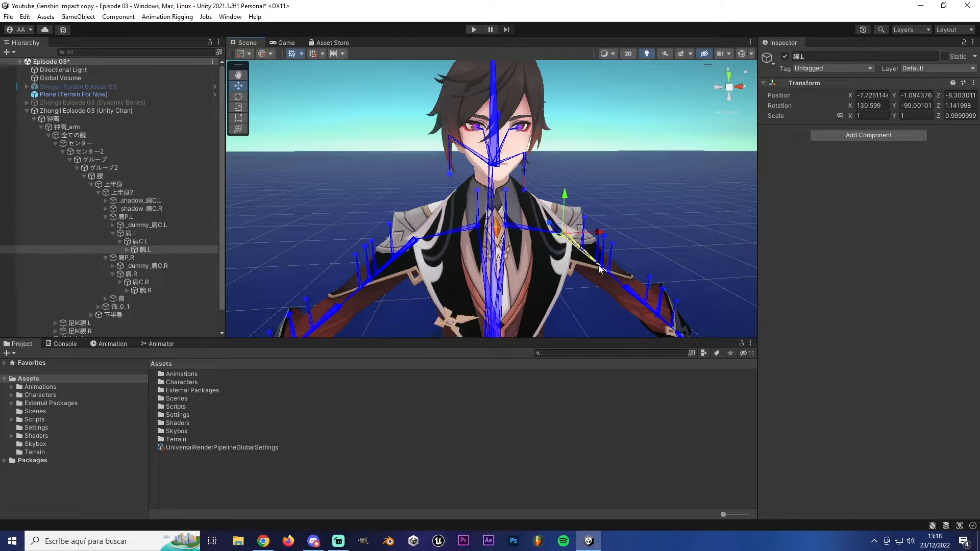
{"action": "left_click", "coordinate": [523, 232]}
{"action": "left_click", "coordinate": [449, 233]}
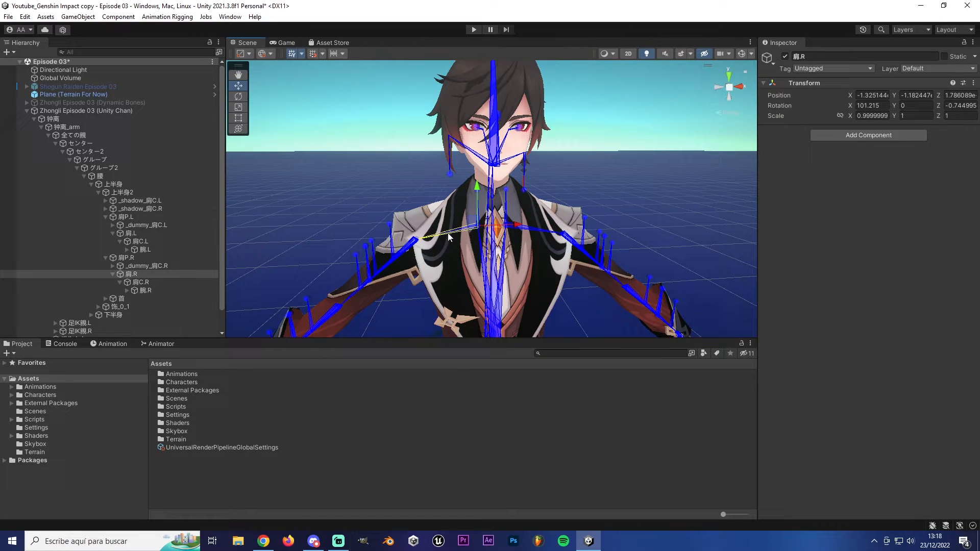
{"action": "left_click", "coordinate": [401, 252]}
{"action": "left_click", "coordinate": [401, 252]}
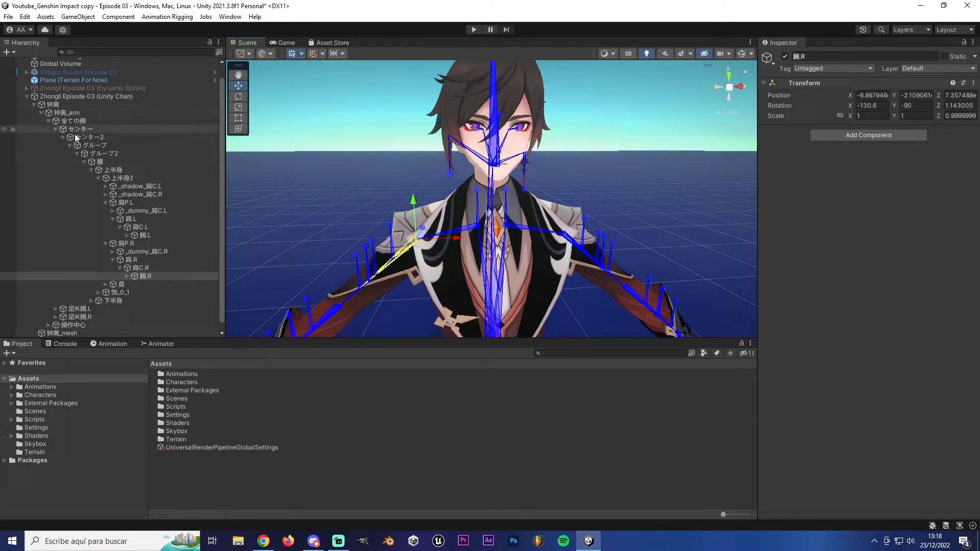
Collapse the armature hierarchy and pick the left elbow and left shoulder bones on the model to locate them.
{"action": "left_click", "coordinate": [46, 120]}
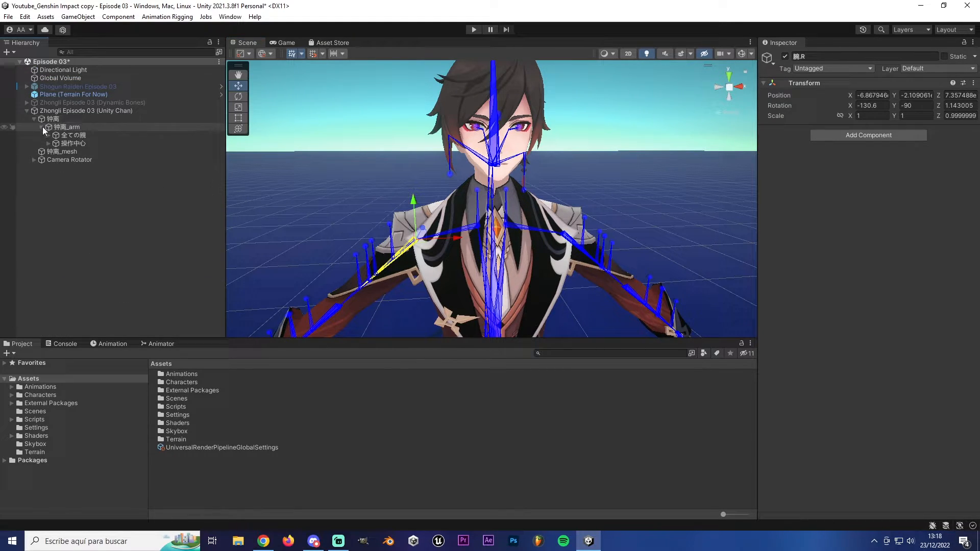
{"action": "left_click", "coordinate": [42, 126]}
{"action": "left_click_drag", "start_coordinate": [531, 199], "coordinate": [532, 239], "text": "alt"}
{"action": "left_click", "coordinate": [576, 224]}
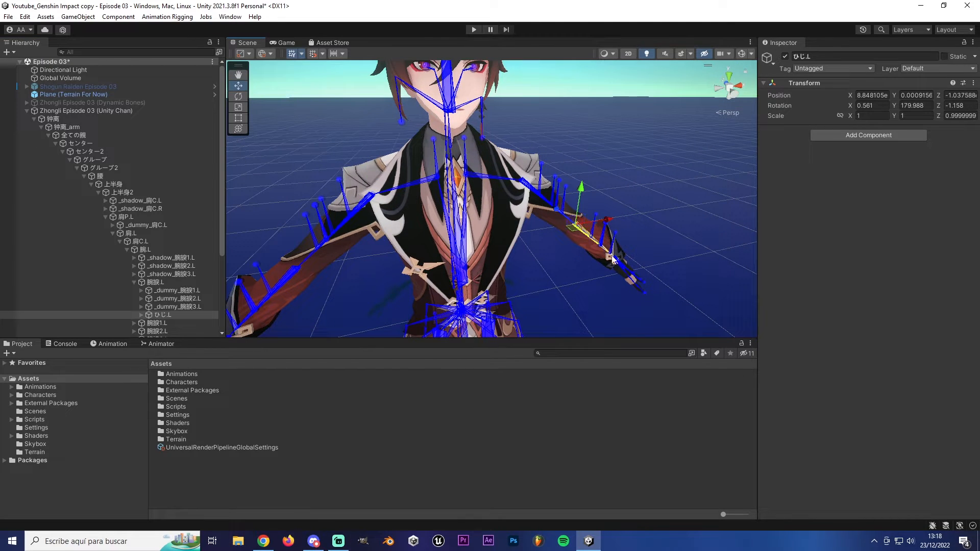
{"action": "left_click", "coordinate": [485, 179]}
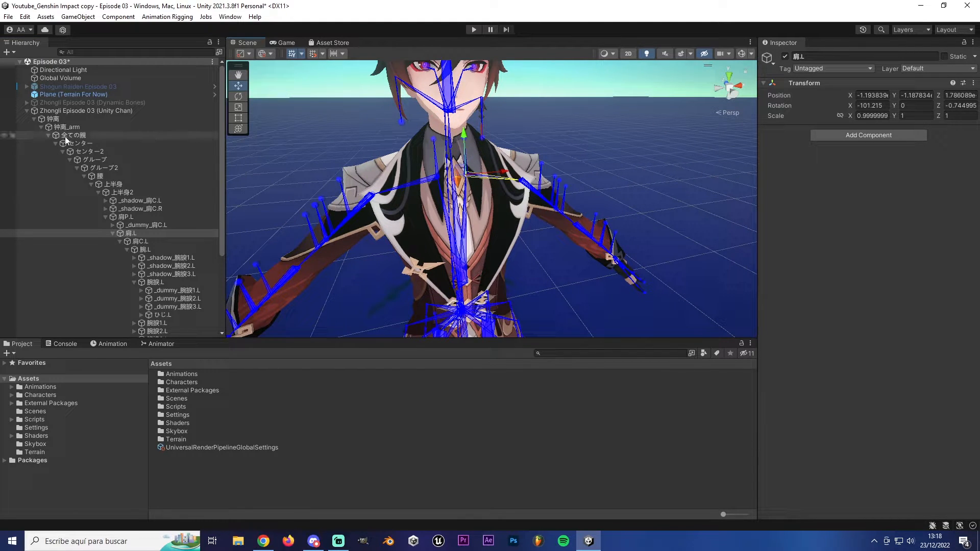
Collapse the whole Zhongli Episode 03 (Unity Chan) hierarchy, frame the character in the Scene view, and deselect it.
{"action": "left_click", "coordinate": [42, 127]}
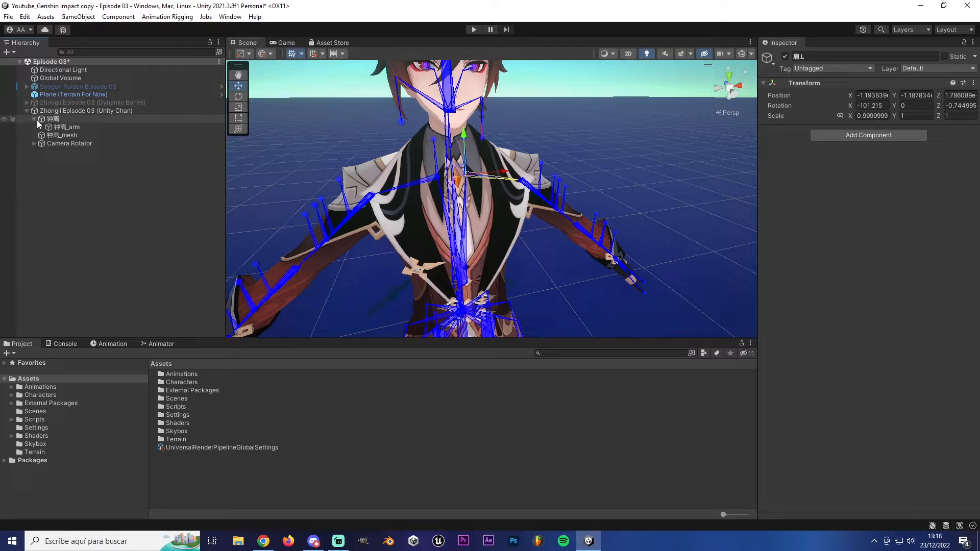
{"action": "left_click", "coordinate": [26, 110]}
{"action": "left_click", "coordinate": [68, 111]}
{"action": "key", "text": "f"}
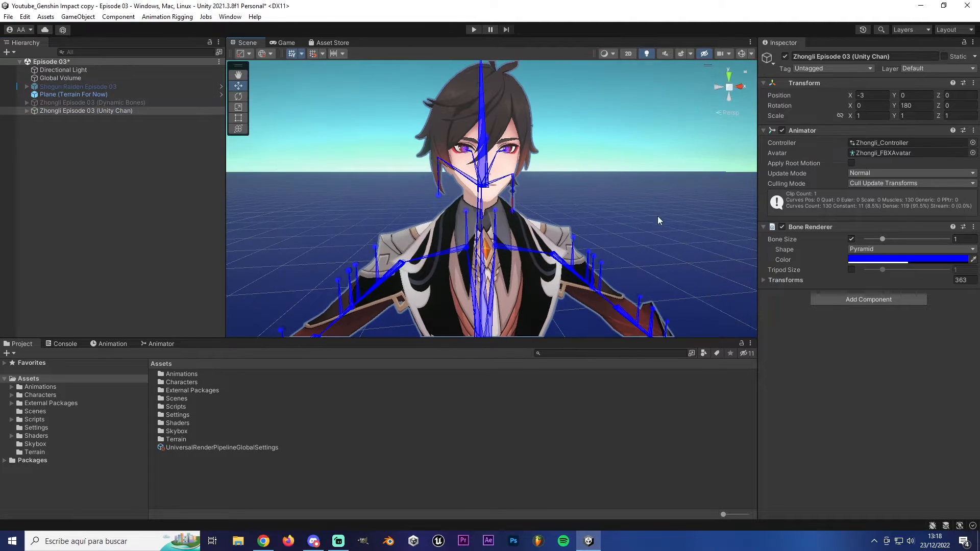
{"action": "left_click", "coordinate": [606, 261]}
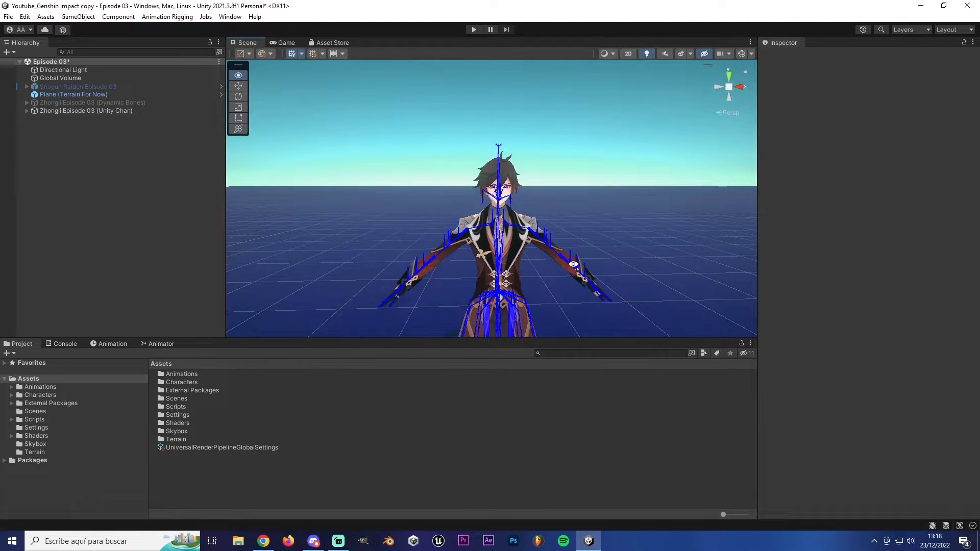
Select Zhongli Episode 03 (Unity Chan) and collapse its Animator component settings.
{"action": "left_click", "coordinate": [122, 111]}
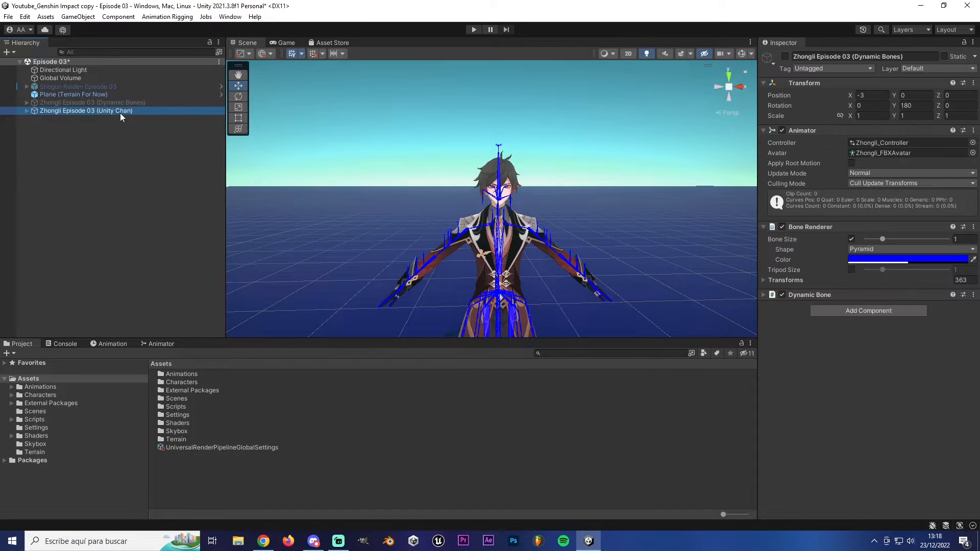
{"action": "left_click", "coordinate": [812, 336]}
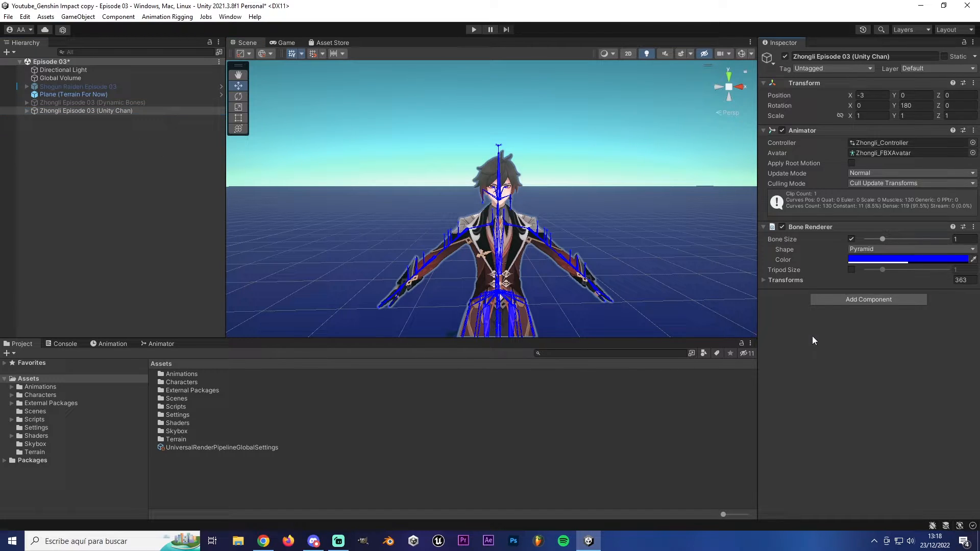
{"action": "left_click", "coordinate": [764, 130]}
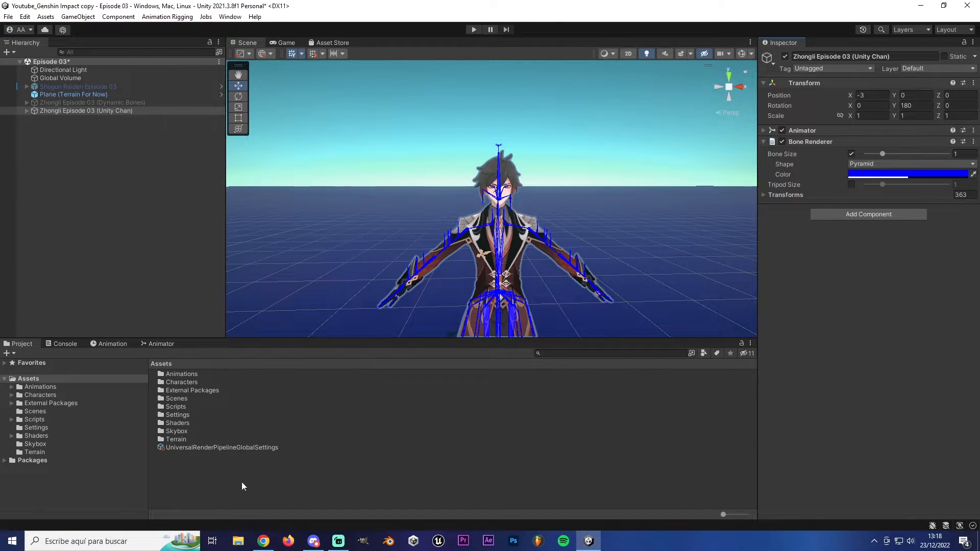
Switch to Chrome to view the Unity-Chan! Model page on the Asset Store, and return to Unity.
{"action": "left_click", "coordinate": [264, 542]}
{"action": "left_click", "coordinate": [219, 9]}
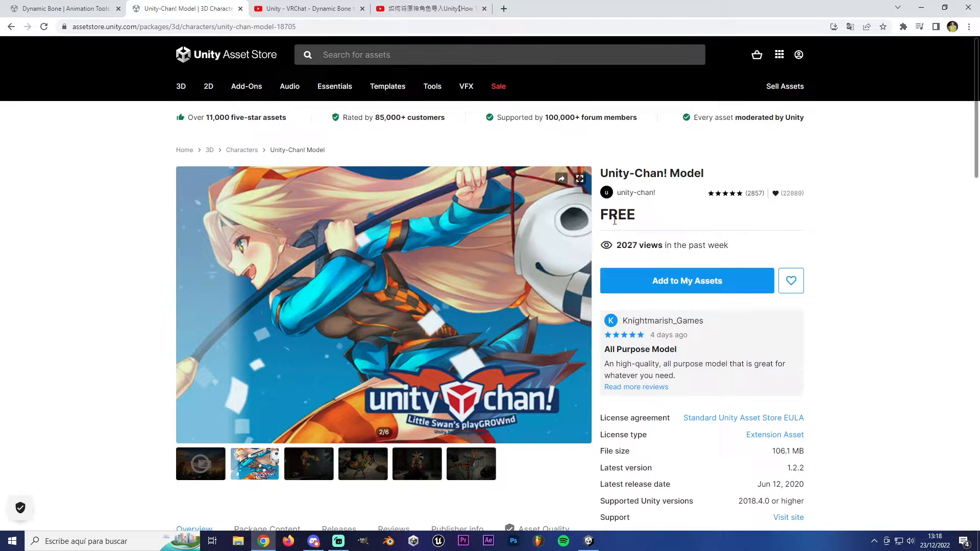
{"action": "left_click", "coordinate": [589, 541]}
Open the project folder Assets/Scripts/Player/Clothes & Hair Physics.
{"action": "double_click", "coordinate": [176, 407]}
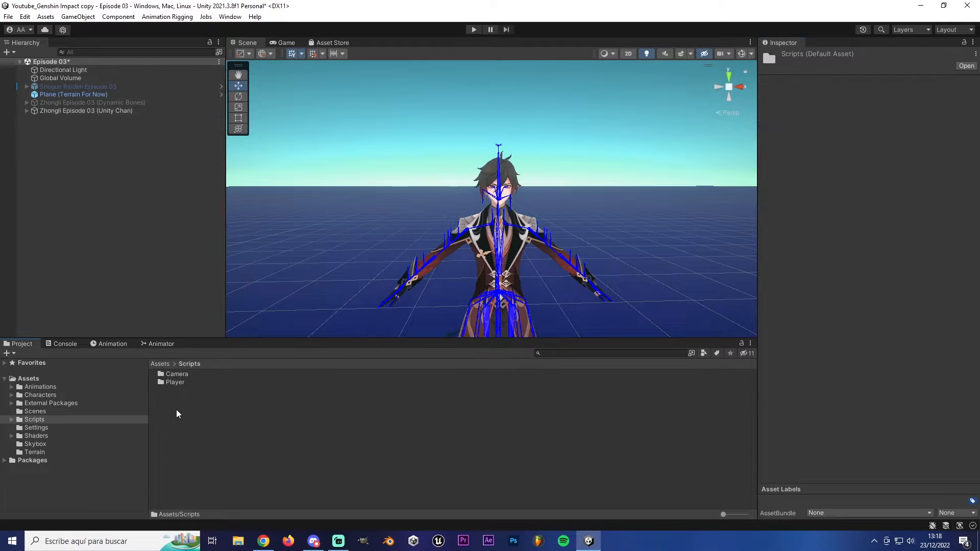
{"action": "double_click", "coordinate": [189, 383]}
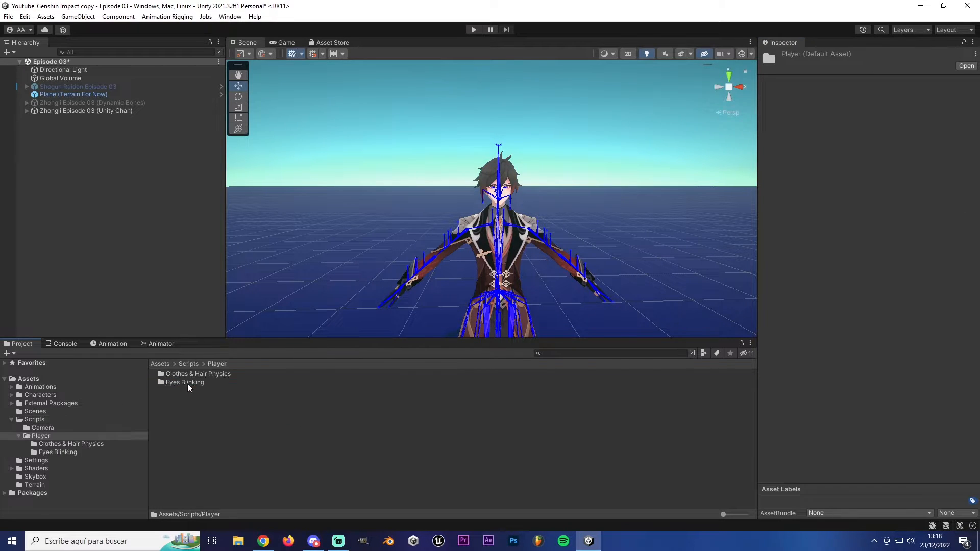
{"action": "double_click", "coordinate": [184, 374]}
{"action": "left_click", "coordinate": [210, 418]}
Examine the RandomWind, SpringBone, SpringCollider and SpringManager scripts one by one.
{"action": "left_click", "coordinate": [183, 373]}
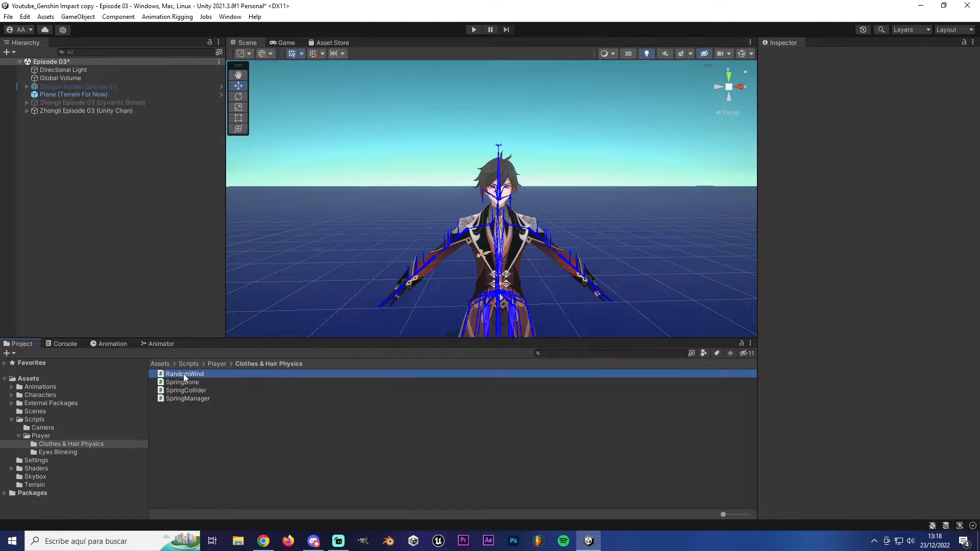
{"action": "left_click", "coordinate": [182, 391]}
{"action": "left_click", "coordinate": [185, 372]}
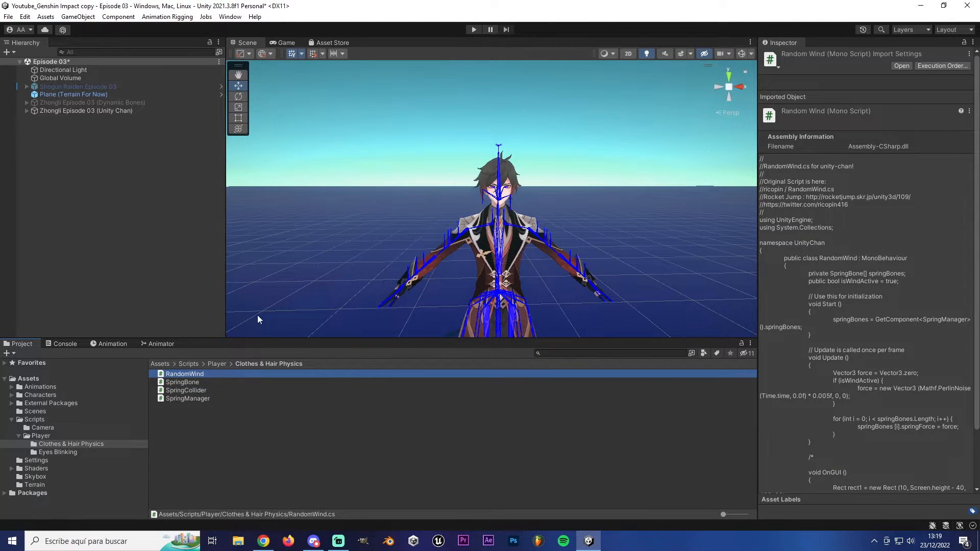
{"action": "left_click", "coordinate": [180, 382]}
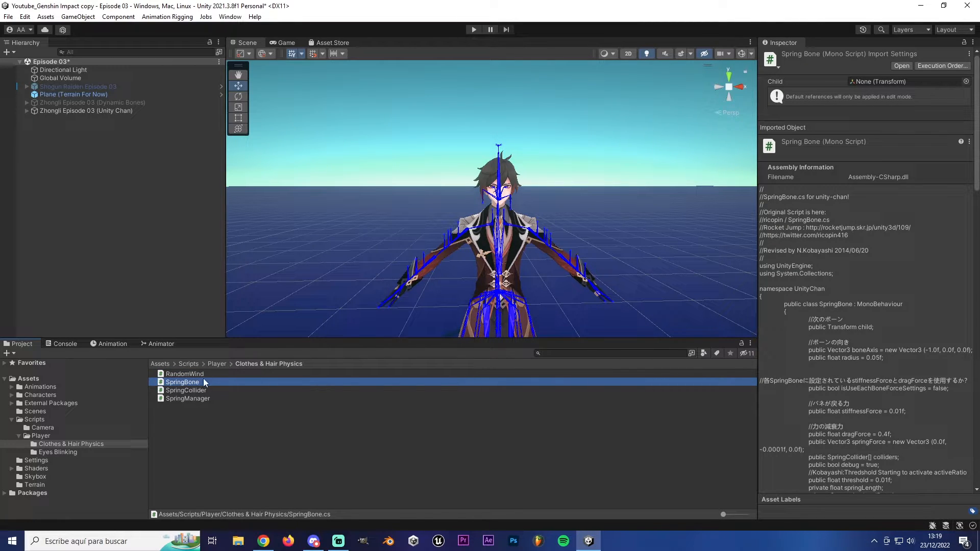
{"action": "scroll", "coordinate": [483, 261], "scroll_direction": "down", "scroll_amount": 3}
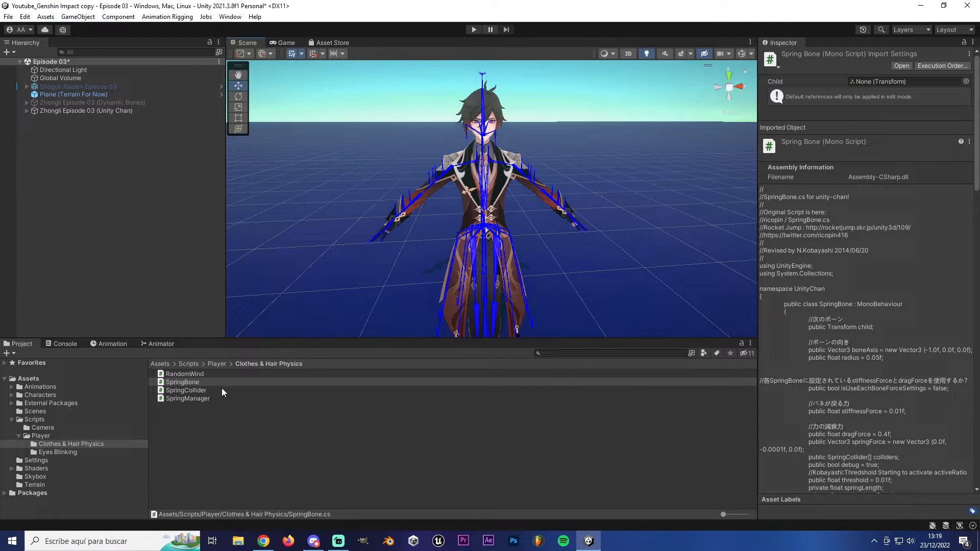
{"action": "left_click", "coordinate": [206, 390]}
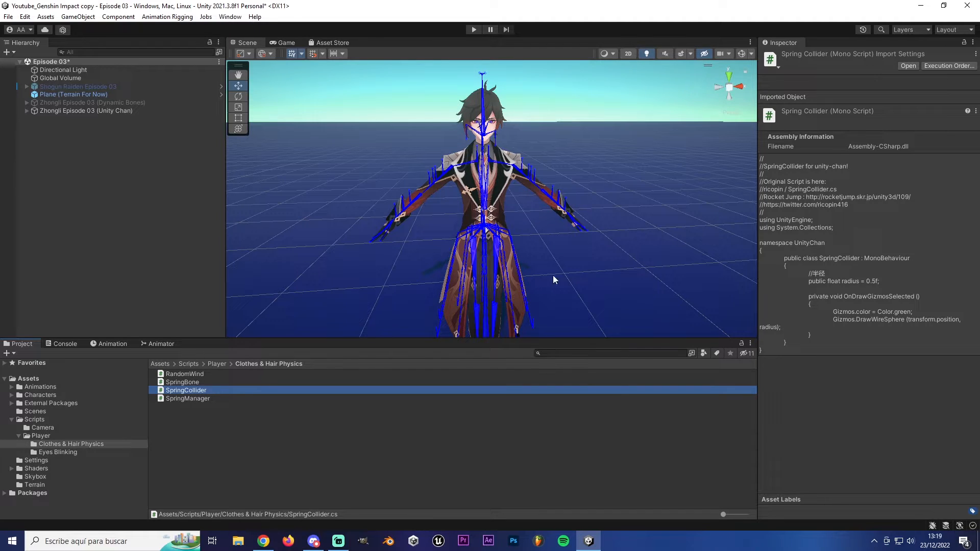
{"action": "scroll", "coordinate": [481, 264], "scroll_direction": "down", "scroll_amount": 3}
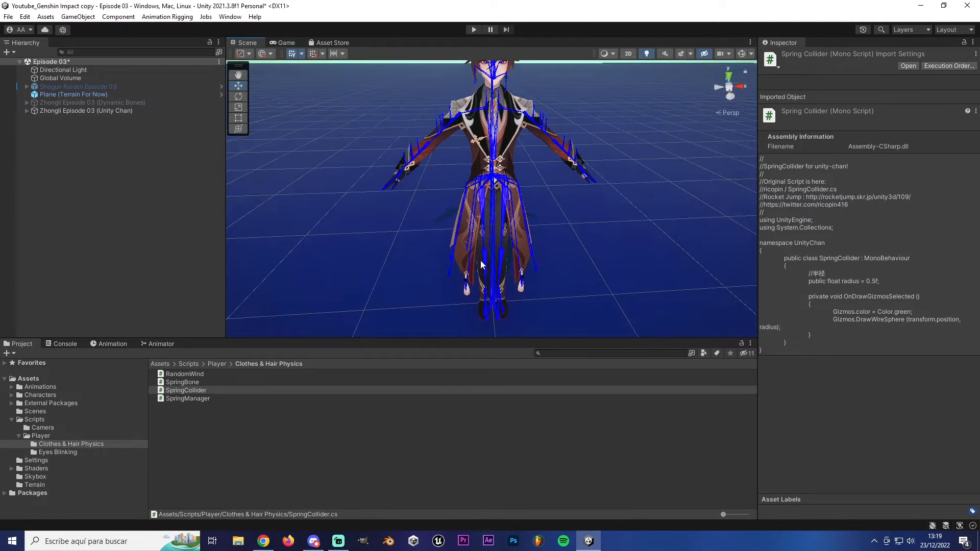
{"action": "left_click_drag", "start_coordinate": [481, 264], "coordinate": [492, 230], "text": "alt"}
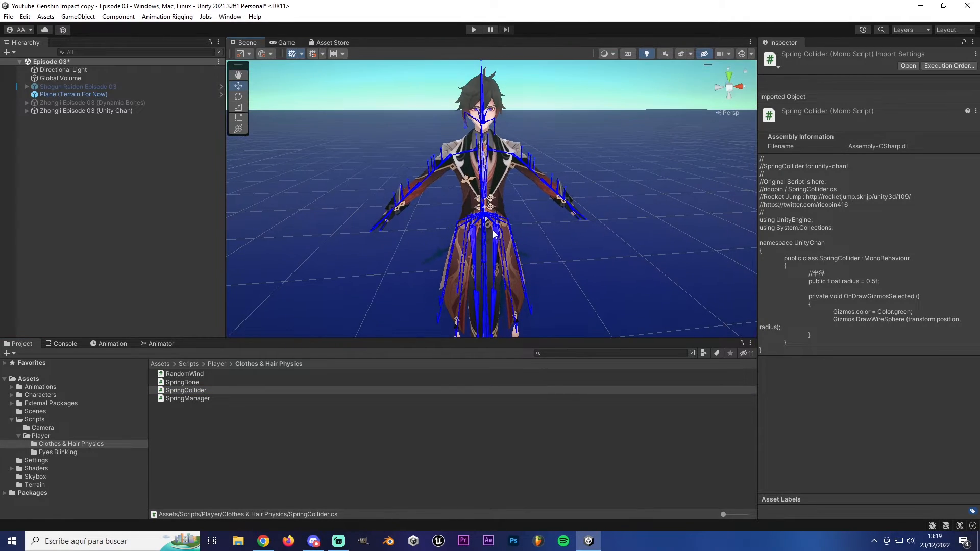
{"action": "left_click", "coordinate": [191, 399]}
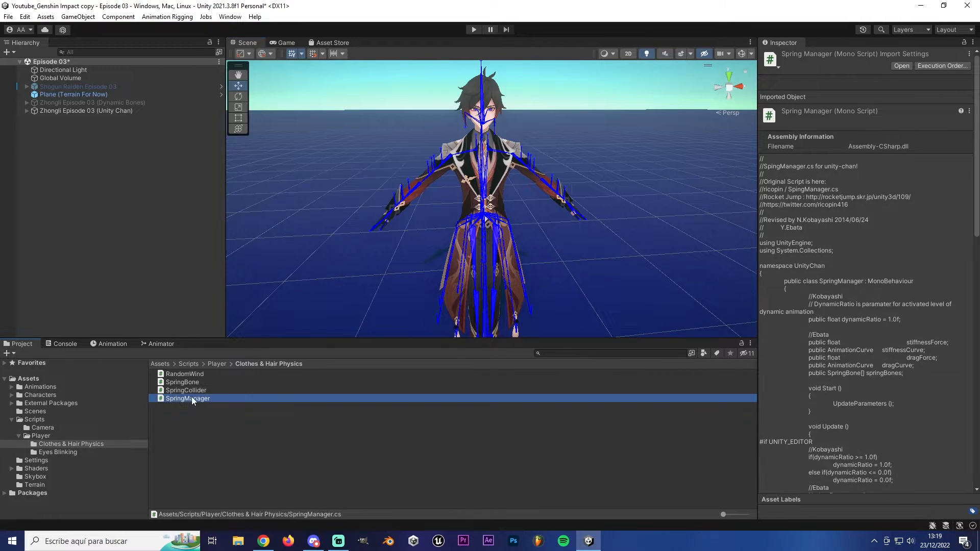
Add the SpringManager script to Zhongli Episode 03 (Unity Chan) as a component and keep that object selected.
{"action": "left_click", "coordinate": [86, 111]}
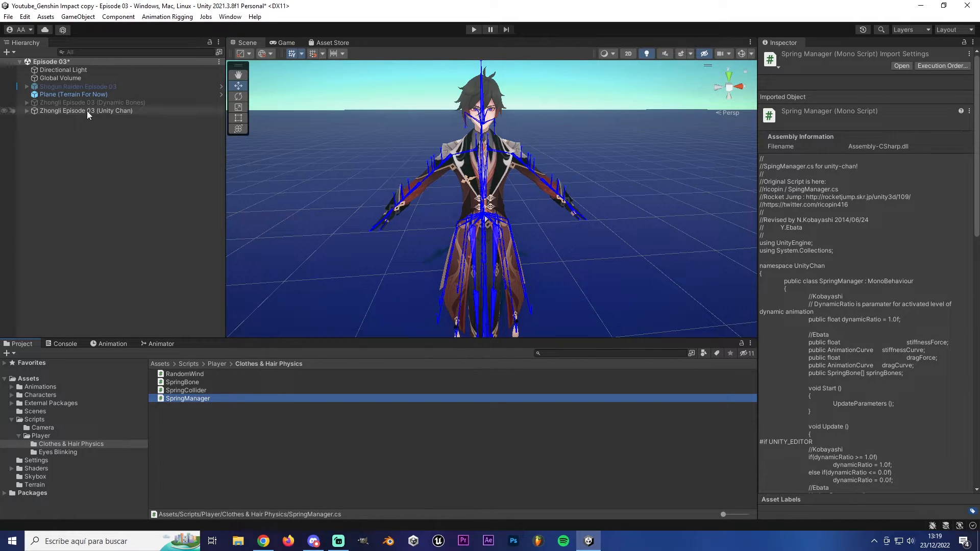
{"action": "left_click_drag", "start_coordinate": [161, 401], "coordinate": [942, 314]}
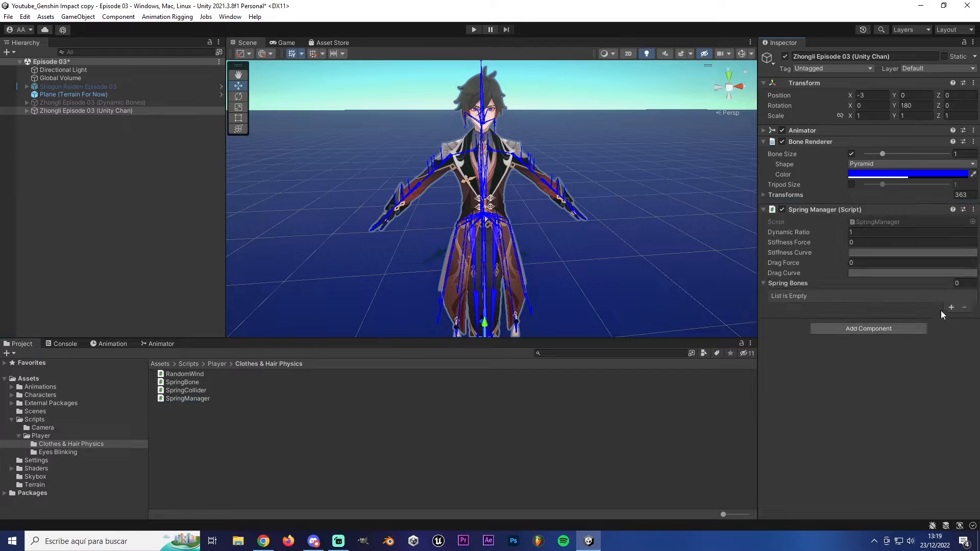
{"action": "right_click_drag", "start_coordinate": [521, 134], "coordinate": [521, 196]}
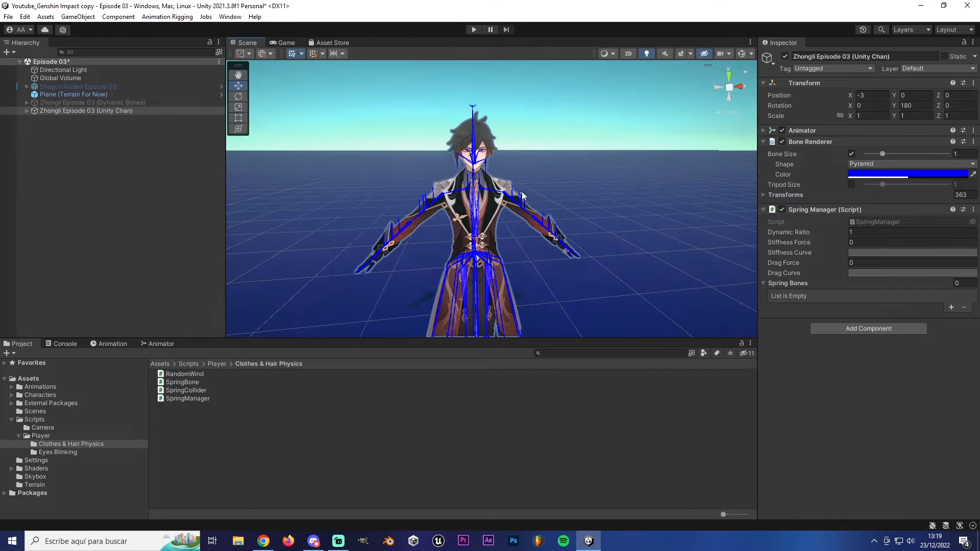
{"action": "left_click", "coordinate": [524, 112]}
{"action": "left_click", "coordinate": [89, 111]}
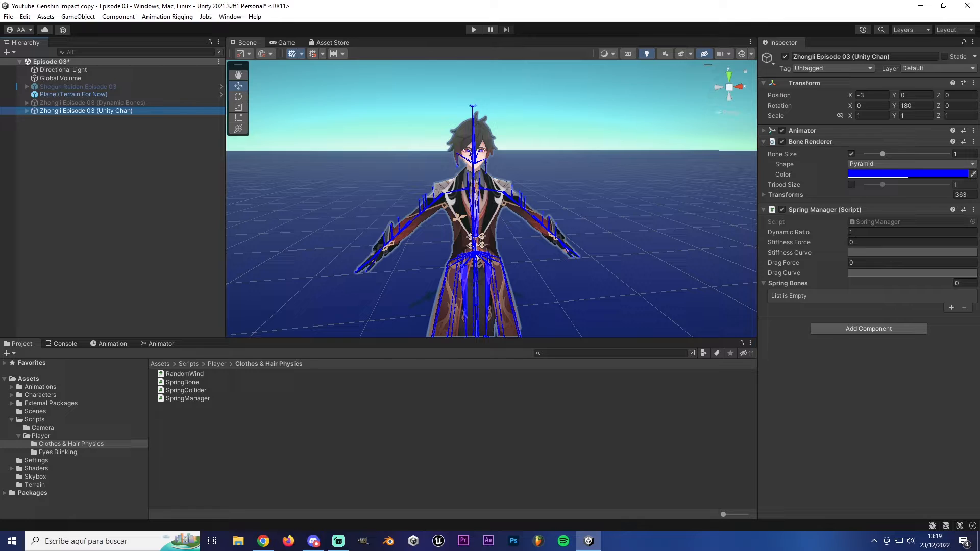
Review the Dynamic Bone roots and settings on Zhongli Episode 03 (Dynamic Bones), and reselect the Unity Chan copy.
{"action": "left_click", "coordinate": [87, 102]}
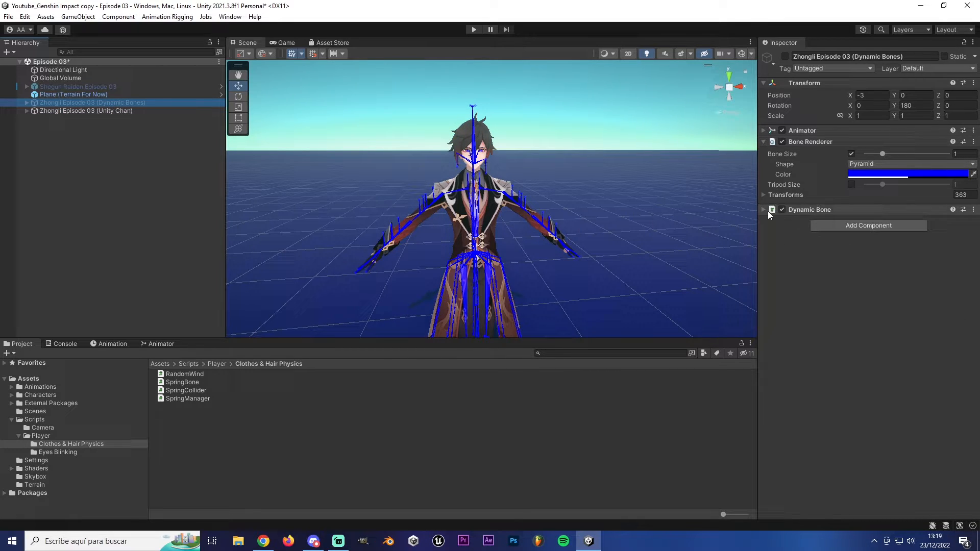
{"action": "left_click", "coordinate": [765, 210]}
{"action": "scroll", "coordinate": [800, 378], "scroll_direction": "down", "scroll_amount": 3}
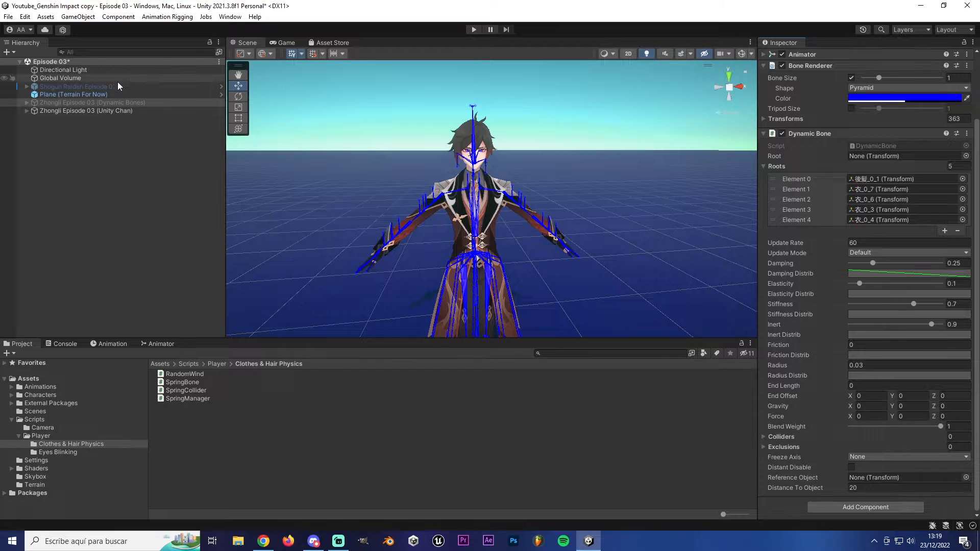
{"action": "left_click", "coordinate": [89, 111]}
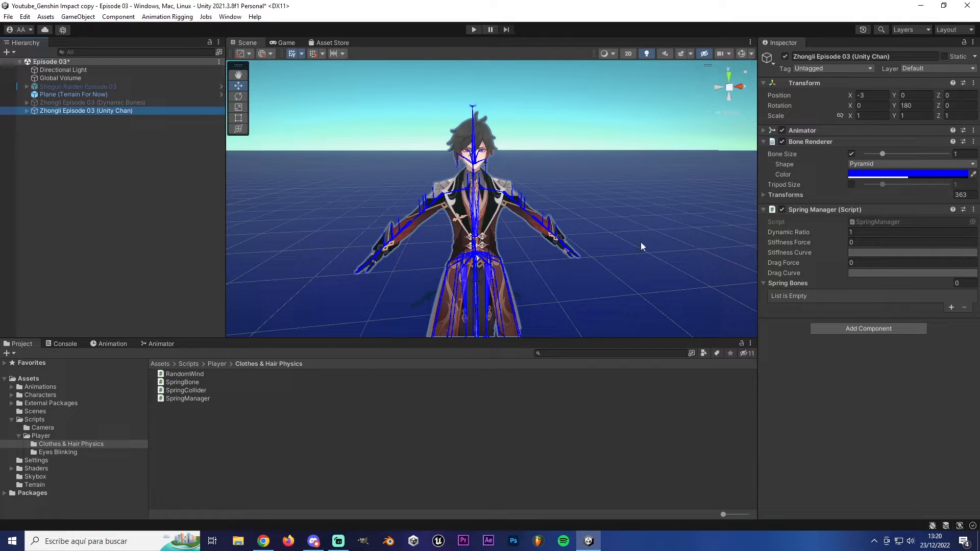
Pick the root bone of the ponytail on the model to locate it, and collapse the character's hierarchy again.
{"action": "key", "text": "f"}
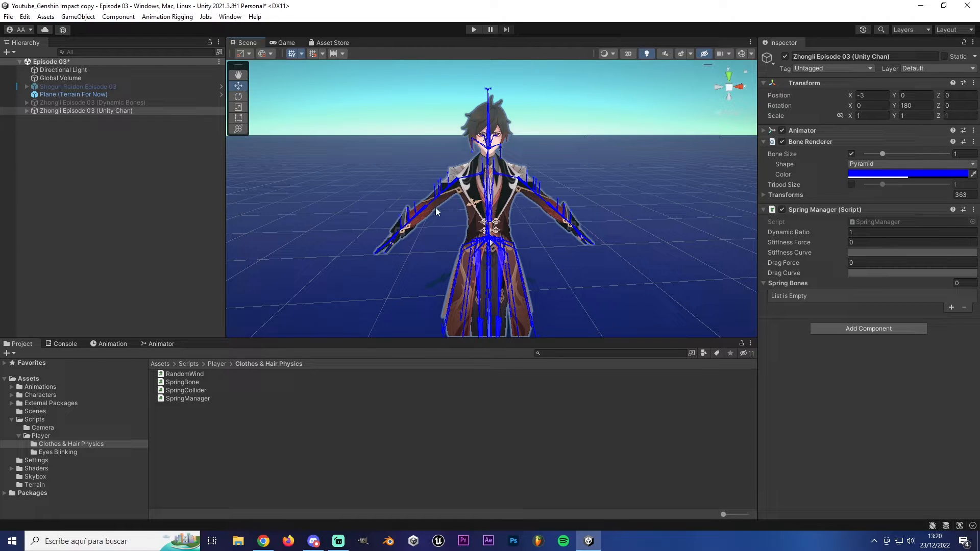
{"action": "left_click_drag", "start_coordinate": [484, 219], "coordinate": [524, 166], "text": "alt"}
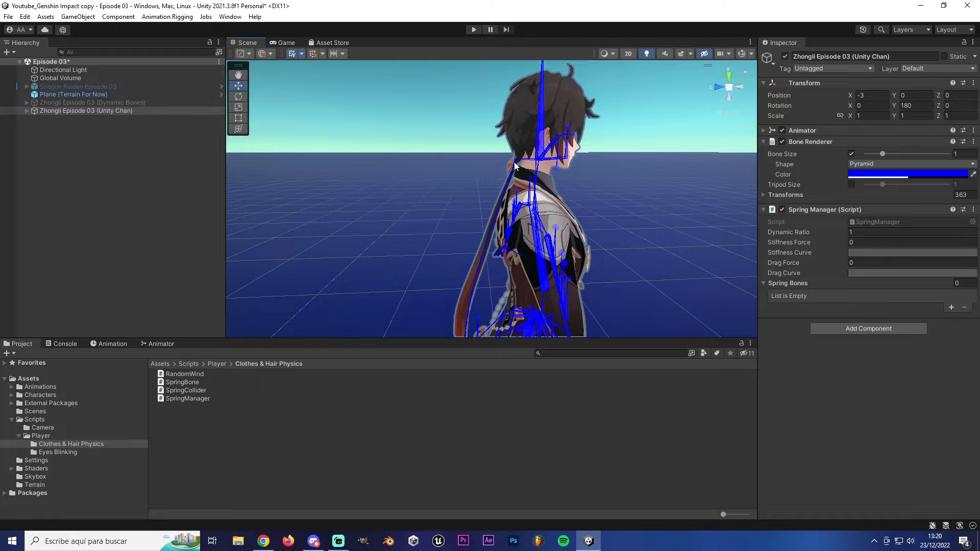
{"action": "left_click", "coordinate": [514, 162]}
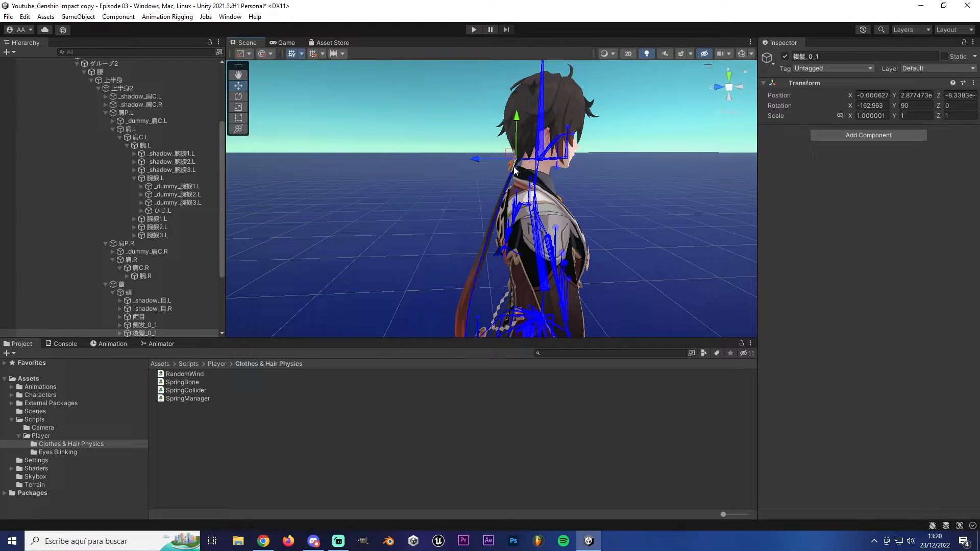
{"action": "scroll", "coordinate": [510, 207], "scroll_direction": "down", "scroll_amount": 10}
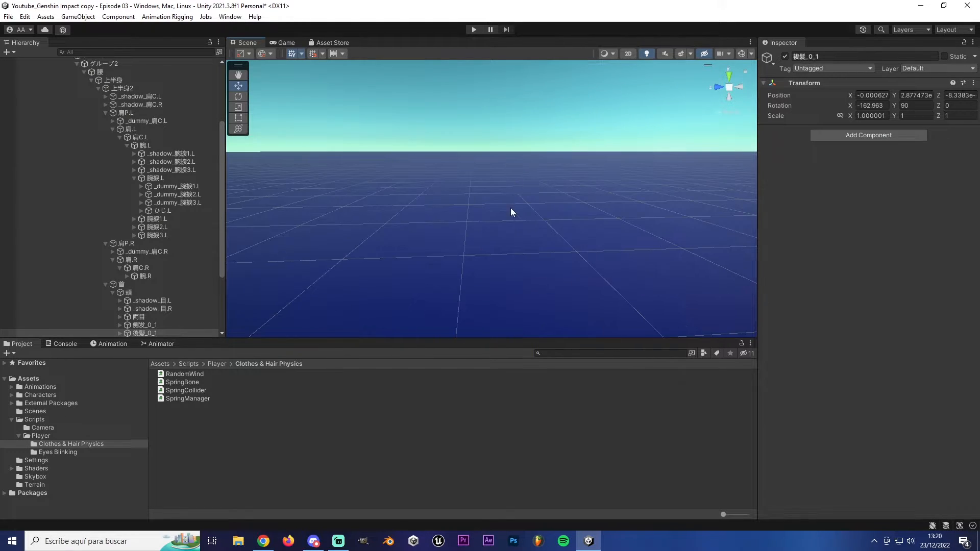
{"action": "scroll", "coordinate": [506, 260], "scroll_direction": "up", "scroll_amount": 15}
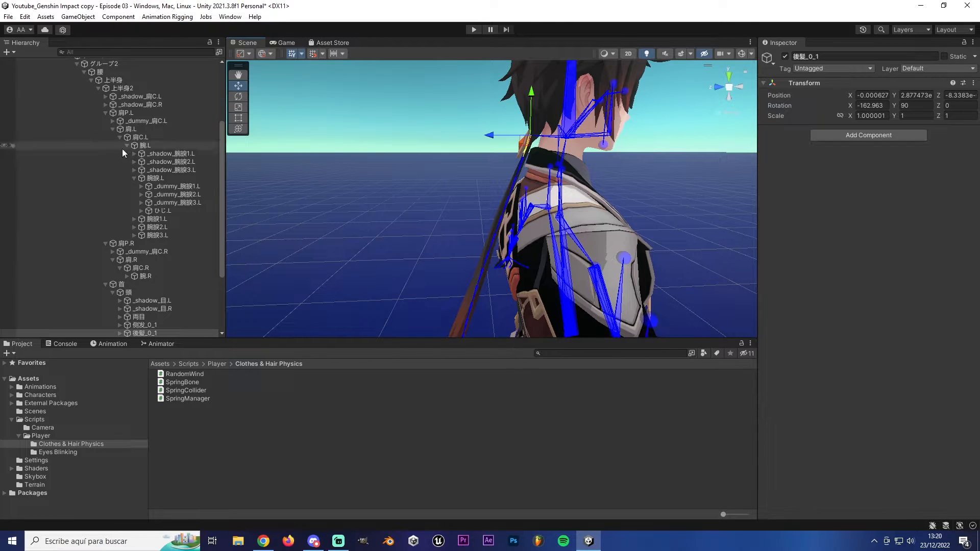
{"action": "scroll", "coordinate": [102, 145], "scroll_direction": "up", "scroll_amount": 10}
{"action": "left_click", "coordinate": [27, 110]}
{"action": "right_click_drag", "start_coordinate": [321, 164], "coordinate": [329, 180]}
View the SpringBone script's contents and reselect Zhongli Episode 03 (Unity Chan).
{"action": "left_click", "coordinate": [186, 383]}
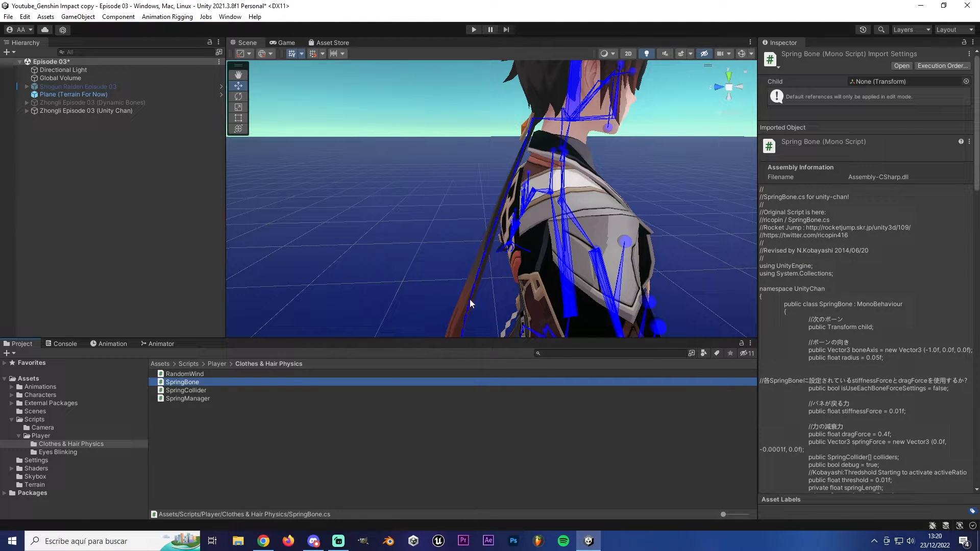
{"action": "left_click", "coordinate": [102, 110]}
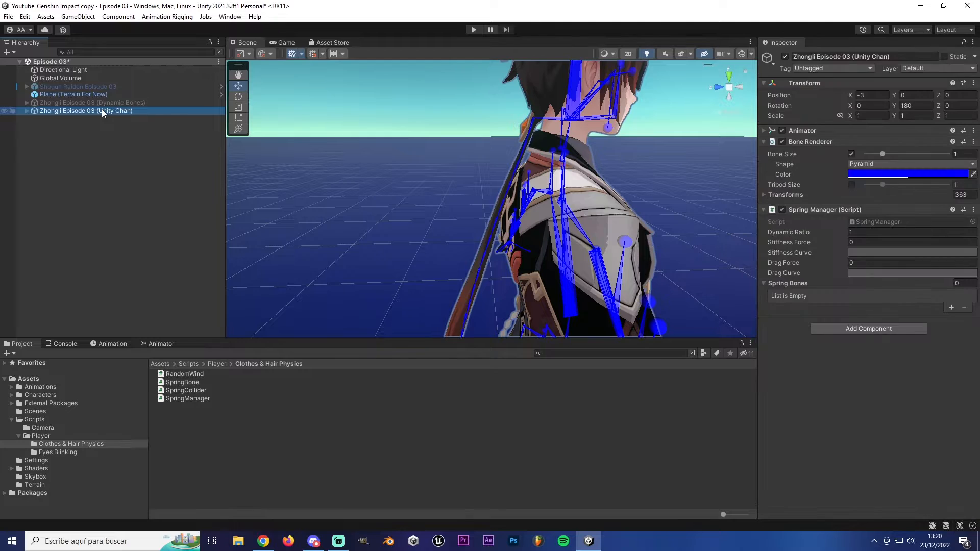
Check the Spring Manager setup in the reference YouTube video in Chrome and return to Unity.
{"action": "left_click", "coordinate": [263, 541]}
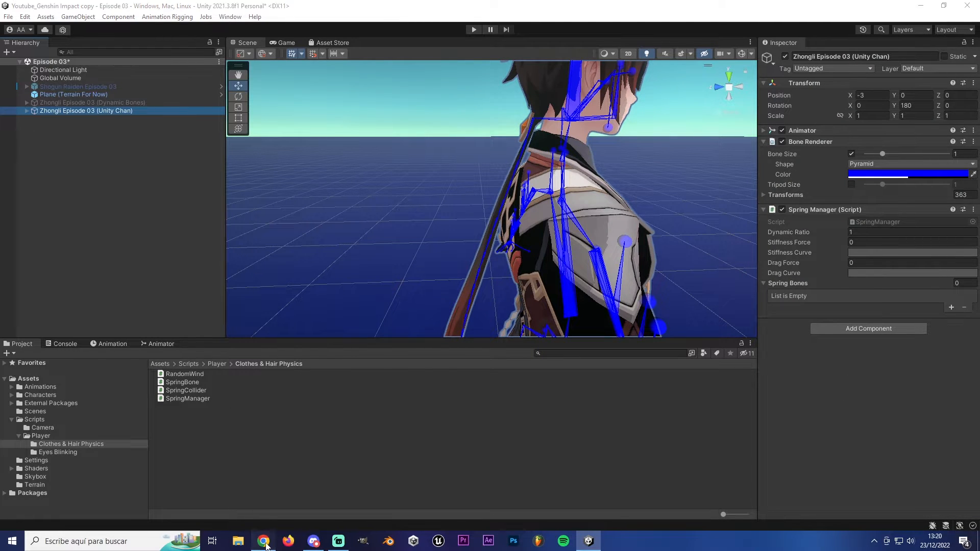
{"action": "left_click", "coordinate": [437, 4]}
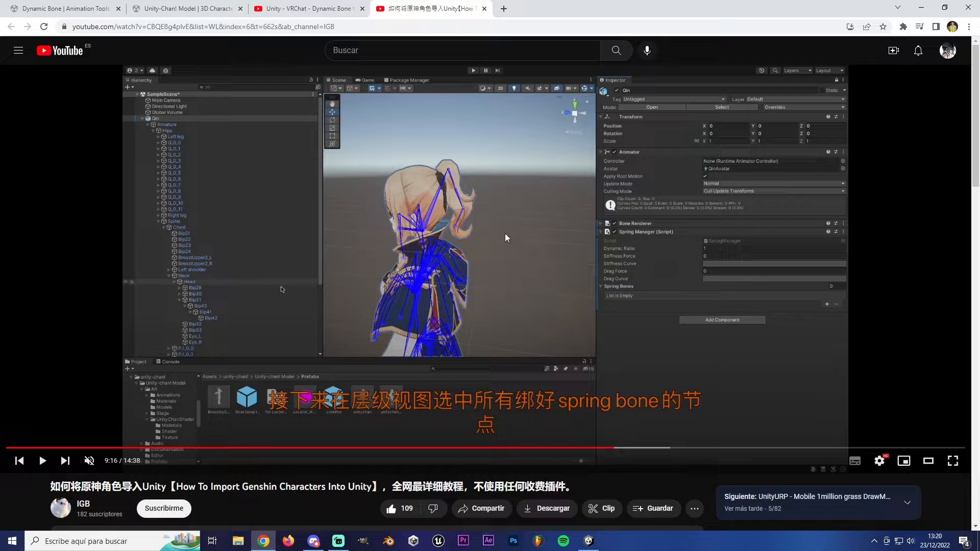
{"action": "left_click", "coordinate": [588, 541]}
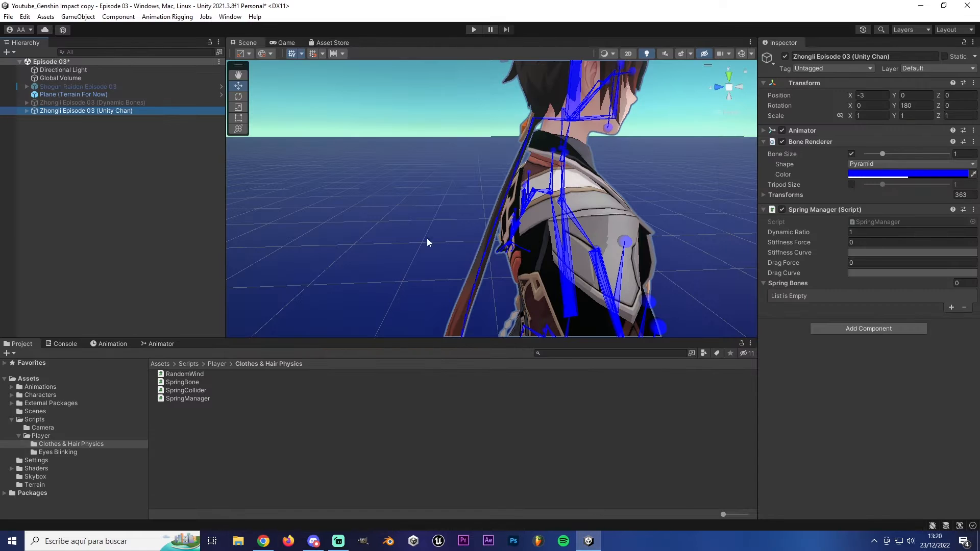
{"action": "left_click", "coordinate": [589, 542]}
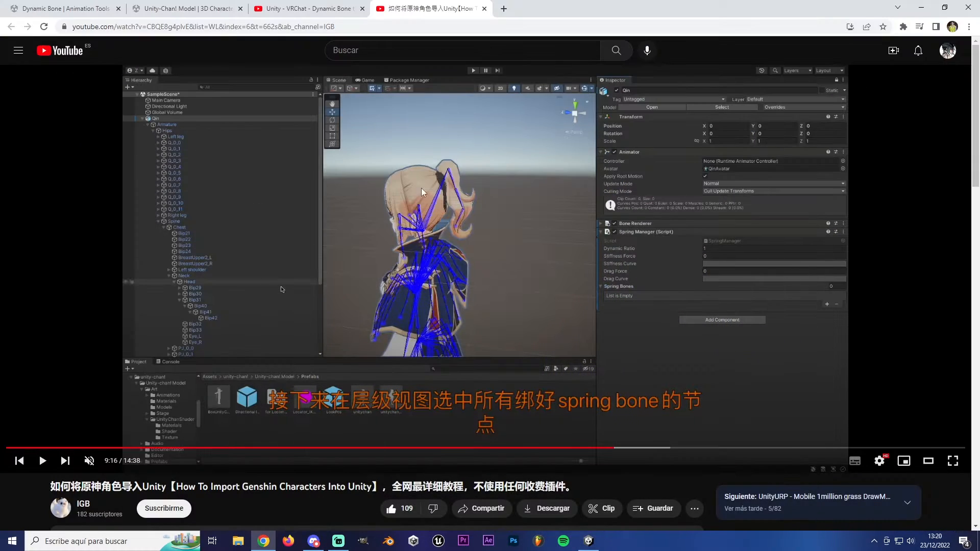
{"action": "left_click", "coordinate": [589, 541]}
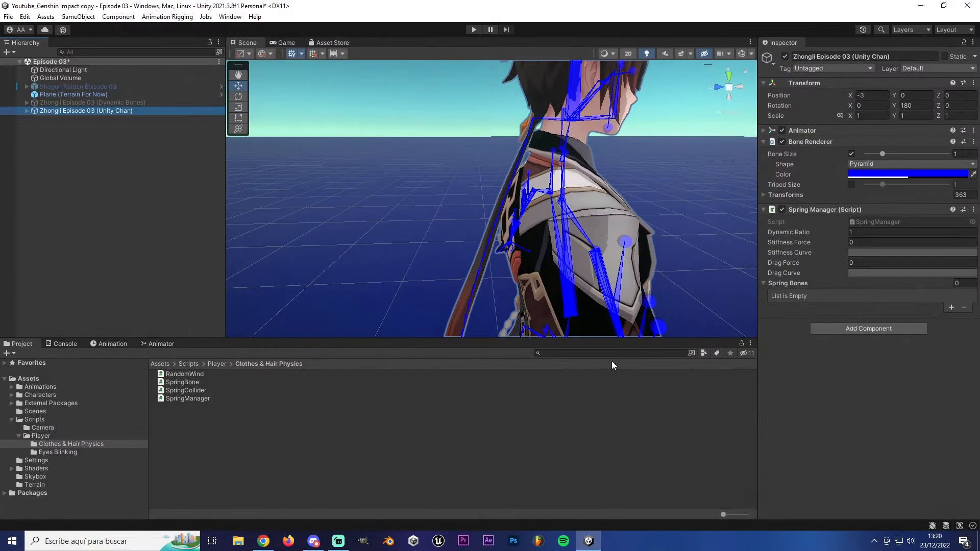
Open the SpringManager script in Visual Studio and highlight the GetAllBones function together with its ContextMenu attribute.
{"action": "double_click", "coordinate": [889, 223]}
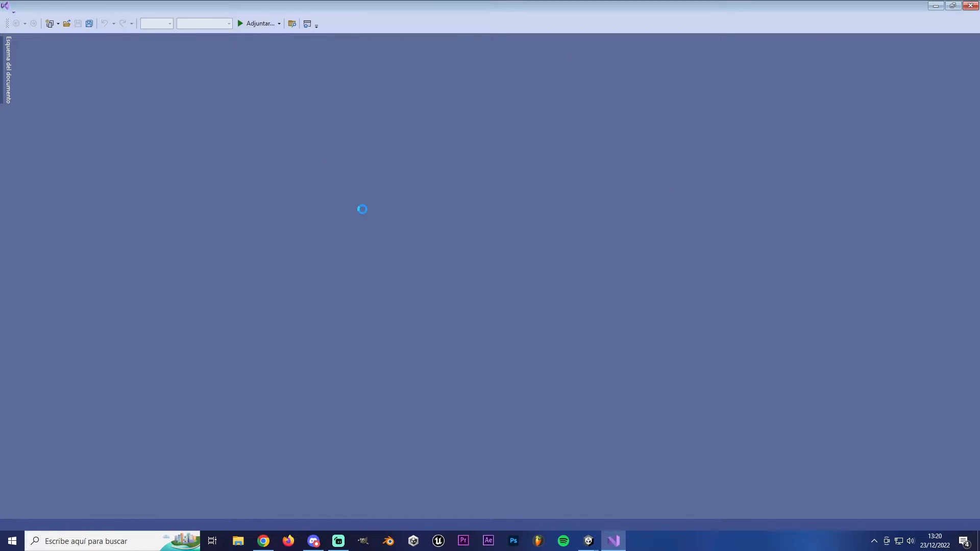
{"action": "scroll", "coordinate": [143, 161], "scroll_direction": "up", "scroll_amount": 15}
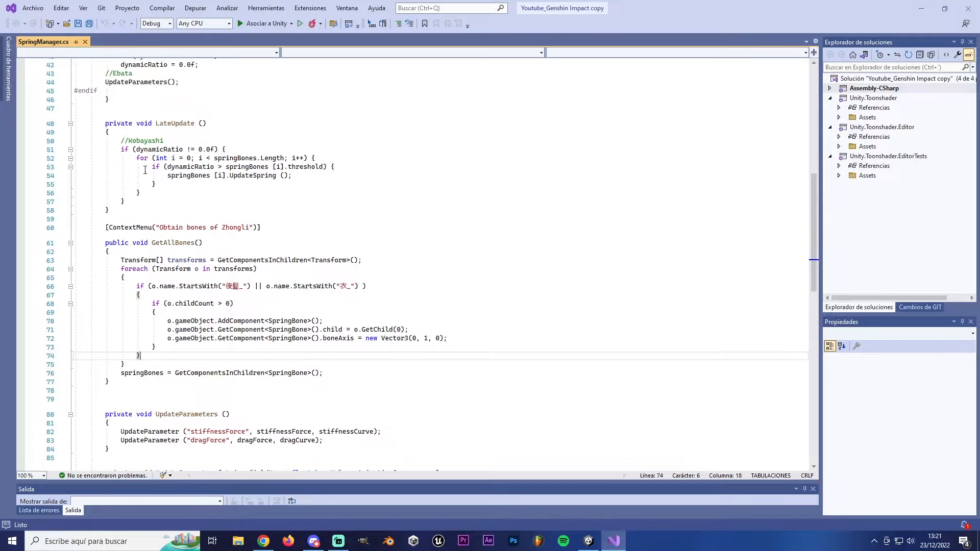
{"action": "scroll", "coordinate": [65, 84], "scroll_direction": "down", "scroll_amount": 17}
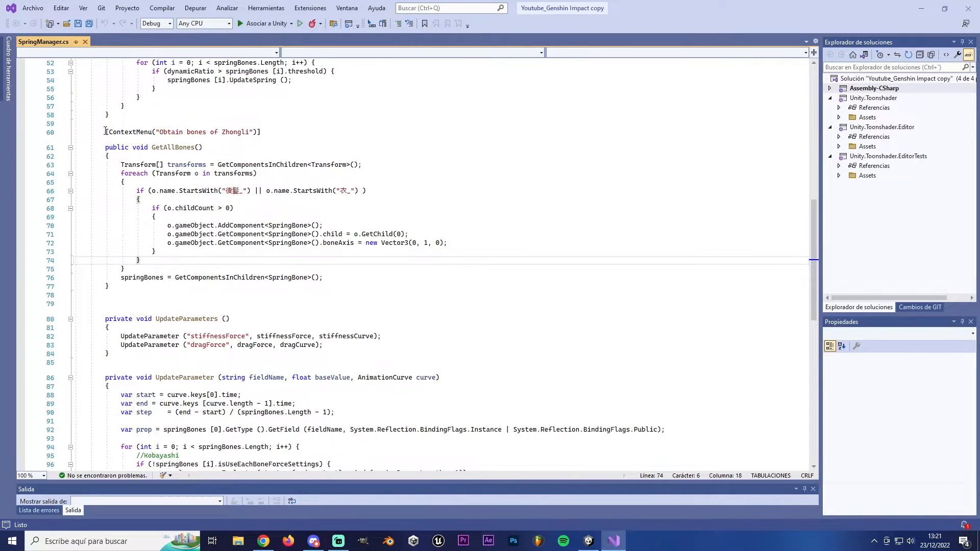
{"action": "left_click", "coordinate": [106, 132]}
{"action": "key", "text": "shift+Down"}
{"action": "key", "text": "shift+Down"}
{"action": "key", "text": "shift+Down"}
{"action": "key", "text": "shift+Down"}
{"action": "key", "text": "shift+Down"}
{"action": "key", "text": "shift+Down"}
{"action": "key", "text": "shift+Down"}
{"action": "key", "text": "shift+Down"}
{"action": "key", "text": "shift+Down"}
{"action": "key", "text": "shift+Down"}
{"action": "key", "text": "shift+Down"}
{"action": "key", "text": "shift+Down"}
{"action": "key", "text": "shift+Down"}
{"action": "key", "text": "shift+Down"}
{"action": "key", "text": "shift+Down"}
{"action": "key", "text": "shift+Down"}
{"action": "key", "text": "shift+Down"}
{"action": "key", "text": "shift+Down"}
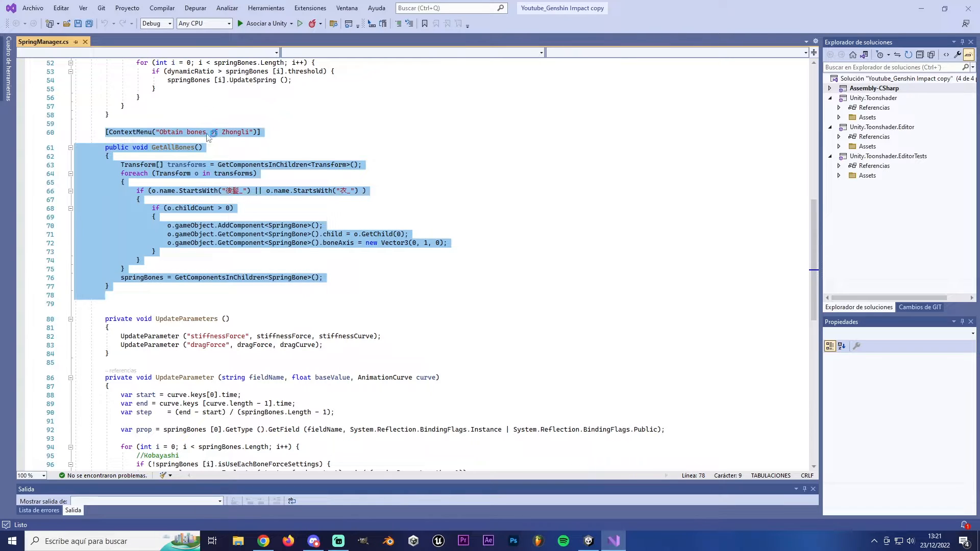
Examine the character name in the ContextMenu label and the full body of the GetAllBones function.
{"action": "left_click", "coordinate": [249, 134]}
{"action": "left_click_drag", "start_coordinate": [250, 133], "coordinate": [221, 135]}
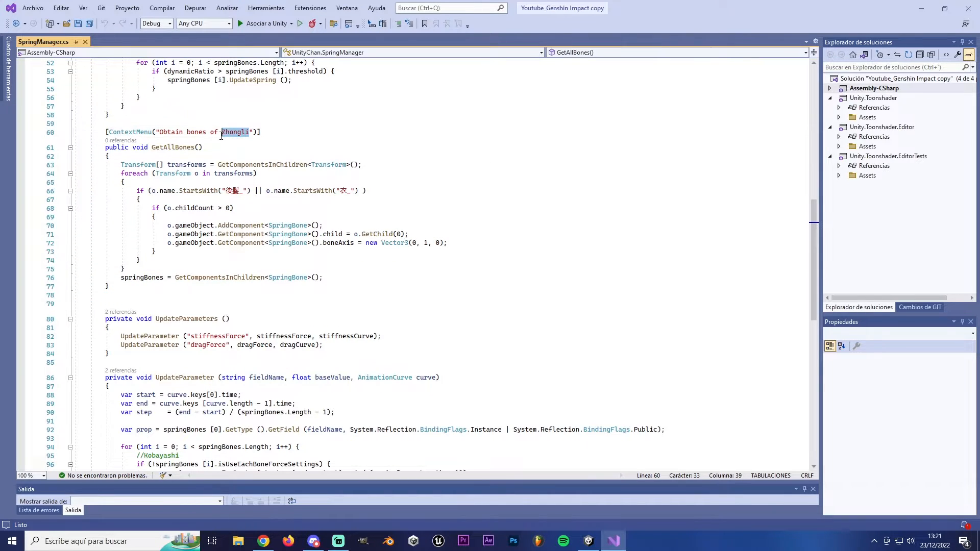
{"action": "scroll", "coordinate": [292, 136], "scroll_direction": "up", "scroll_amount": 2}
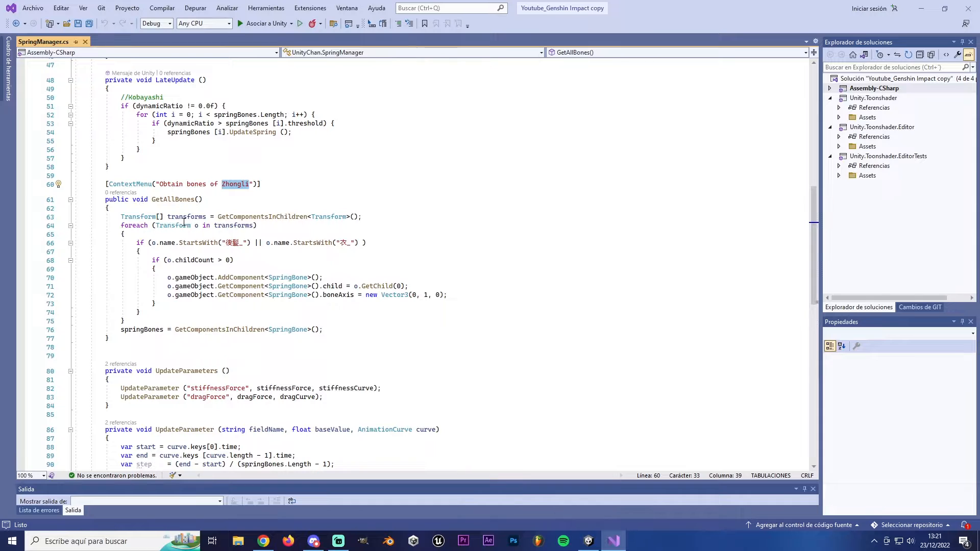
{"action": "left_click", "coordinate": [357, 208]}
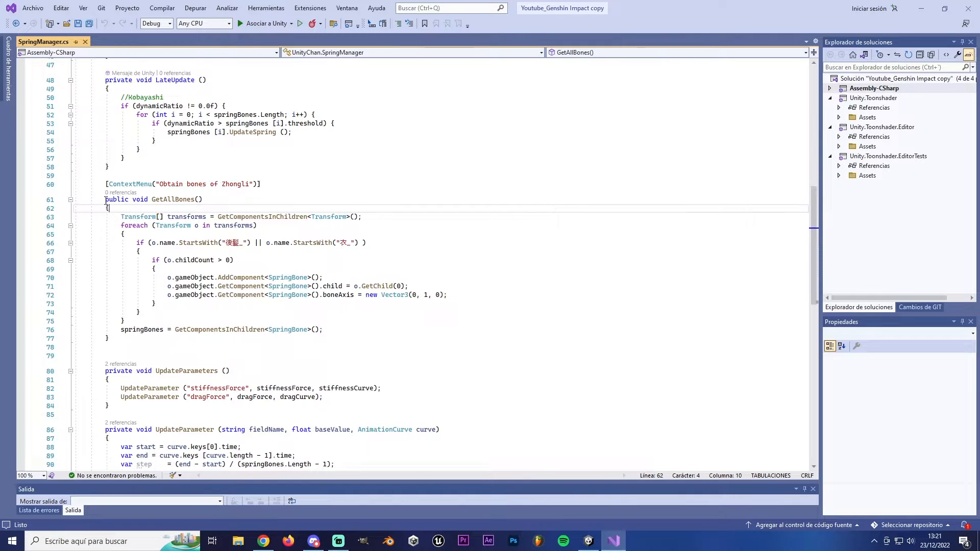
{"action": "left_click_drag", "start_coordinate": [106, 200], "coordinate": [154, 337]}
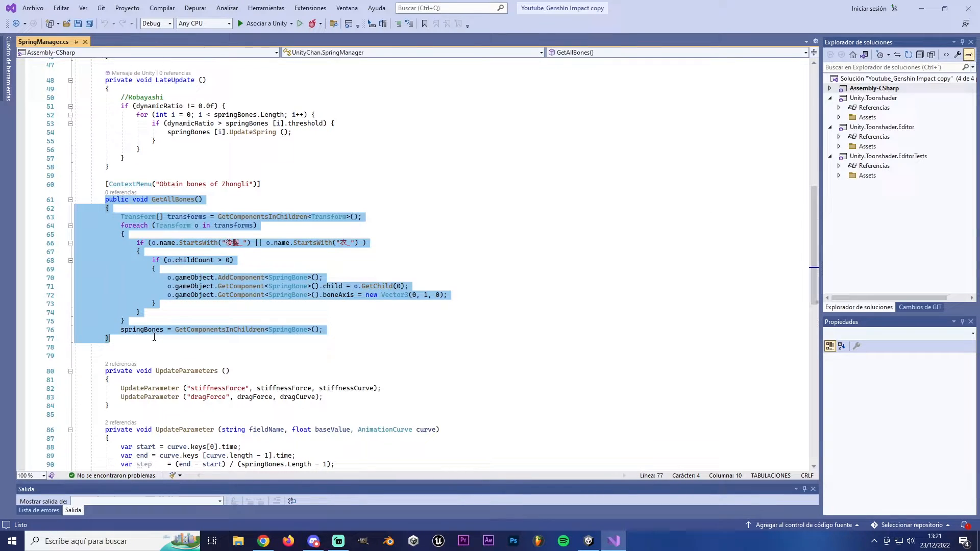
{"action": "left_click", "coordinate": [250, 346]}
Switch back to Unity, widen the hierarchy and pick the ponytail bones one after another on the model.
{"action": "left_click", "coordinate": [589, 539]}
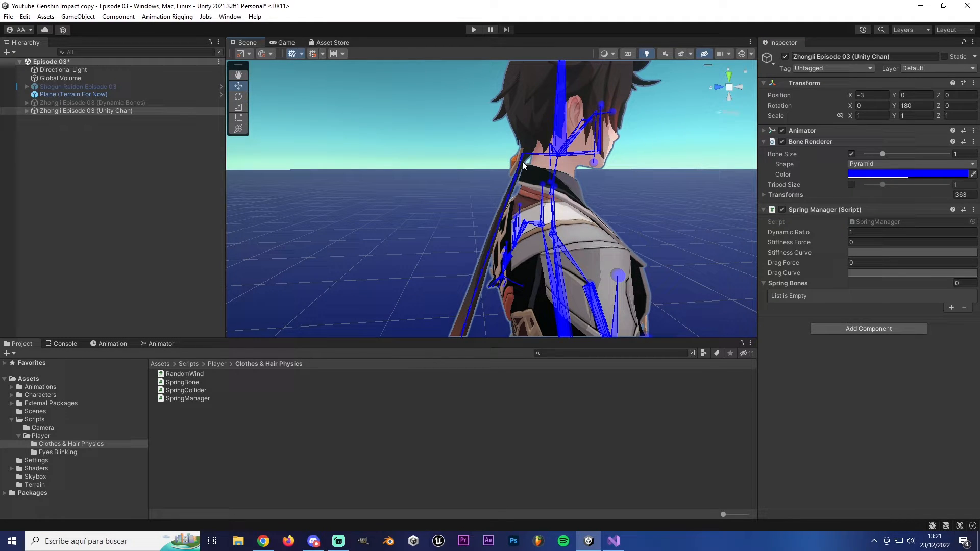
{"action": "right_click_drag", "start_coordinate": [559, 169], "coordinate": [540, 164]}
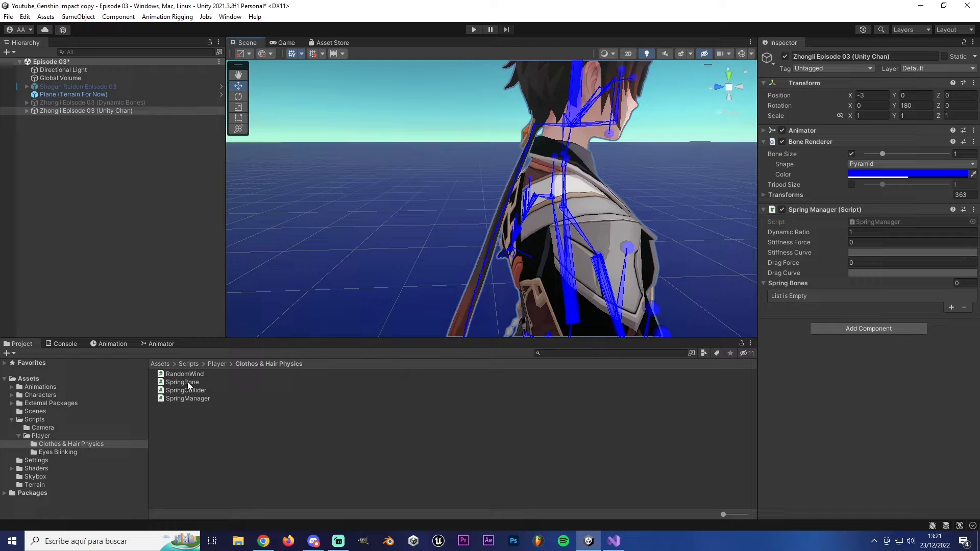
{"action": "left_click", "coordinate": [532, 134]}
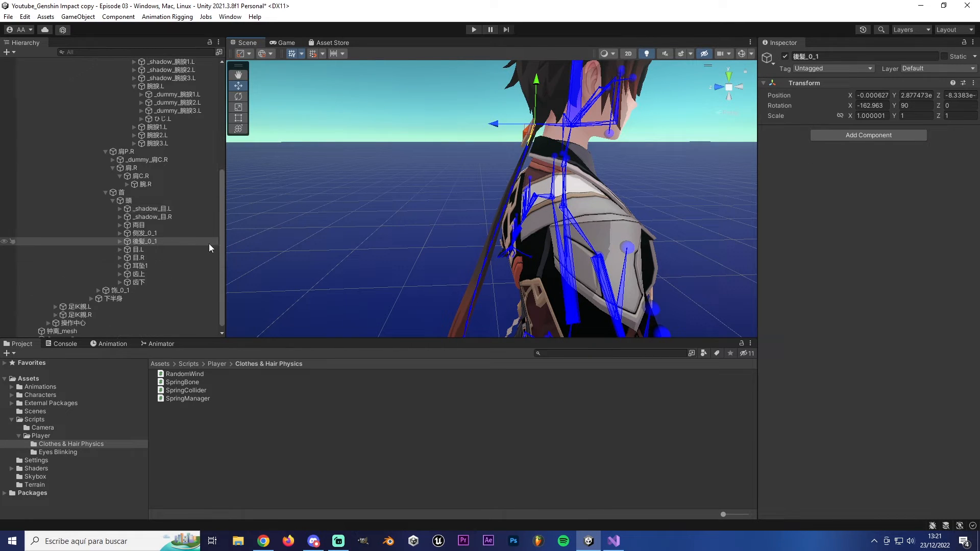
{"action": "left_click_drag", "start_coordinate": [225, 247], "coordinate": [275, 246]}
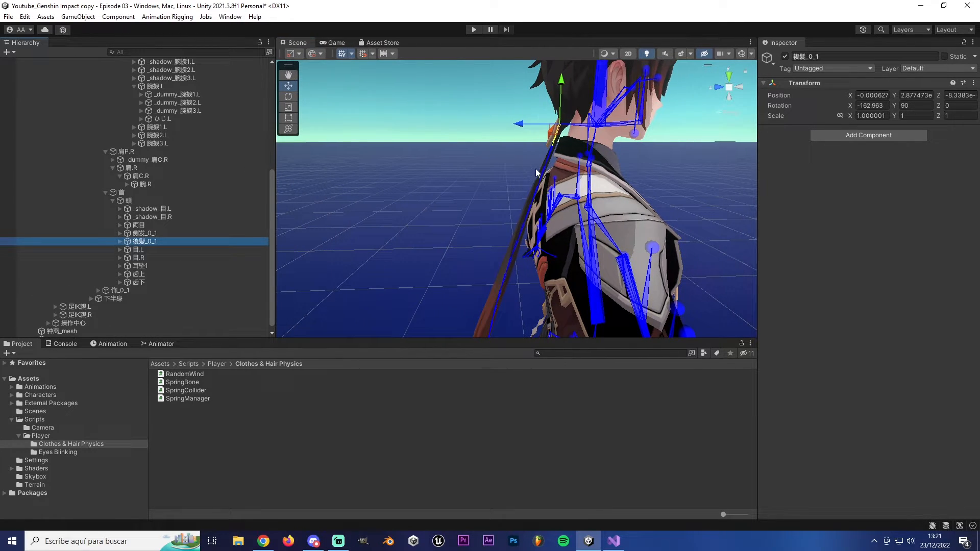
{"action": "left_click", "coordinate": [550, 160]}
{"action": "left_click", "coordinate": [541, 184]}
{"action": "left_click", "coordinate": [536, 202]}
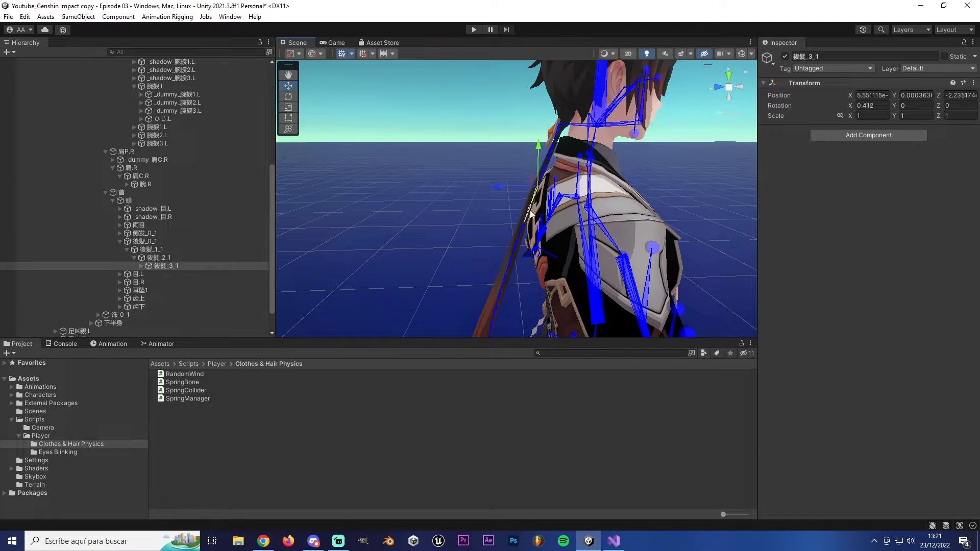
{"action": "left_click", "coordinate": [529, 221]}
{"action": "left_click", "coordinate": [518, 258]}
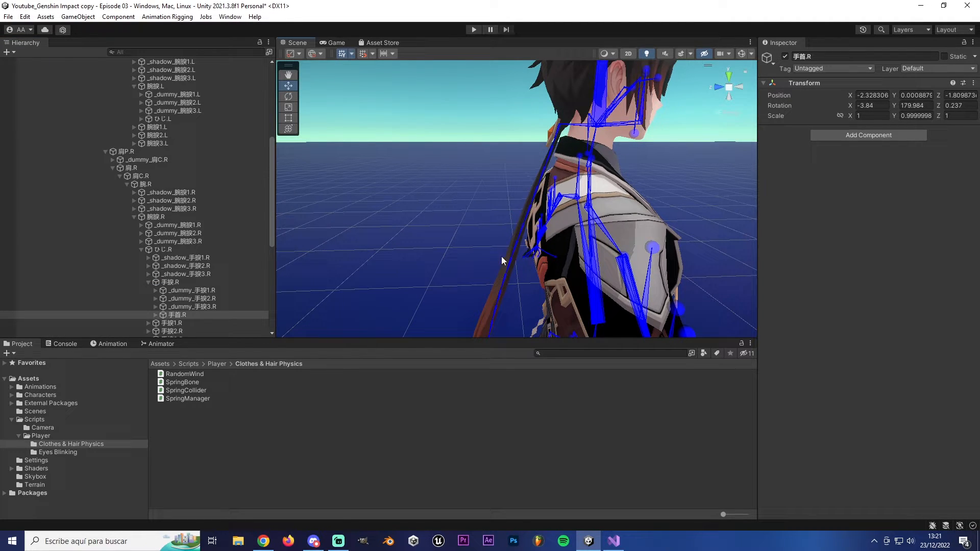
{"action": "left_click", "coordinate": [521, 239]}
Review the ponytail bones from 後髪_0_1 to 後髪_5_1 in the hierarchy and highlight the root bone's name prefix.
{"action": "scroll", "coordinate": [208, 266], "scroll_direction": "down", "scroll_amount": 1}
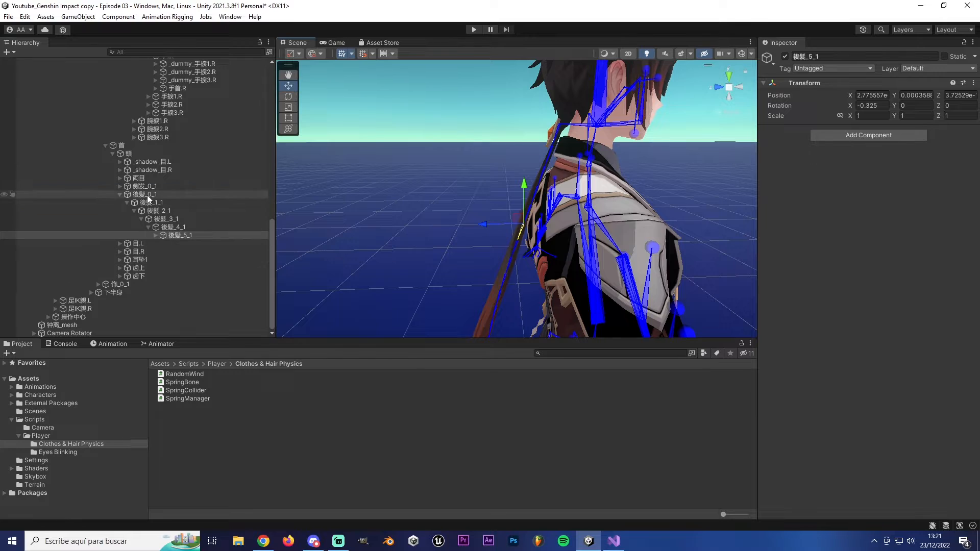
{"action": "left_click", "coordinate": [183, 236]}
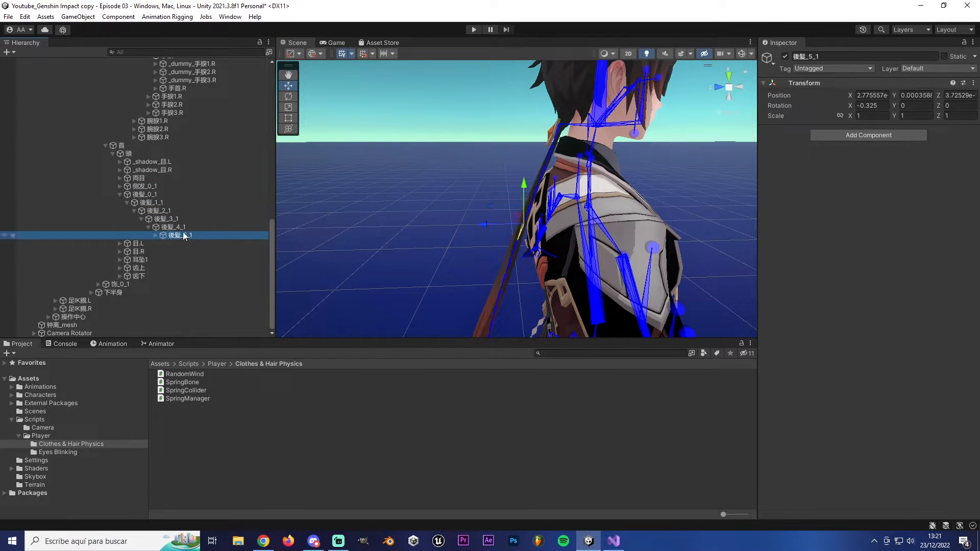
{"action": "left_click", "coordinate": [154, 196]}
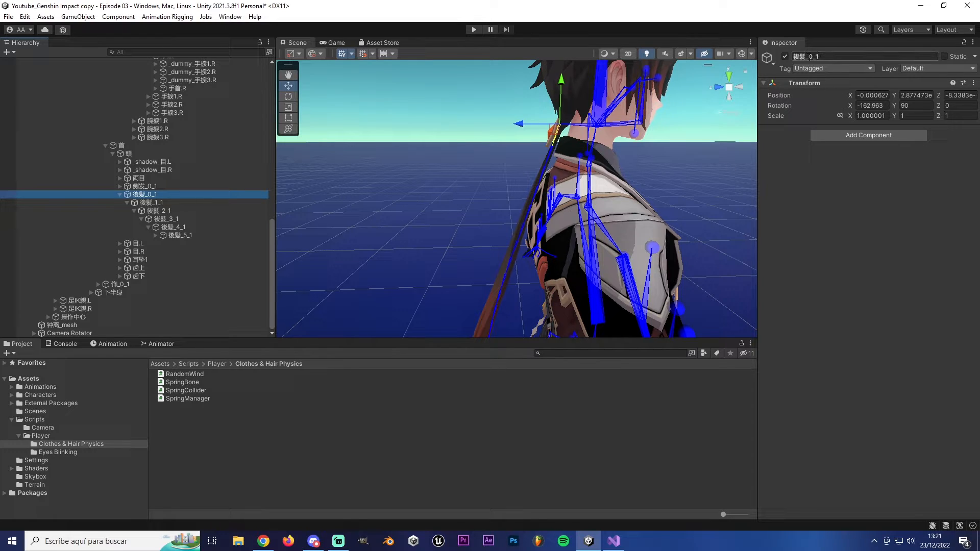
{"action": "left_click_drag", "start_coordinate": [809, 56], "coordinate": [795, 60]}
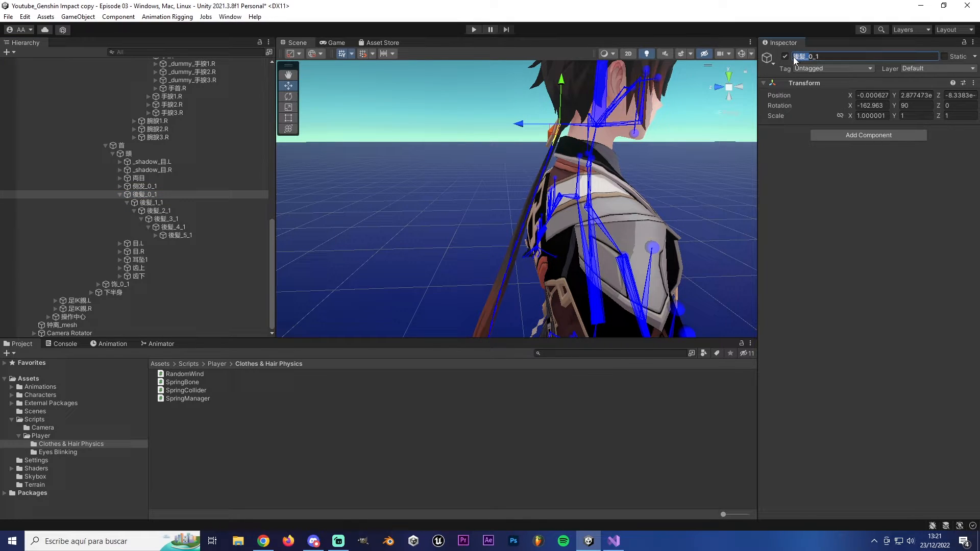
{"action": "left_click", "coordinate": [157, 211]}
{"action": "left_click", "coordinate": [166, 218]}
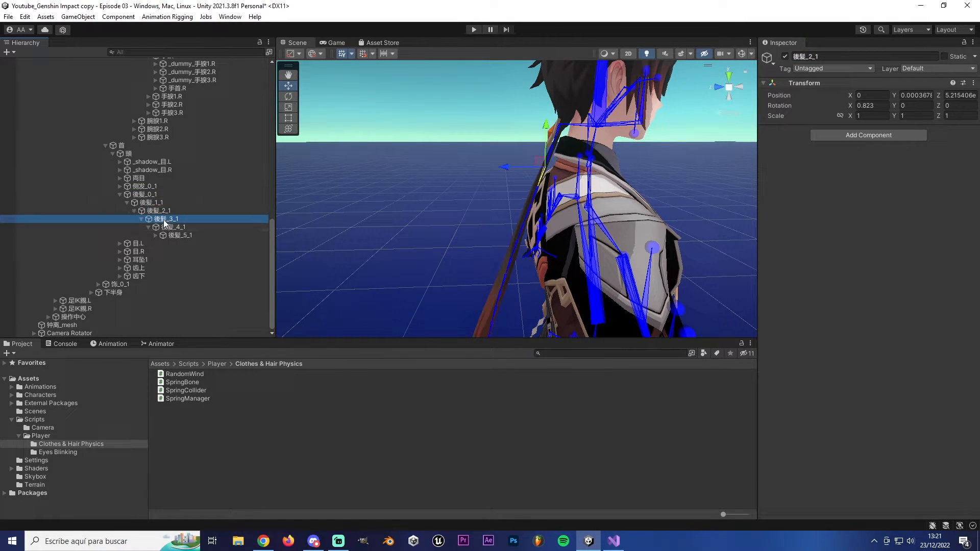
{"action": "left_click", "coordinate": [172, 226]}
{"action": "left_click", "coordinate": [180, 235]}
{"action": "left_click", "coordinate": [145, 194]}
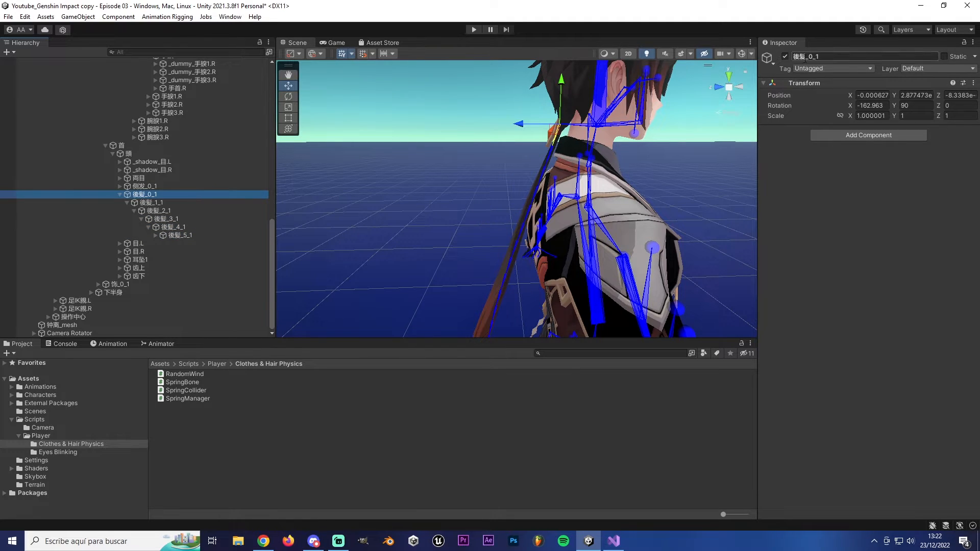
{"action": "left_click_drag", "start_coordinate": [808, 57], "coordinate": [791, 60]}
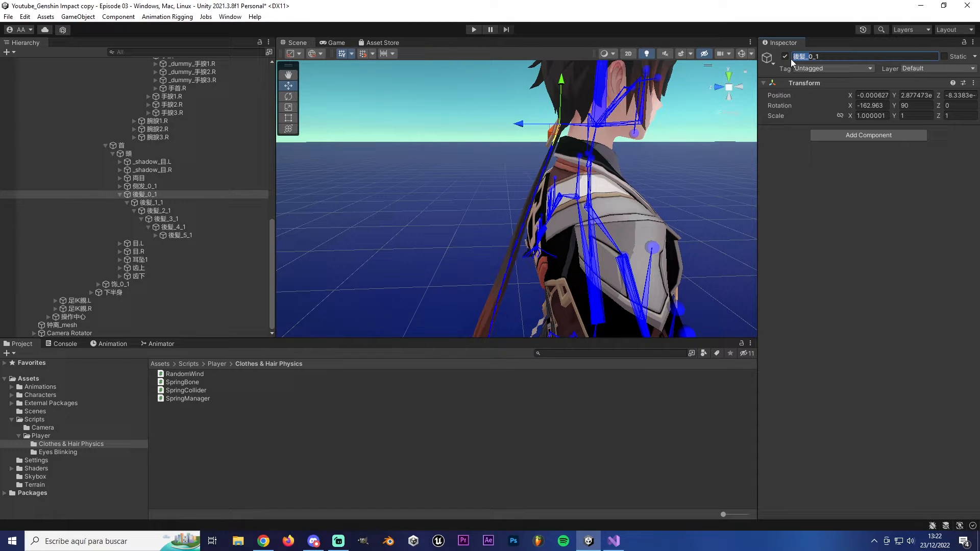
Compare the 後髪_ prefix in the GetAllBones condition in Visual Studio with the ponytail bone names in Unity.
{"action": "left_click", "coordinate": [613, 541]}
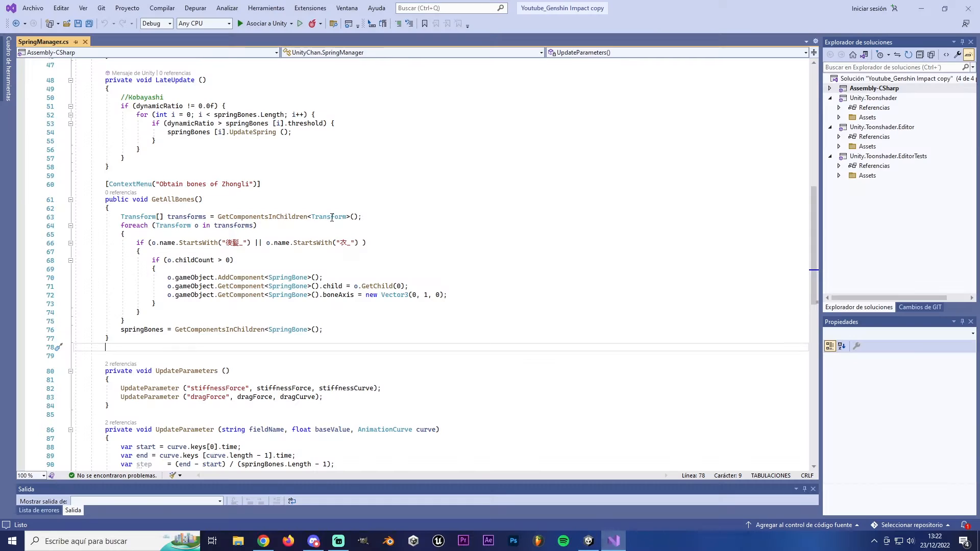
{"action": "left_click_drag", "start_coordinate": [226, 243], "coordinate": [244, 243]}
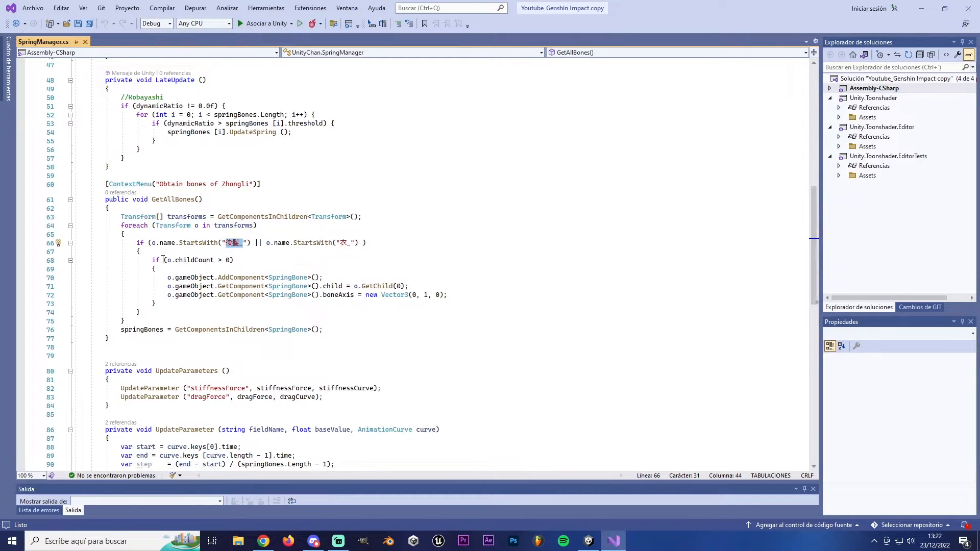
{"action": "left_click", "coordinate": [589, 541]}
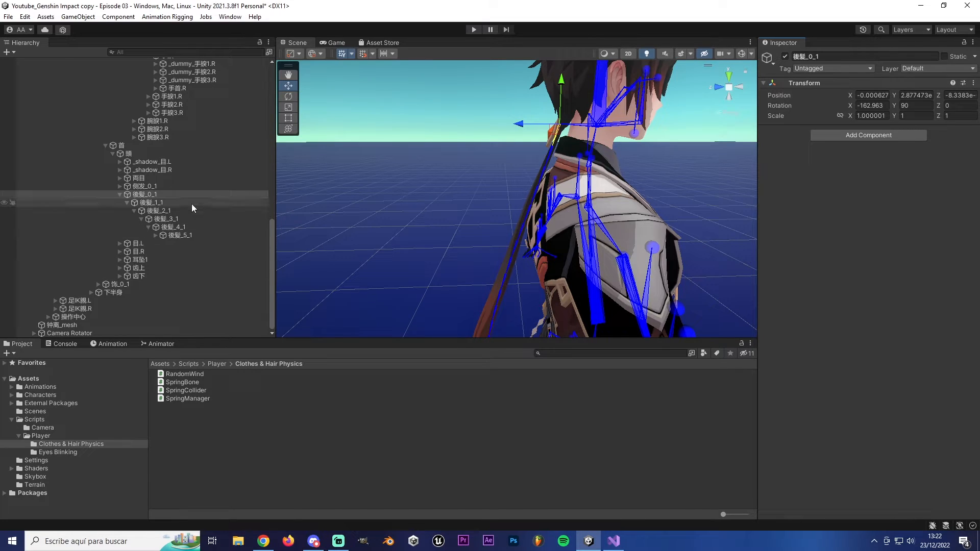
{"action": "left_click", "coordinate": [193, 203]}
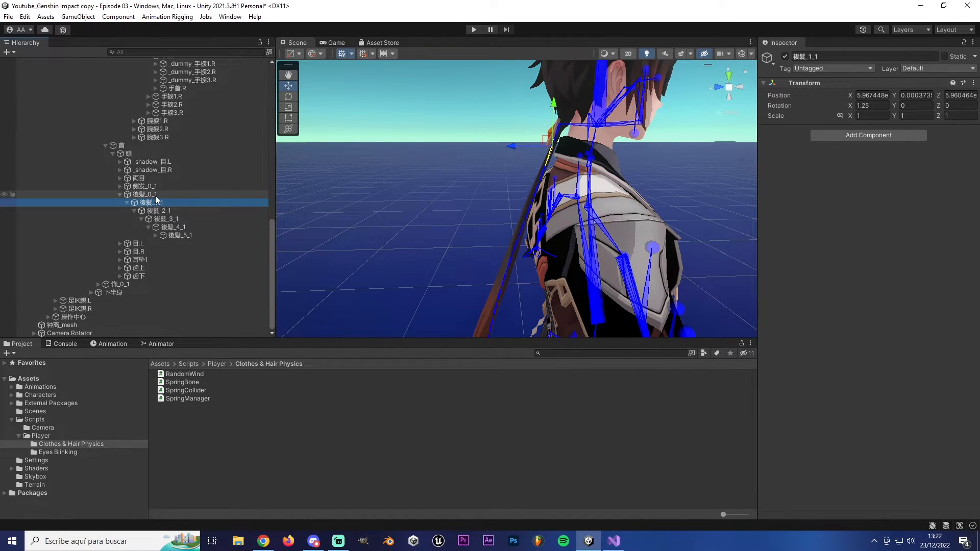
{"action": "left_click", "coordinate": [155, 211]}
{"action": "left_click", "coordinate": [167, 219]}
{"action": "left_click", "coordinate": [185, 235]}
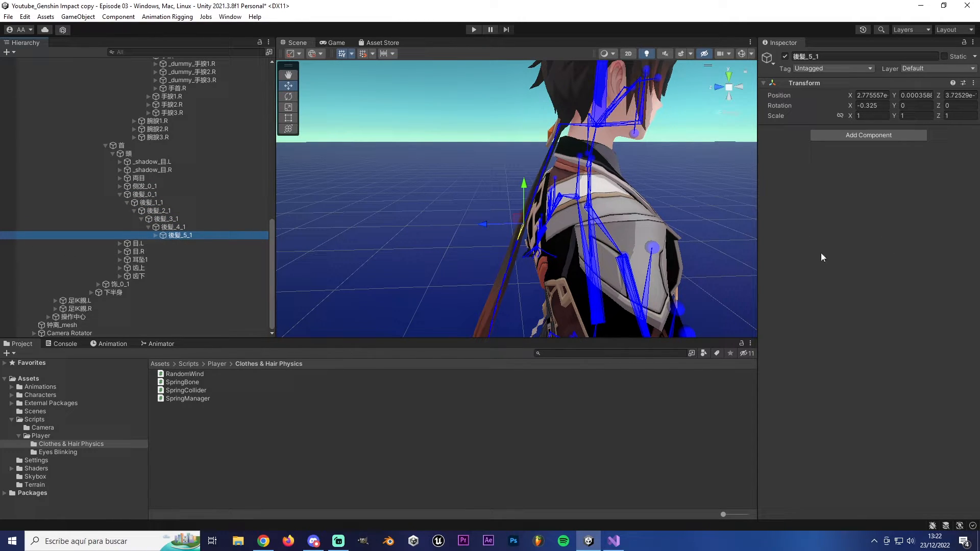
Collapse the shoulder and body bone branches in the hierarchy up to the センター bone.
{"action": "scroll", "coordinate": [206, 196], "scroll_direction": "up", "scroll_amount": 5}
{"action": "scroll", "coordinate": [206, 197], "scroll_direction": "up", "scroll_amount": 4}
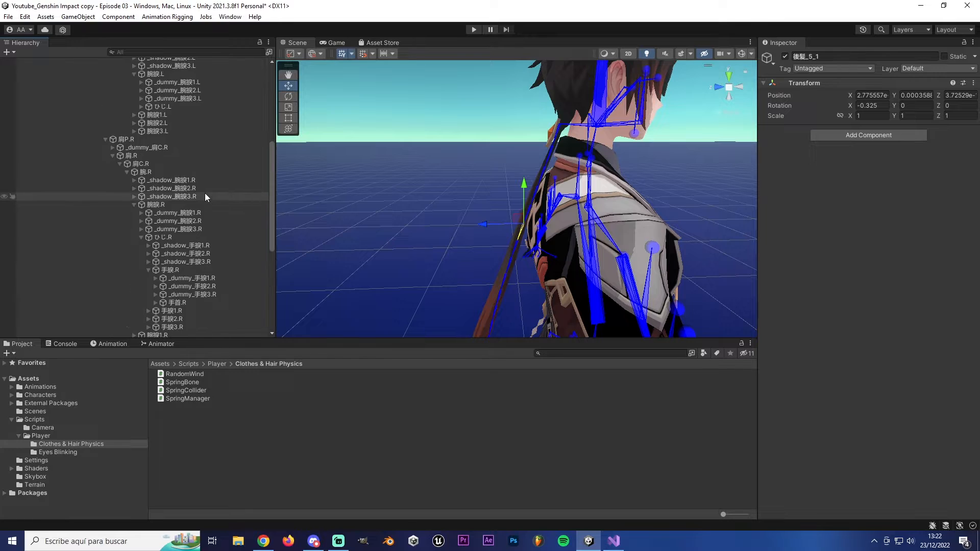
{"action": "left_click", "coordinate": [106, 143]}
{"action": "scroll", "coordinate": [111, 146], "scroll_direction": "up", "scroll_amount": 7}
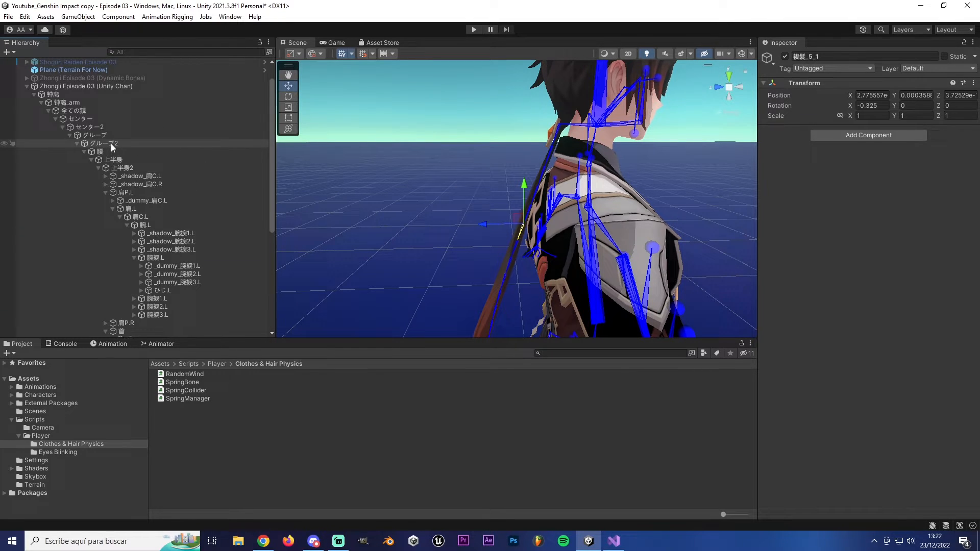
{"action": "left_click", "coordinate": [85, 152]}
{"action": "left_click", "coordinate": [77, 168]}
{"action": "left_click", "coordinate": [70, 159]}
{"action": "left_click", "coordinate": [63, 152]}
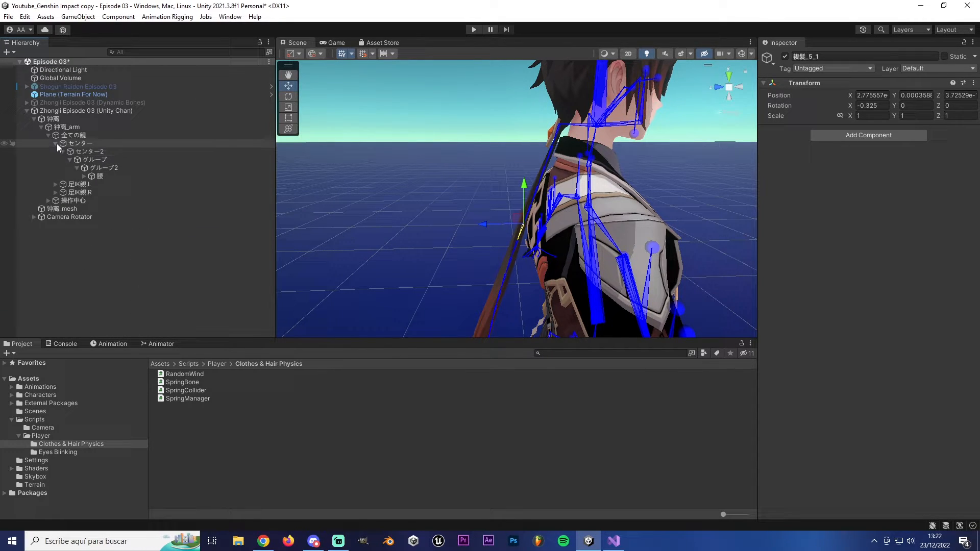
{"action": "left_click", "coordinate": [56, 144]}
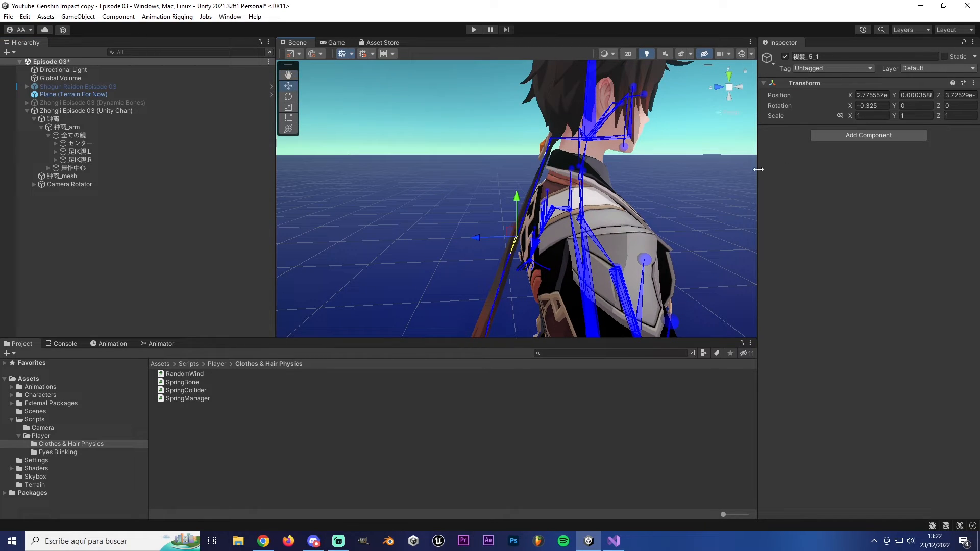
Select the ponytail root bone 後髪_0_1 and copy its 後髪_ prefix into the first StartsWith condition of GetAllBones in Visual Studio.
{"action": "left_click", "coordinate": [551, 147]}
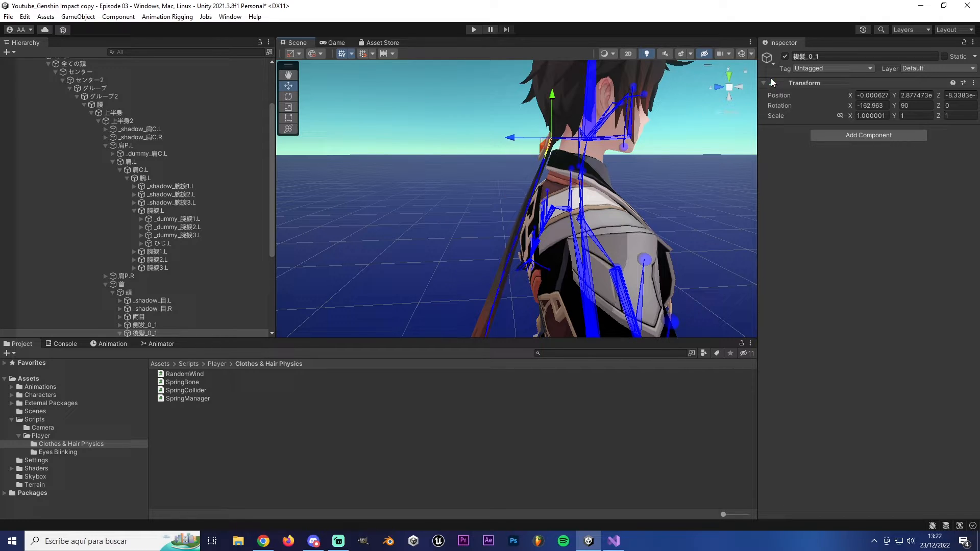
{"action": "mouse_move", "coordinate": [514, 221]}
{"action": "left_mouse_down", "text": "alt"}
{"action": "mouse_move", "coordinate": [494, 218]}
{"action": "mouse_move", "coordinate": [519, 210]}
{"action": "mouse_move", "coordinate": [508, 204]}
{"action": "left_mouse_up", "text": "alt"}
{"action": "left_click_drag", "start_coordinate": [807, 56], "coordinate": [792, 56]}
{"action": "scroll", "coordinate": [117, 278], "scroll_direction": "down", "scroll_amount": 3}
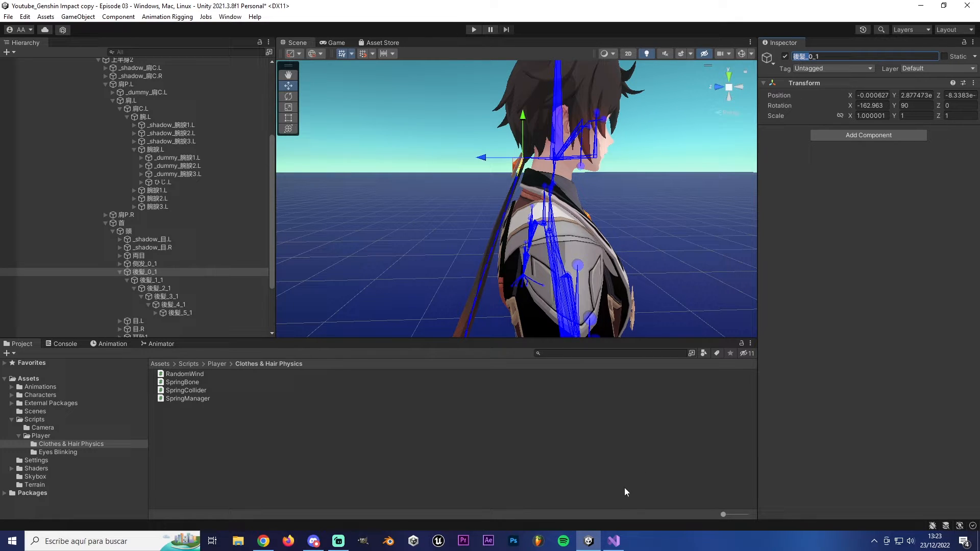
{"action": "left_click", "coordinate": [614, 541]}
{"action": "left_click", "coordinate": [245, 243]}
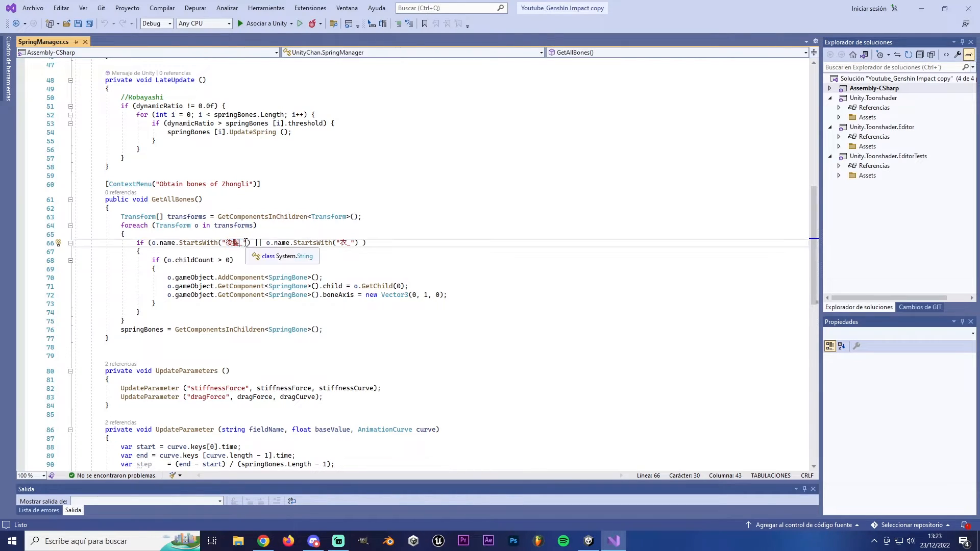
{"action": "left_click_drag", "start_coordinate": [245, 243], "coordinate": [232, 243]}
{"action": "left_click", "coordinate": [407, 253]}
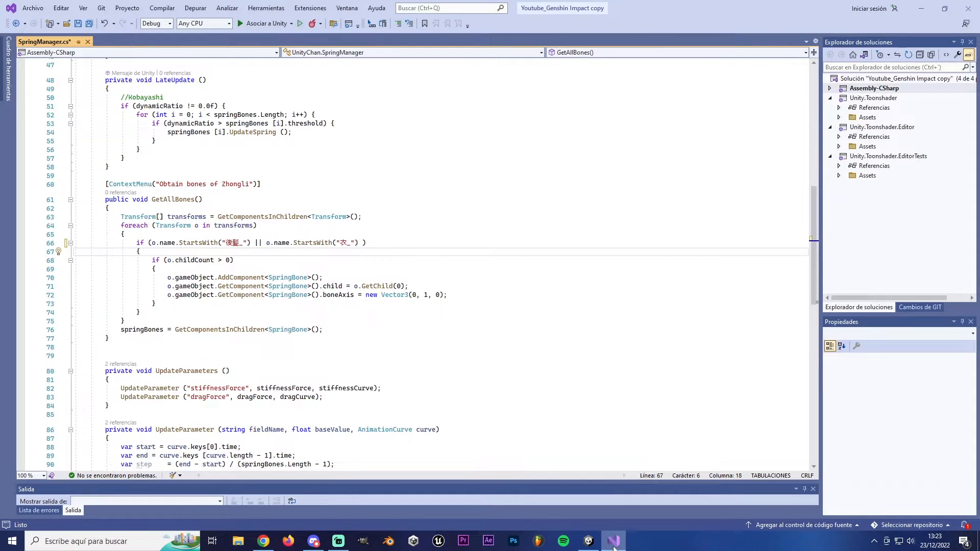
Switch back to Unity, pick the coat bone 衣_0_8 on the model and locate it among the coat bones in the hierarchy.
{"action": "key", "text": "alt+Tab"}
{"action": "right_click_drag", "start_coordinate": [515, 147], "coordinate": [464, 125]}
{"action": "key", "text": "w"}
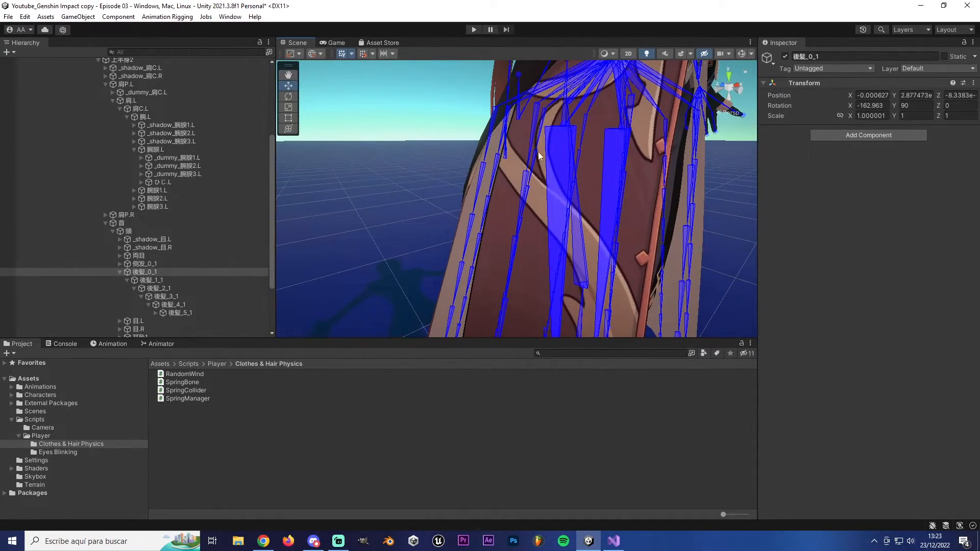
{"action": "right_click_drag", "start_coordinate": [538, 152], "coordinate": [505, 152]}
{"action": "left_click", "coordinate": [434, 112]}
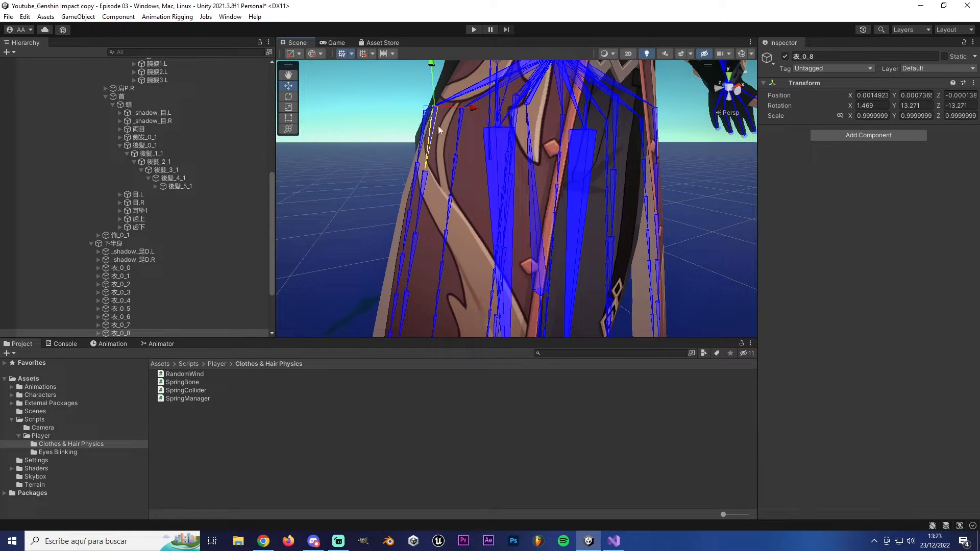
{"action": "scroll", "coordinate": [146, 259], "scroll_direction": "up", "scroll_amount": 1}
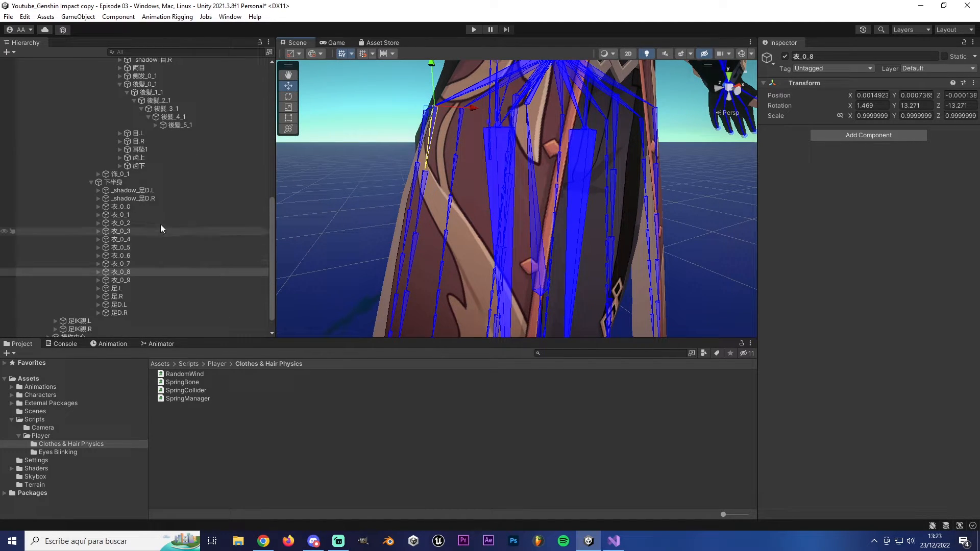
{"action": "scroll", "coordinate": [161, 225], "scroll_direction": "up", "scroll_amount": 1}
{"action": "scroll", "coordinate": [161, 224], "scroll_direction": "down", "scroll_amount": 3}
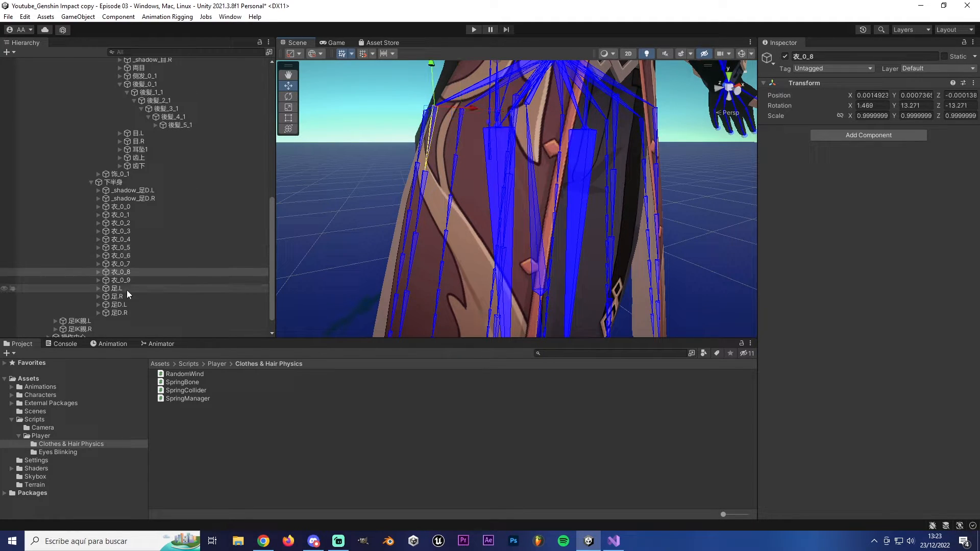
{"action": "left_click", "coordinate": [133, 274]}
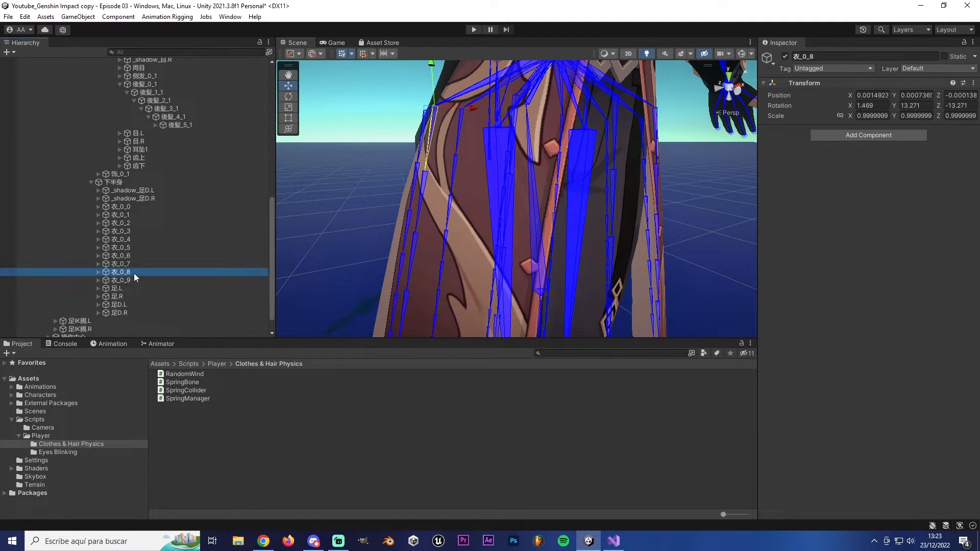
Expand the 衣_0_8 chain down to 衣_4_8, select the child bone 衣_1_8 and highlight its name prefix.
{"action": "left_click", "coordinate": [98, 272]}
{"action": "left_click", "coordinate": [104, 280]}
{"action": "left_click", "coordinate": [112, 289]}
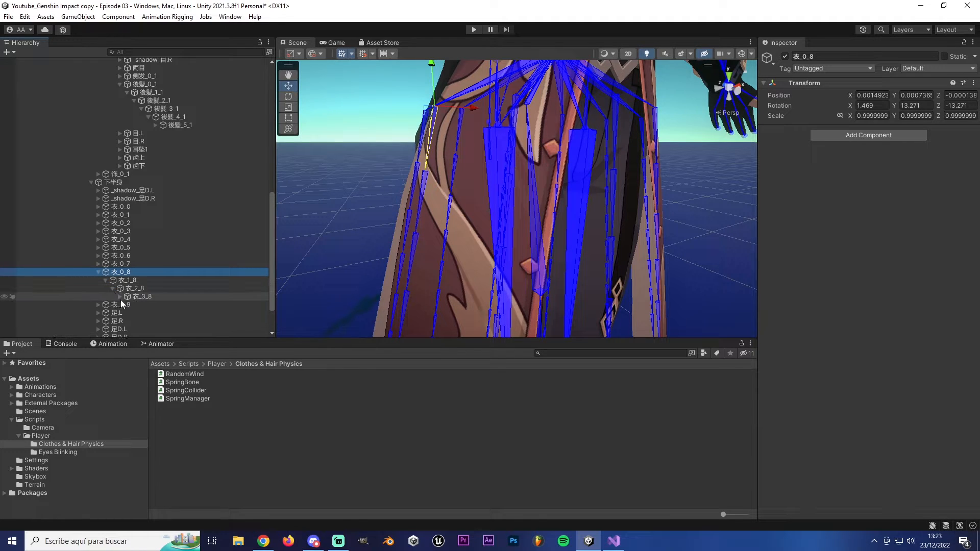
{"action": "left_click", "coordinate": [118, 296]}
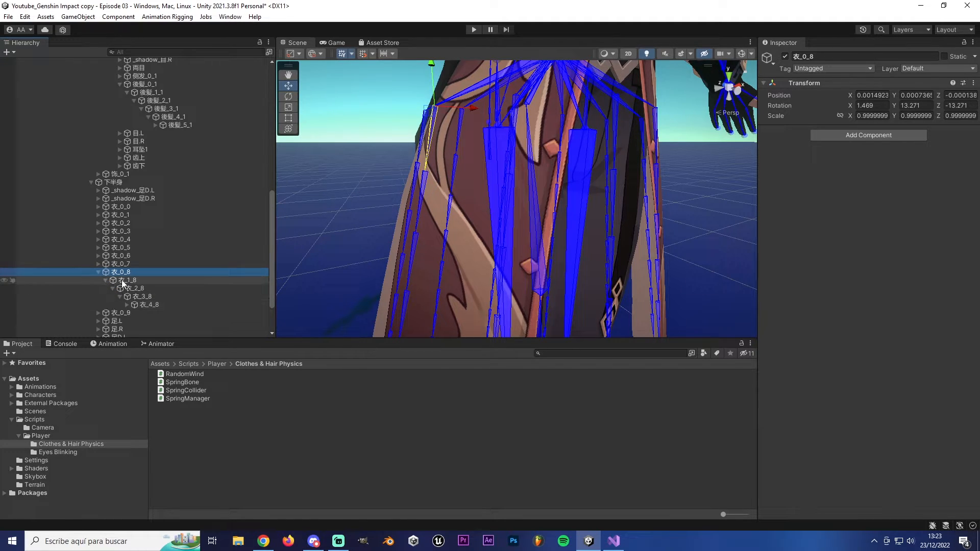
{"action": "key", "text": "Down"}
{"action": "key", "text": "Down"}
{"action": "key", "text": "Up"}
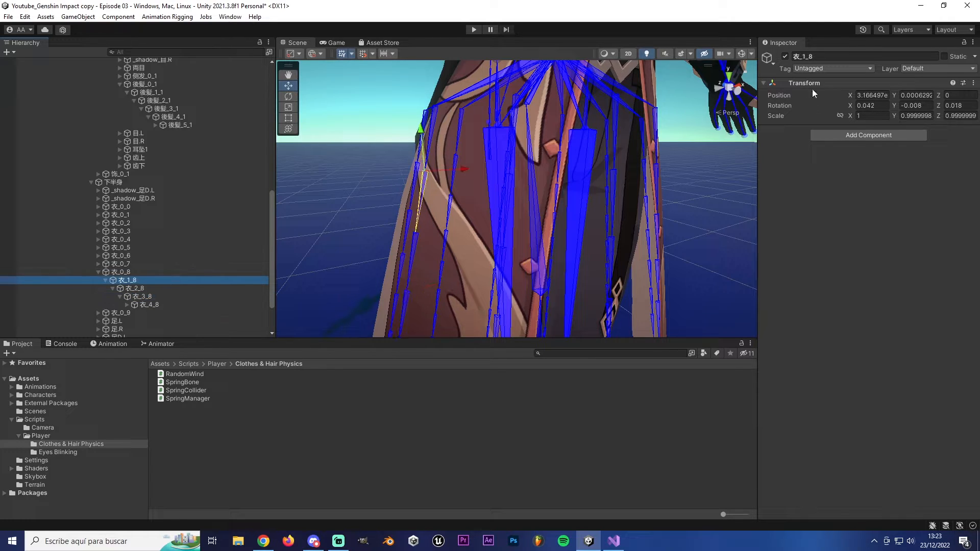
{"action": "left_click", "coordinate": [803, 58]}
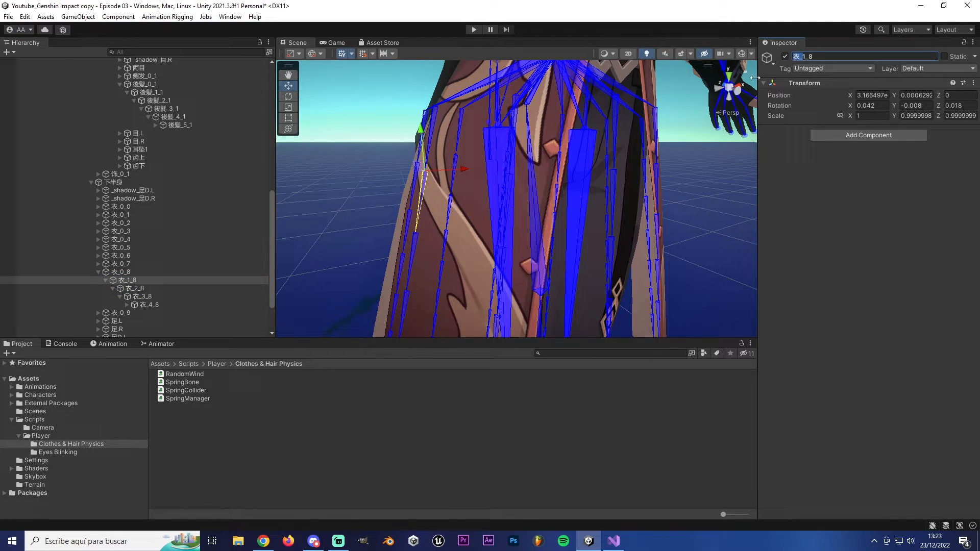
Collapse the 衣_0_8 chain and go through the coat root bones one by one to examine their positions on the coat.
{"action": "left_click", "coordinate": [98, 272]}
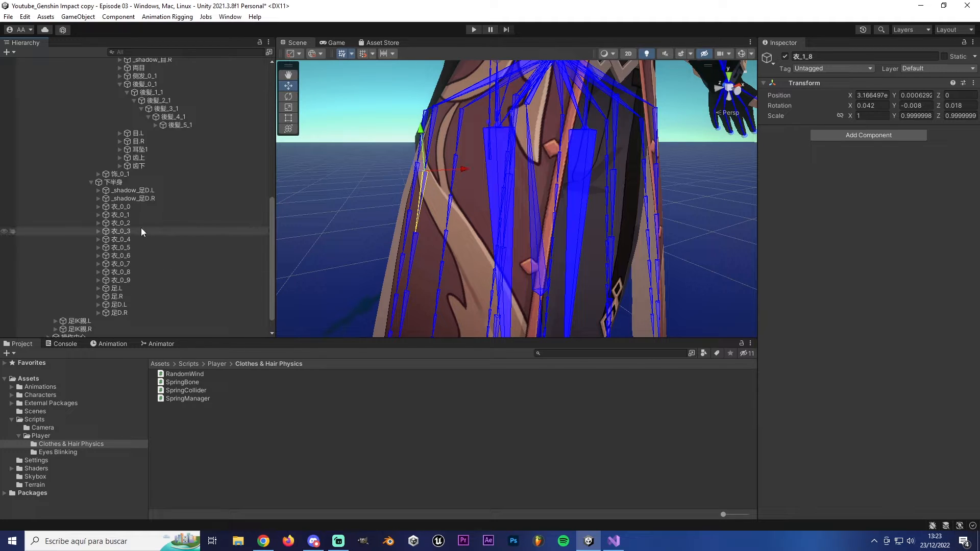
{"action": "left_click", "coordinate": [124, 206]}
{"action": "left_click", "coordinate": [125, 215]}
{"action": "left_click", "coordinate": [127, 223]}
{"action": "left_click", "coordinate": [127, 231]}
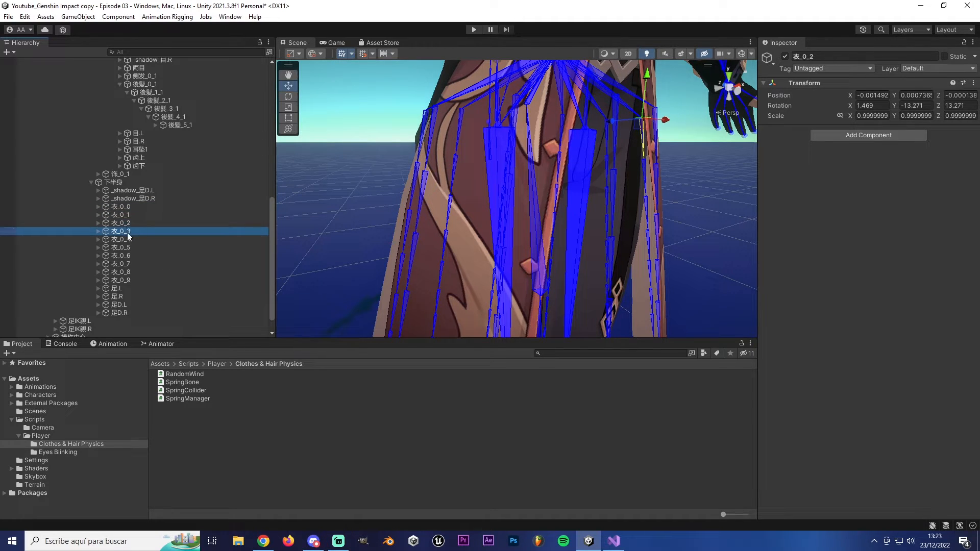
{"action": "left_click", "coordinate": [127, 239]}
{"action": "left_click", "coordinate": [127, 247]}
{"action": "left_click", "coordinate": [126, 256]}
{"action": "left_click", "coordinate": [125, 264]}
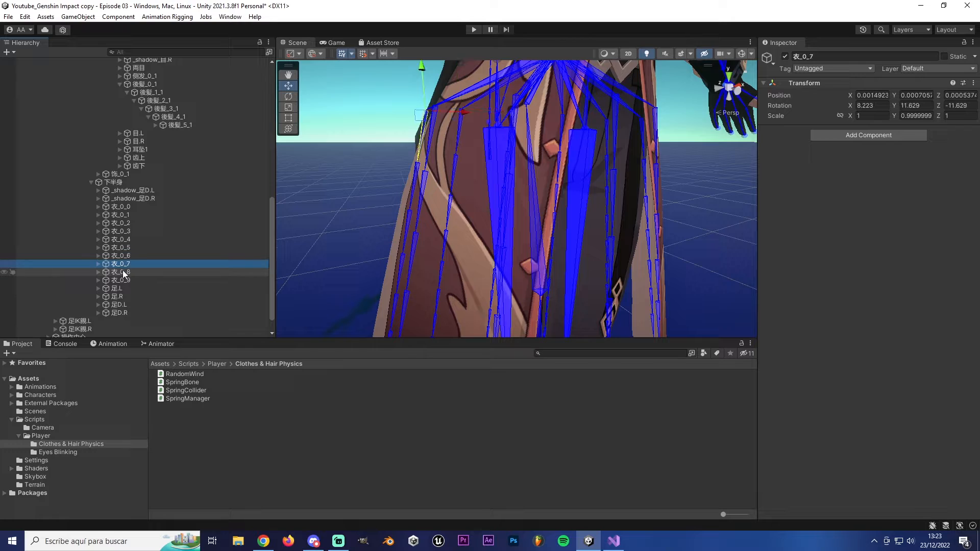
{"action": "left_click", "coordinate": [122, 272]}
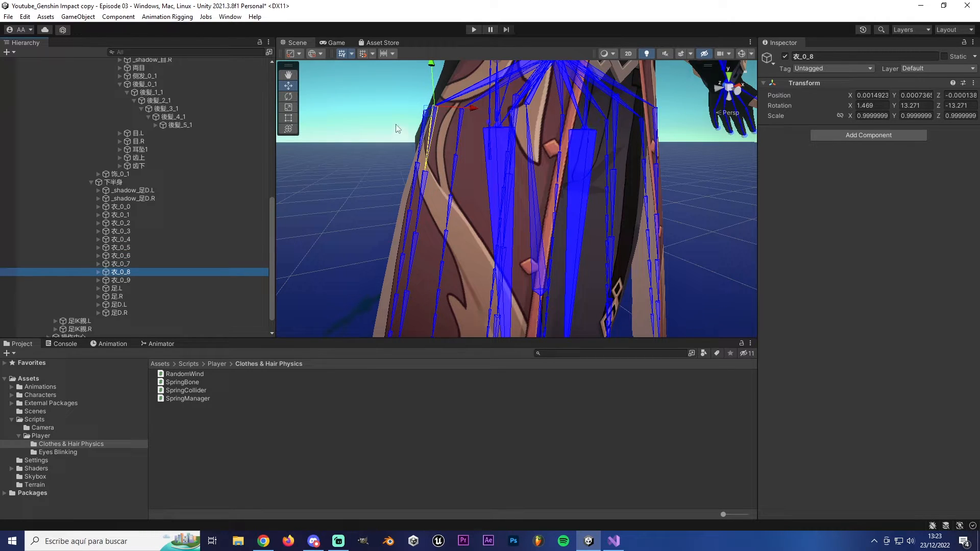
{"action": "left_click", "coordinate": [127, 248]}
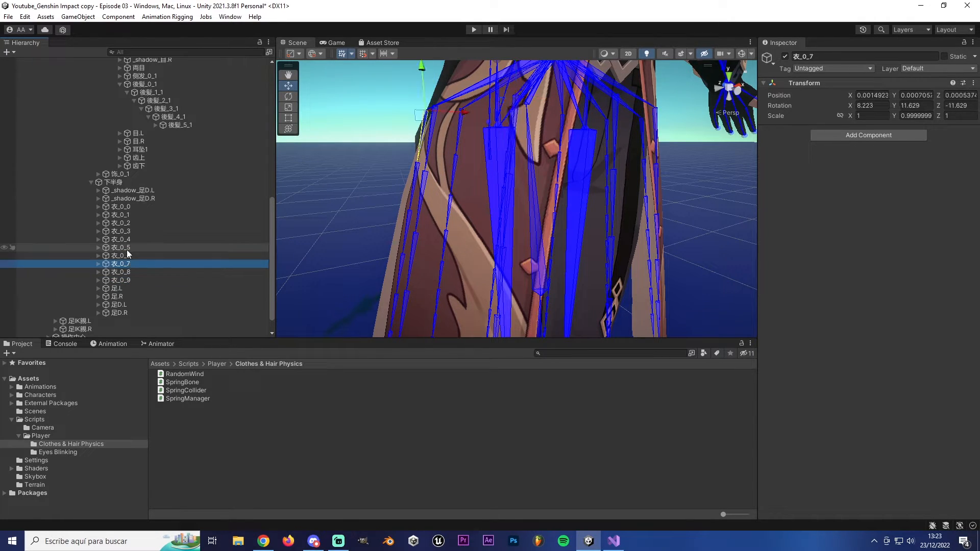
{"action": "left_click", "coordinate": [127, 231]}
{"action": "left_click", "coordinate": [129, 223]}
{"action": "left_click", "coordinate": [129, 215]}
Copy the 衣_ prefix from the coat bone 衣_0_0 into the second StartsWith condition of GetAllBones in Visual Studio.
{"action": "left_click", "coordinate": [127, 207]}
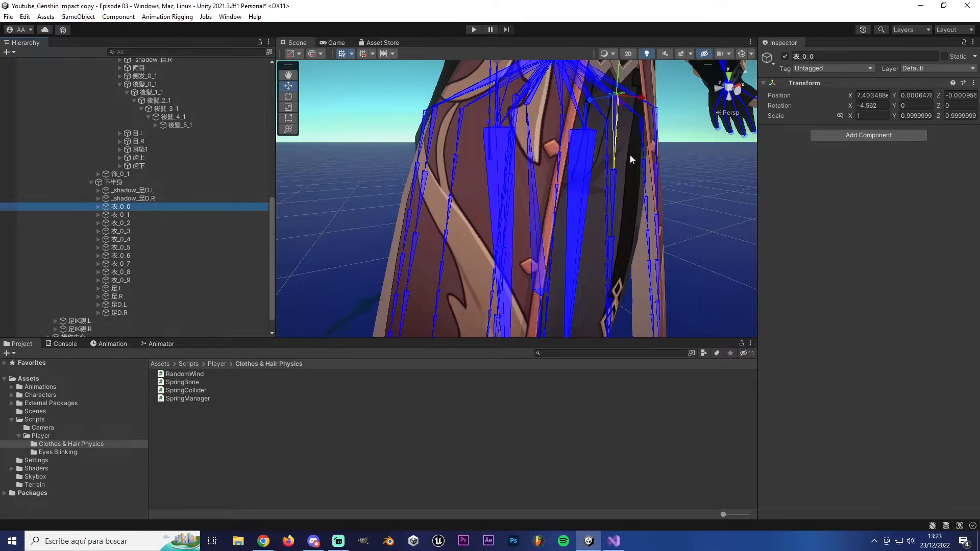
{"action": "left_click", "coordinate": [800, 58]}
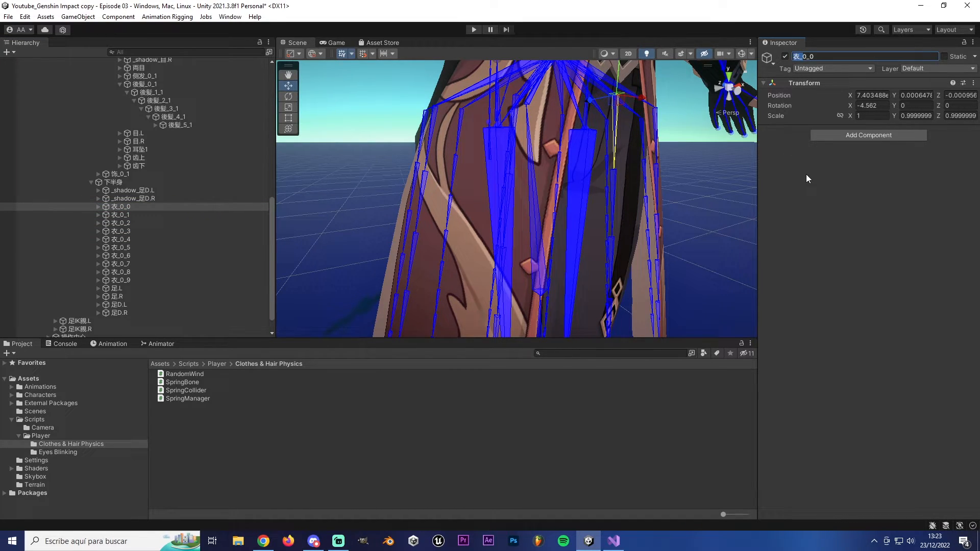
{"action": "left_click", "coordinate": [613, 541]}
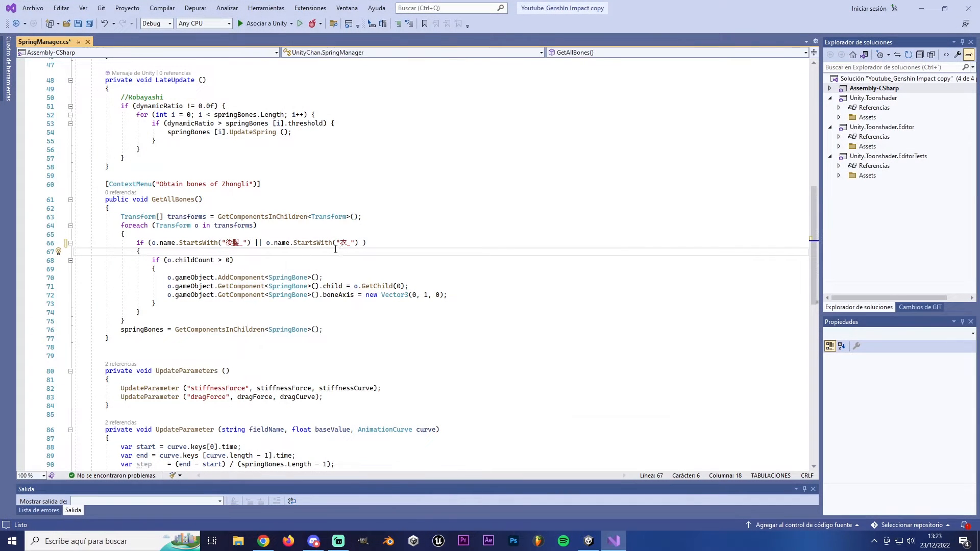
{"action": "left_click_drag", "start_coordinate": [340, 243], "coordinate": [351, 242]}
{"action": "type", "text": "衣_"}
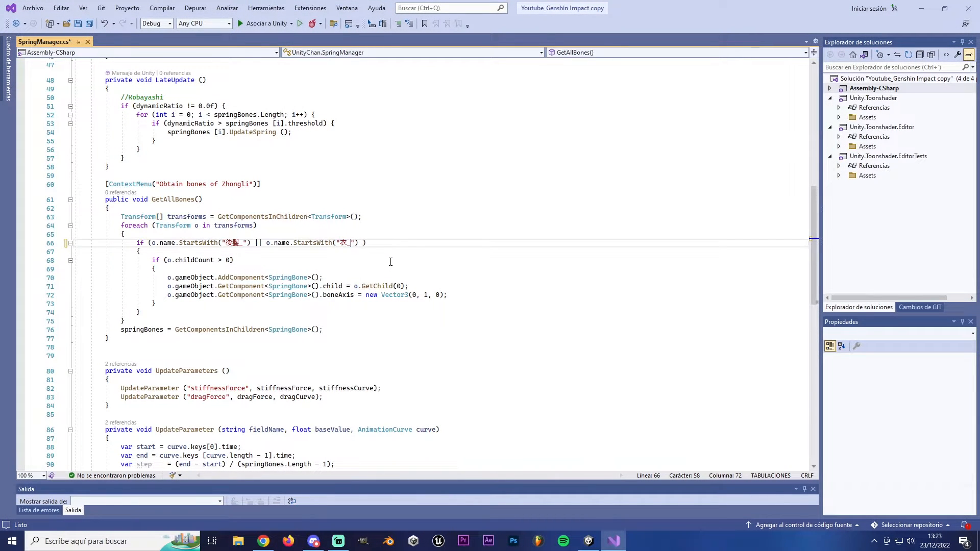
Switch back to Unity and activate the Shogun Raiden Episode 03 object so it stands beside Zhongli.
{"action": "left_click", "coordinate": [589, 541]}
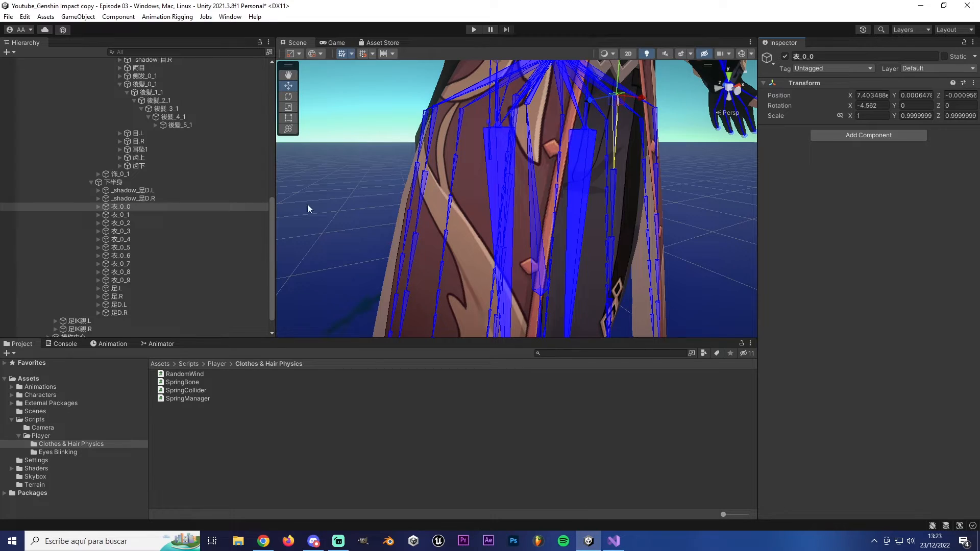
{"action": "right_click_drag", "start_coordinate": [308, 204], "coordinate": [319, 170]}
{"action": "key", "text": "s"}
{"action": "scroll", "coordinate": [158, 176], "scroll_direction": "up", "scroll_amount": 10}
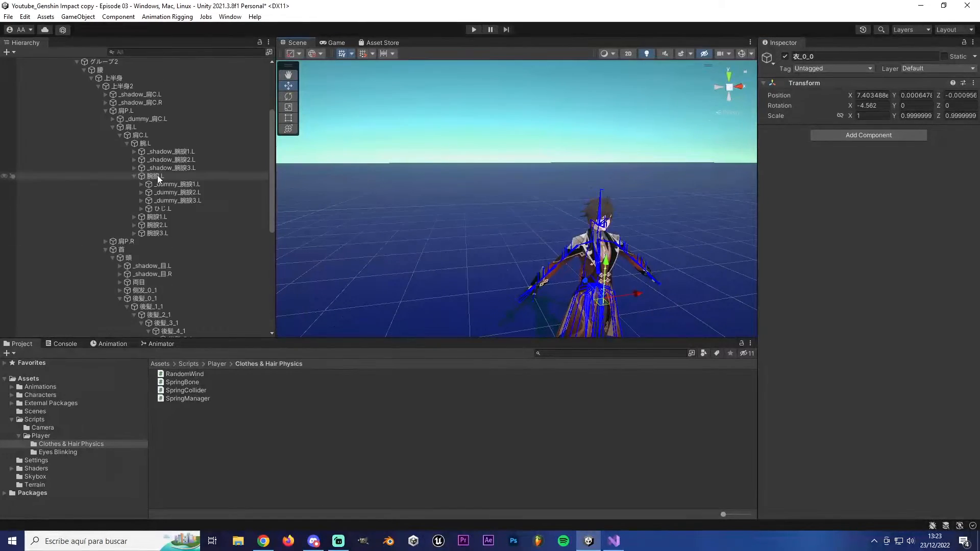
{"action": "left_click", "coordinate": [60, 86]}
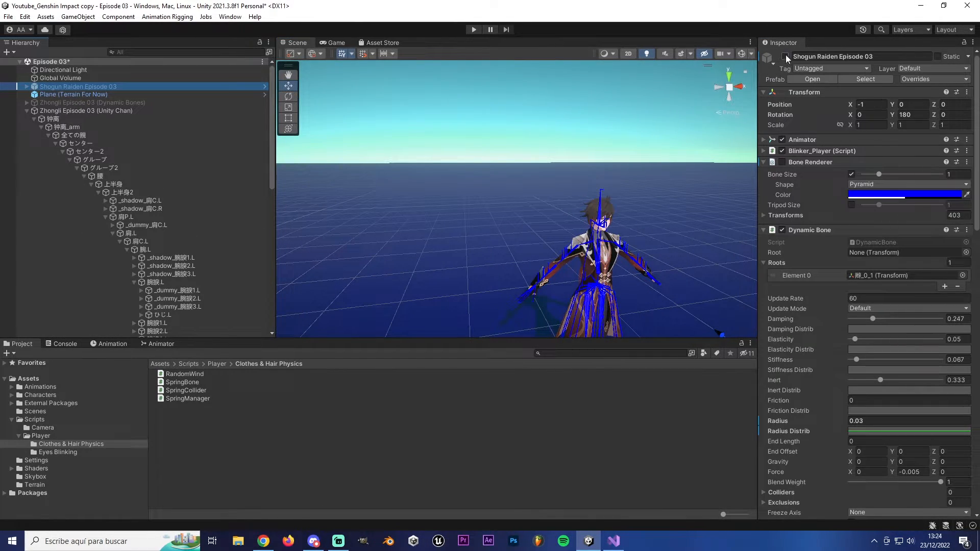
{"action": "mouse_move", "coordinate": [381, 189]}
{"action": "right_mouse_down"}
{"action": "mouse_move", "coordinate": [562, 215]}
{"action": "mouse_move", "coordinate": [379, 191]}
{"action": "right_mouse_up"}
{"action": "key", "text": "w"}
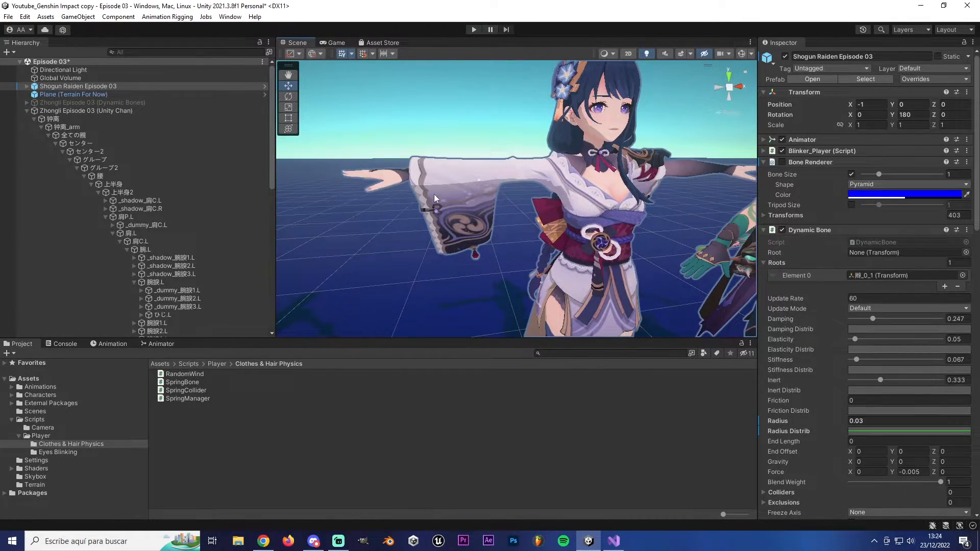
Compare Shogun Raiden's sleeve with Zhongli's arm, select Zhongli's elbow bone ひじ.L and highlight its name.
{"action": "right_click_drag", "start_coordinate": [506, 215], "coordinate": [492, 216]}
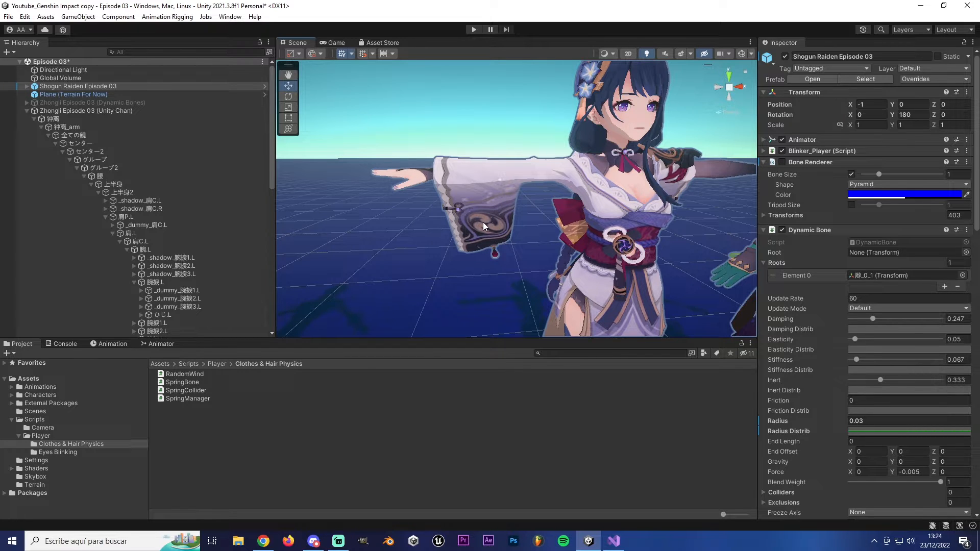
{"action": "key", "text": "a"}
{"action": "right_click_drag", "start_coordinate": [534, 193], "coordinate": [468, 172]}
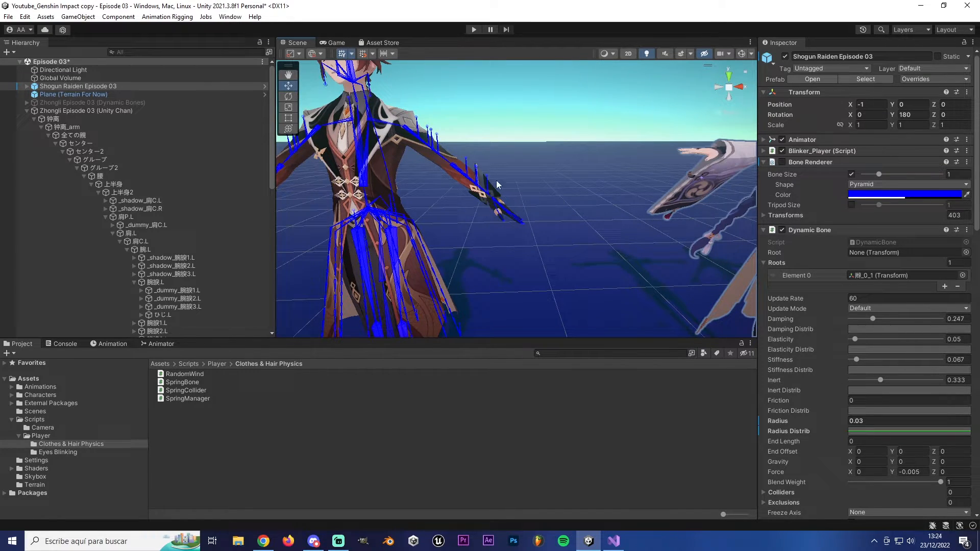
{"action": "left_click", "coordinate": [457, 171]}
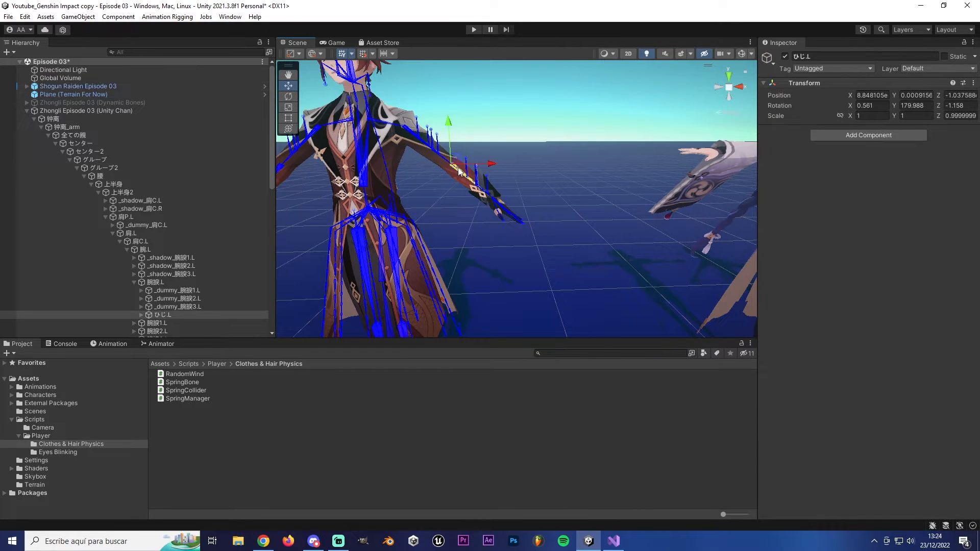
{"action": "scroll", "coordinate": [249, 279], "scroll_direction": "down", "scroll_amount": 2}
{"action": "scroll", "coordinate": [249, 274], "scroll_direction": "down", "scroll_amount": 2}
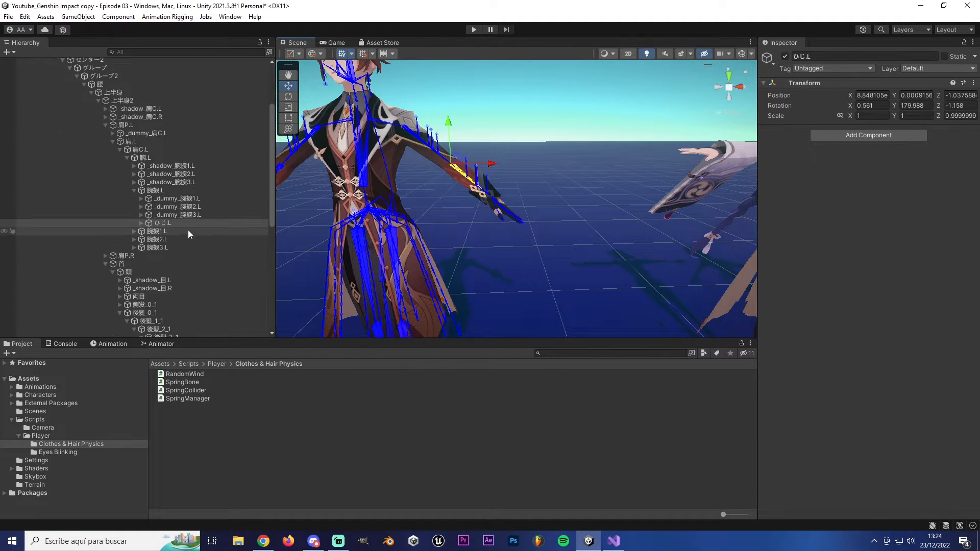
{"action": "left_click", "coordinate": [806, 57]}
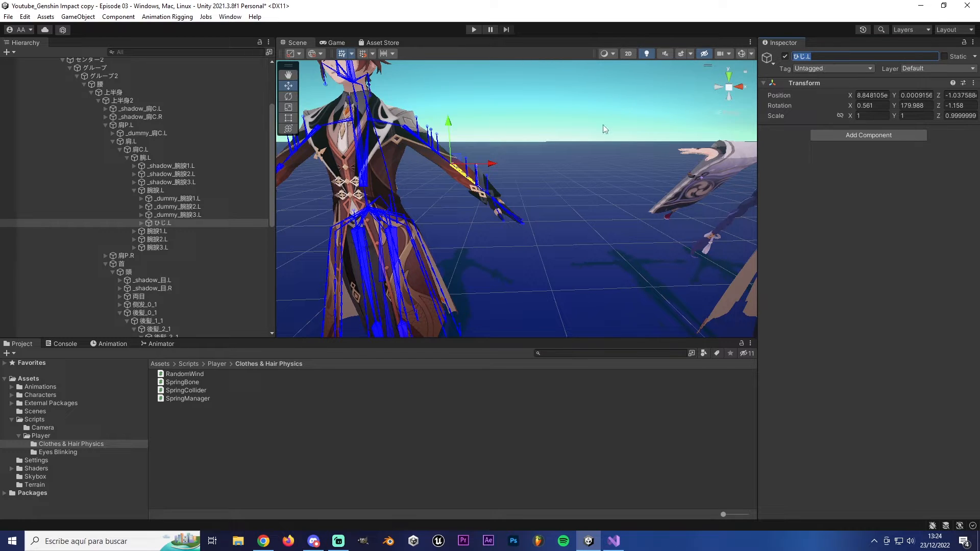
Copy the name ひじ.L of Zhongli's elbow bone and paste it inside the if condition of GetAllBones in Visual Studio.
{"action": "left_click", "coordinate": [162, 223]}
{"action": "left_click", "coordinate": [141, 223]}
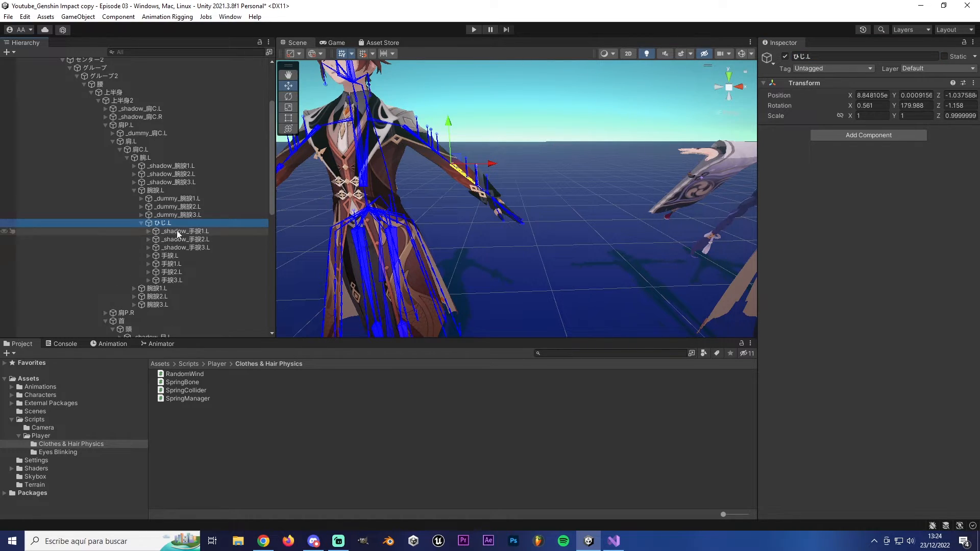
{"action": "left_click", "coordinate": [140, 223]}
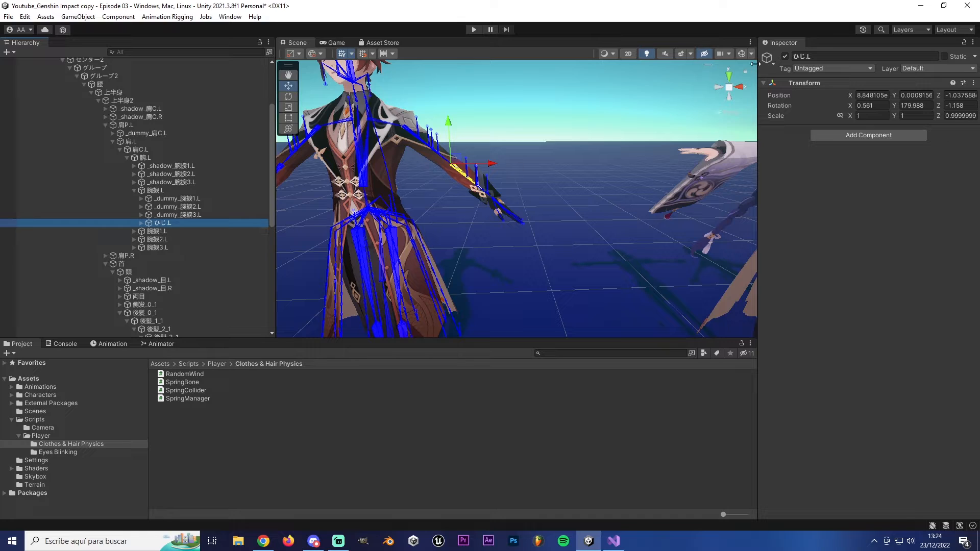
{"action": "left_click", "coordinate": [796, 56]}
{"action": "key", "text": "ctrl+c"}
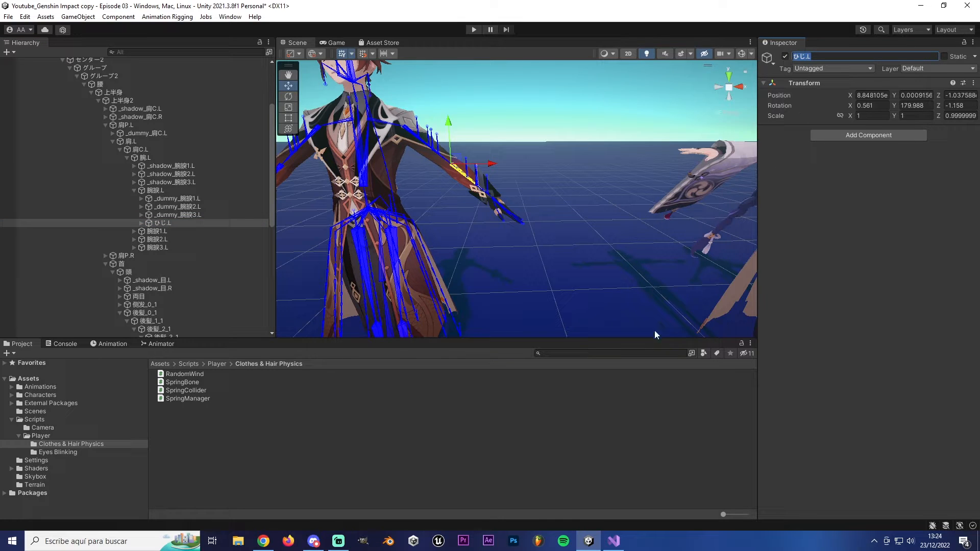
{"action": "left_click", "coordinate": [613, 541]}
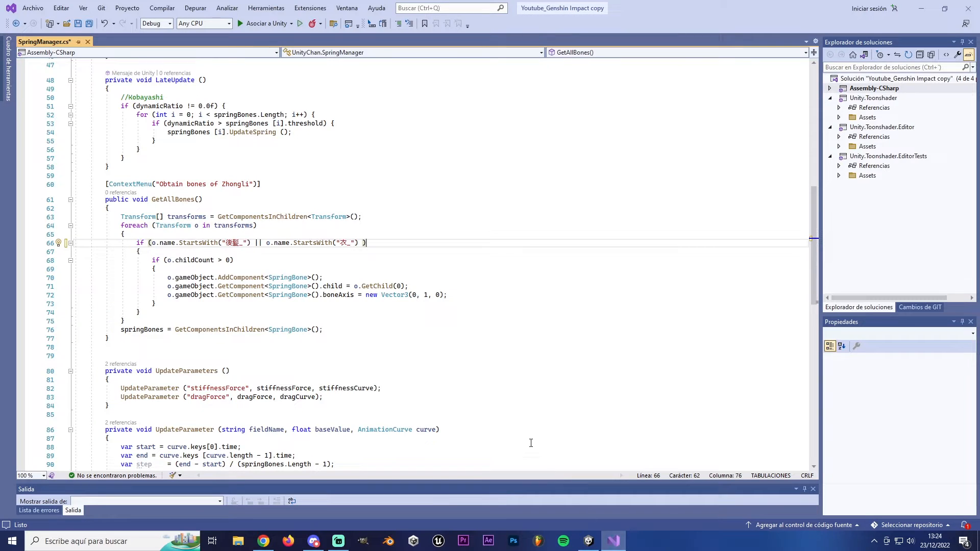
{"action": "key", "text": "ctrl+v"}
{"action": "left_click", "coordinate": [363, 244]}
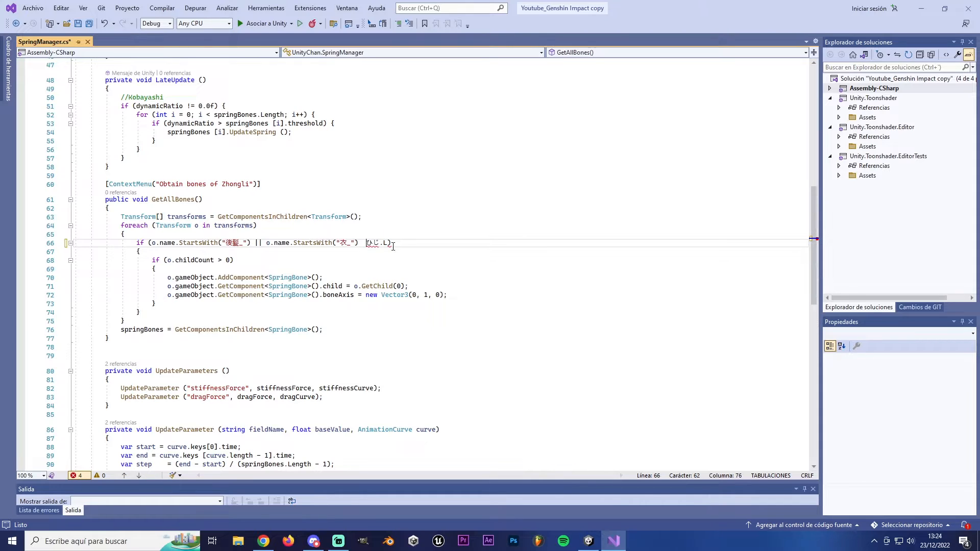
Duplicate the || o.name.StartsWith("衣_") check as a third condition and delete the loose ひじ.L text after it.
{"action": "left_click_drag", "start_coordinate": [396, 244], "coordinate": [255, 243]}
{"action": "key", "text": "ctrl+c"}
{"action": "left_click", "coordinate": [367, 243]}
{"action": "key", "text": "ctrl+v"}
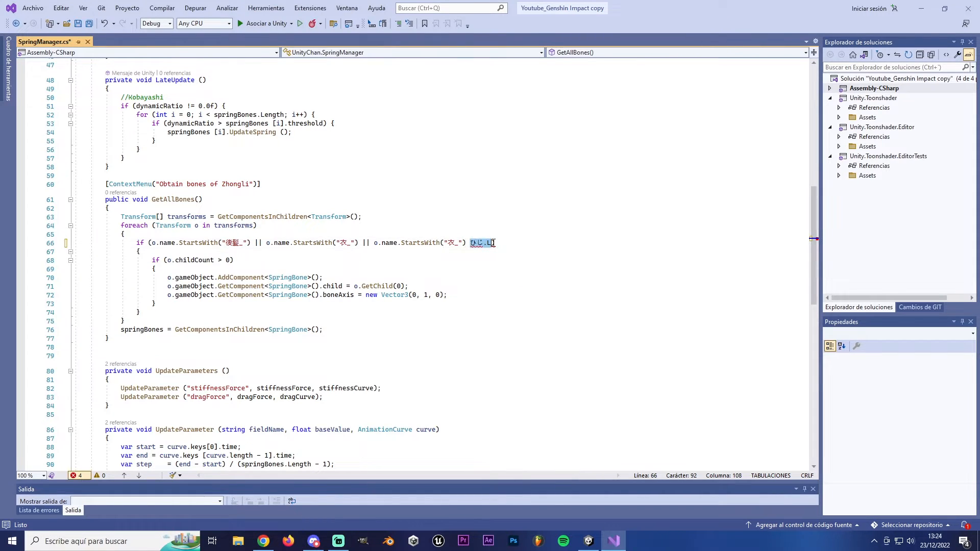
{"action": "key", "text": "Delete"}
{"action": "key", "text": "Delete"}
{"action": "key", "text": "Delete"}
{"action": "key", "text": "Delete"}
Replace the 衣_ prefix in the third StartsWith condition with "ひじ.L" and close its quotation marks.
{"action": "left_click_drag", "start_coordinate": [461, 244], "coordinate": [448, 243]}
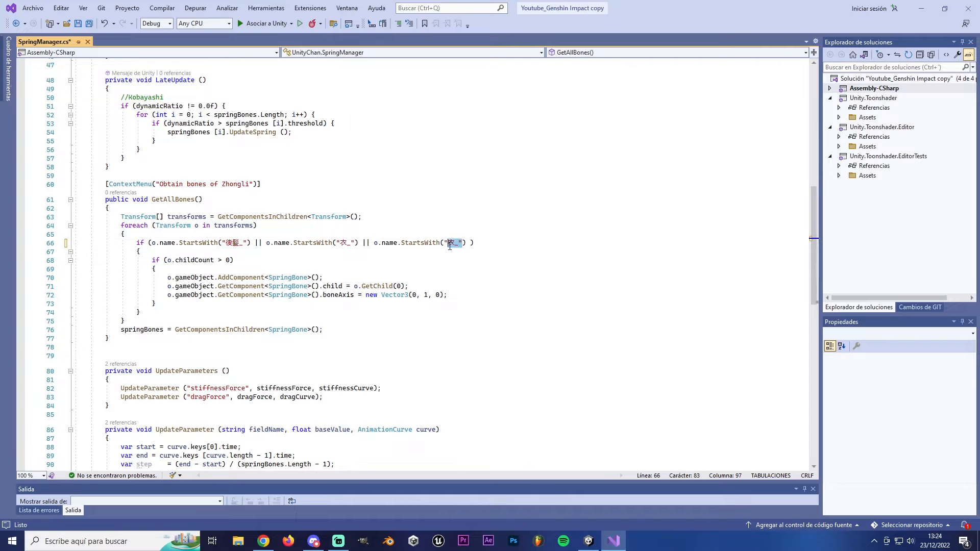
{"action": "key", "text": "ctrl+v"}
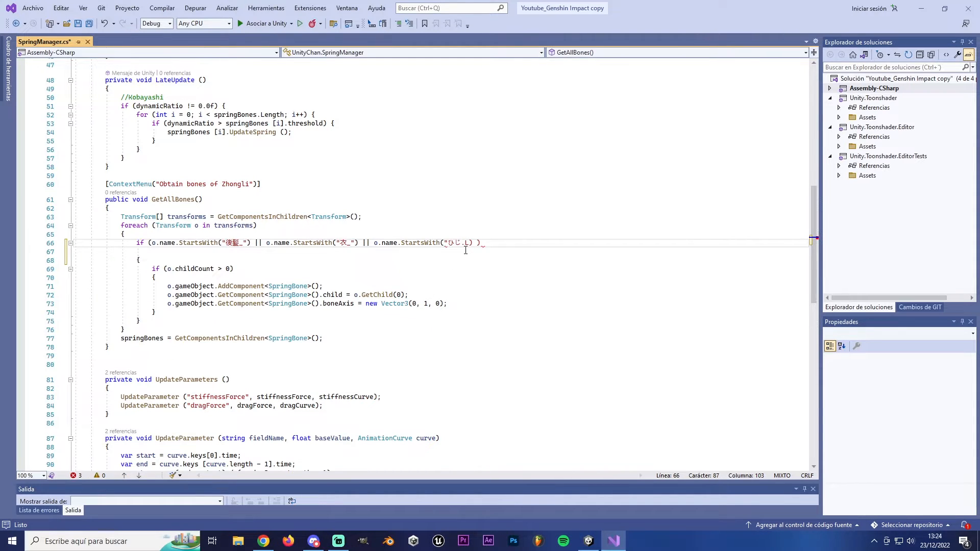
{"action": "key", "text": "Left"}
{"action": "key", "text": "Left"}
{"action": "key", "text": "Left"}
{"action": "key", "text": "Left"}
{"action": "key", "text": "Right"}
{"action": "key", "text": "Right"}
{"action": "key", "text": "Right"}
{"action": "key", "text": "Right"}
{"action": "key", "text": "Right"}
{"action": "type", "text": "\""}
{"action": "left_click", "coordinate": [447, 243]}
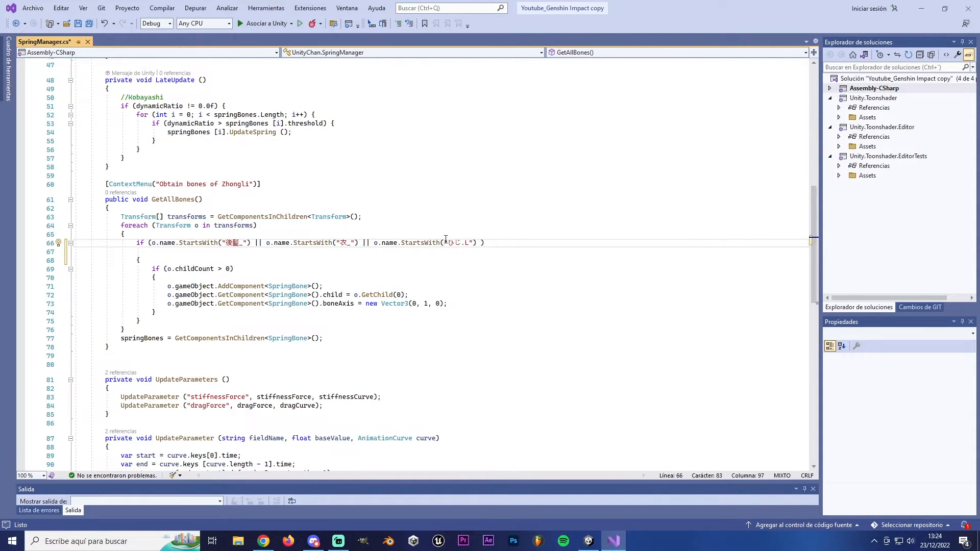
Remove the third StartsWith condition so only the 後髪_ and 衣_ checks remain, and save the SpringManager script.
{"action": "left_click_drag", "start_coordinate": [481, 243], "coordinate": [374, 242]}
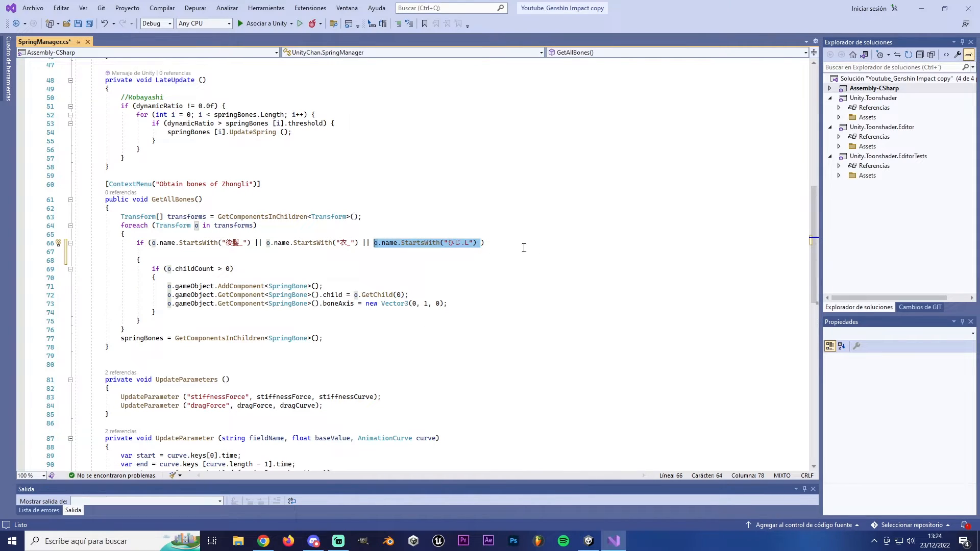
{"action": "key", "text": "BackSpace"}
{"action": "key", "text": "BackSpace"}
{"action": "key", "text": "BackSpace"}
{"action": "key", "text": "BackSpace"}
{"action": "key", "text": "BackSpace"}
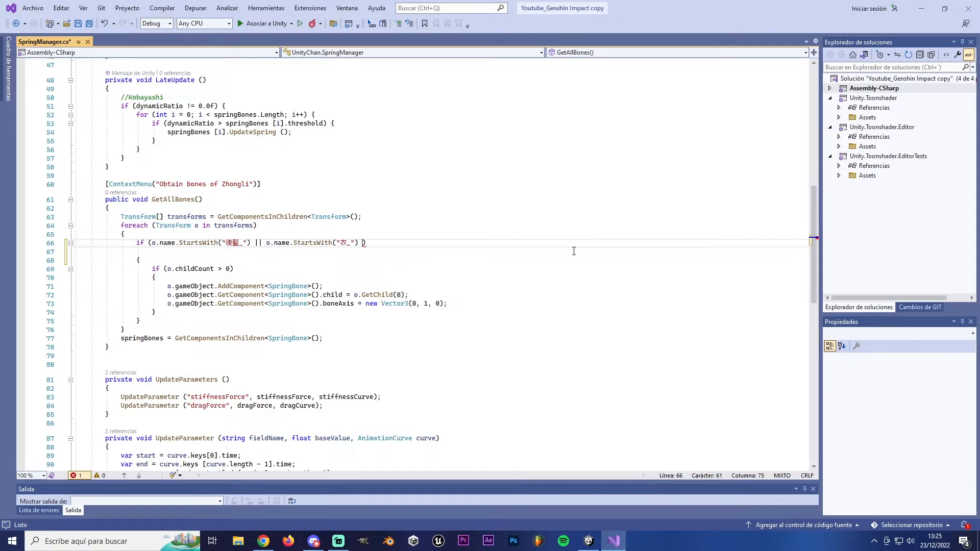
{"action": "key", "text": "ctrl+s"}
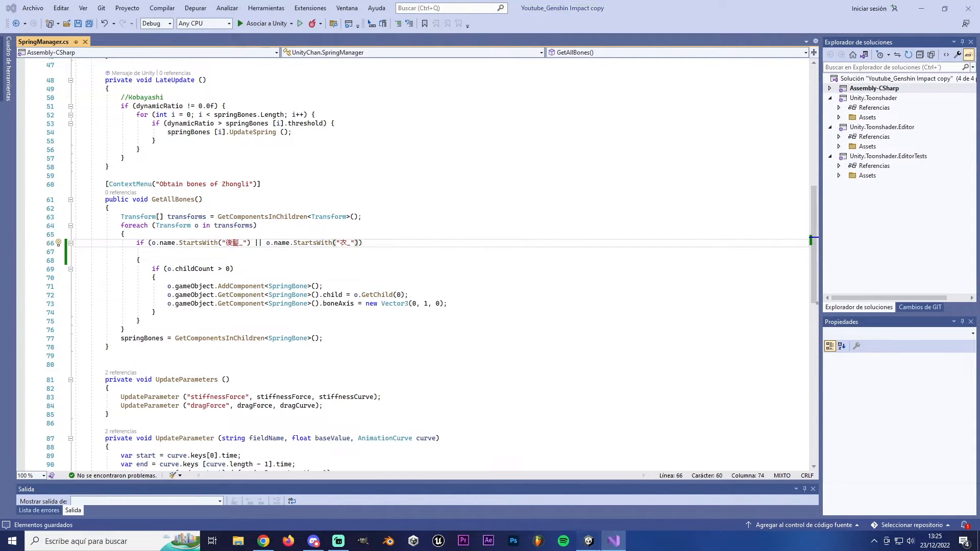
Switch back to Unity, collapse Zhongli's bone hierarchy and deactivate the Shogun Raiden Episode 03 object.
{"action": "left_click", "coordinate": [589, 541]}
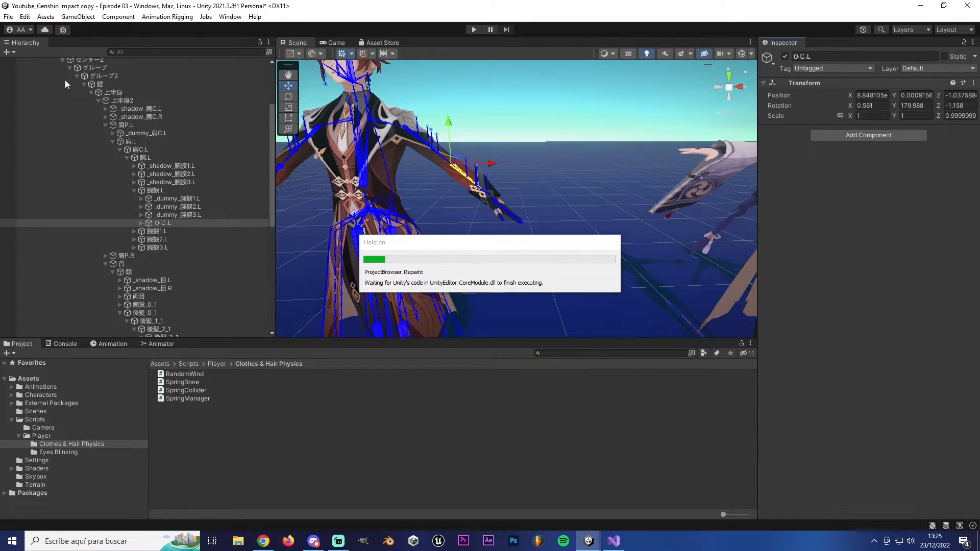
{"action": "scroll", "coordinate": [66, 112], "scroll_direction": "up", "scroll_amount": 4}
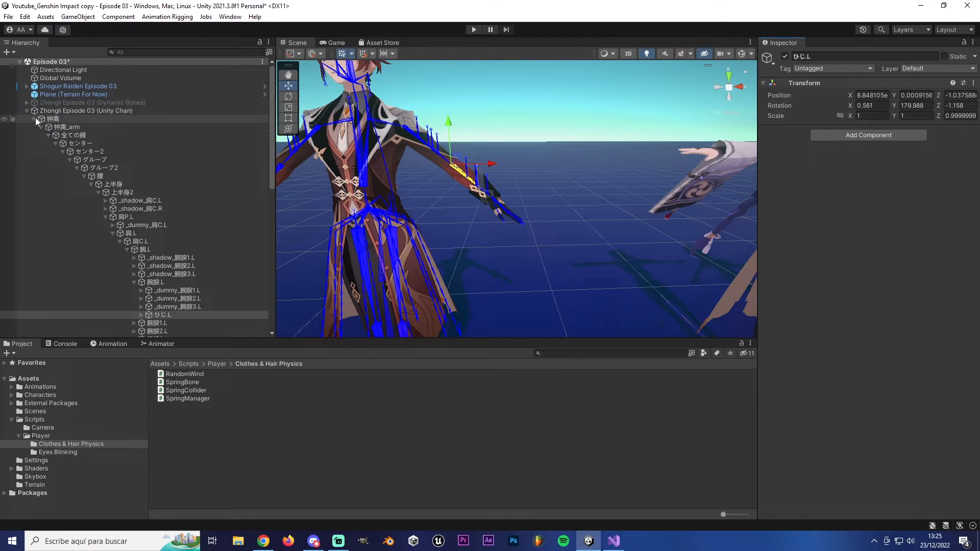
{"action": "left_click", "coordinate": [34, 119]}
{"action": "left_click", "coordinate": [26, 111]}
{"action": "left_click", "coordinate": [66, 112]}
{"action": "left_click", "coordinate": [120, 87]}
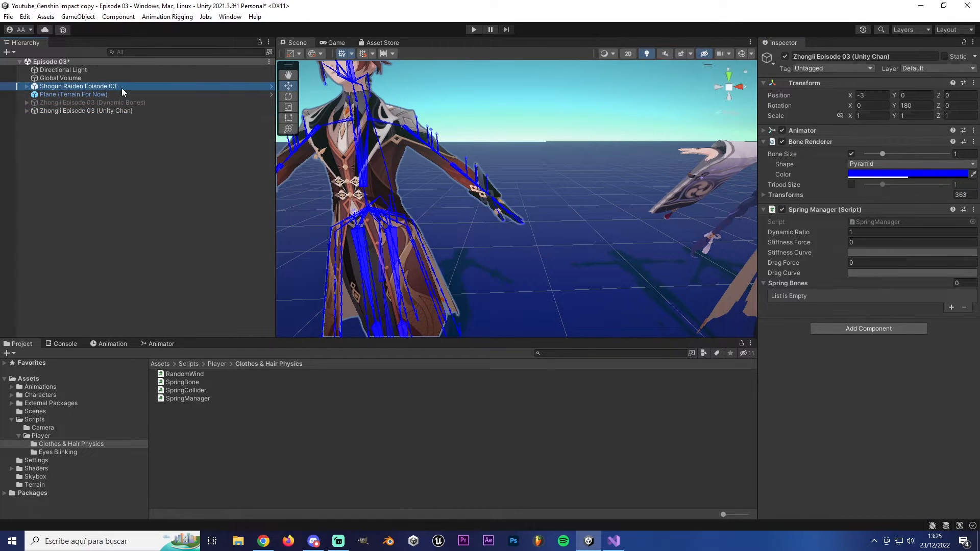
{"action": "left_click", "coordinate": [787, 60]}
{"action": "left_click", "coordinate": [150, 105]}
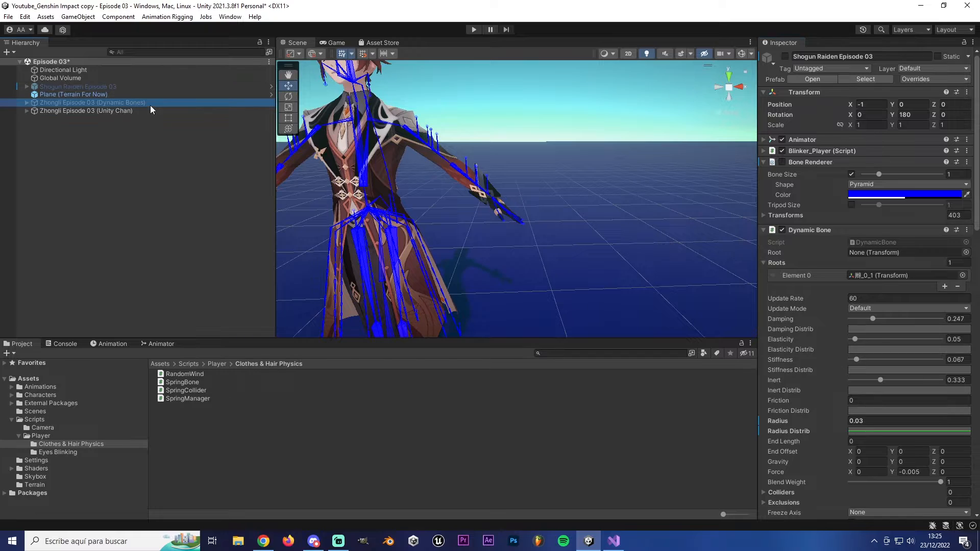
Select Zhongli Episode 03 (Unity Chan) and run Obtain bones of Zhongli on its Spring Manager component.
{"action": "left_click", "coordinate": [149, 111]}
{"action": "left_click_drag", "start_coordinate": [605, 197], "coordinate": [653, 187], "text": "alt"}
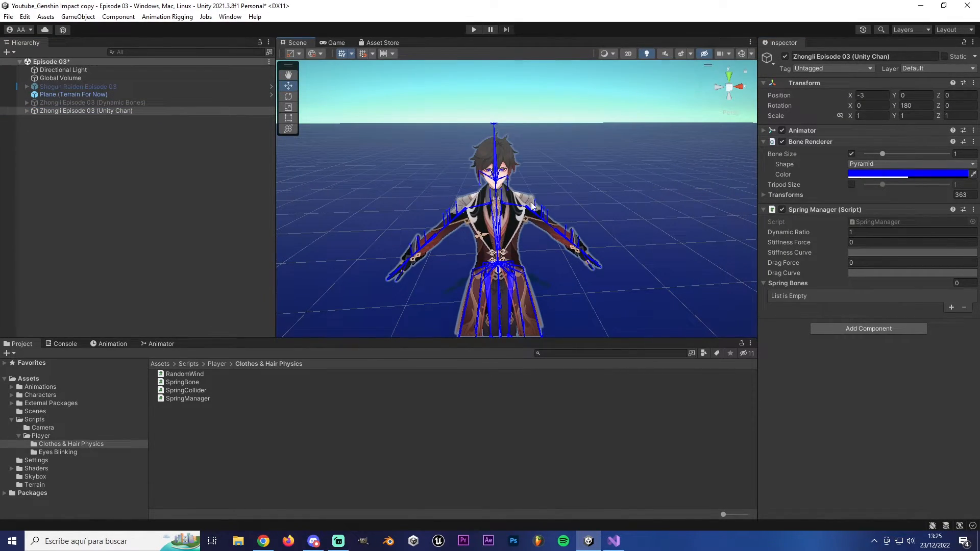
{"action": "left_click", "coordinate": [974, 210]}
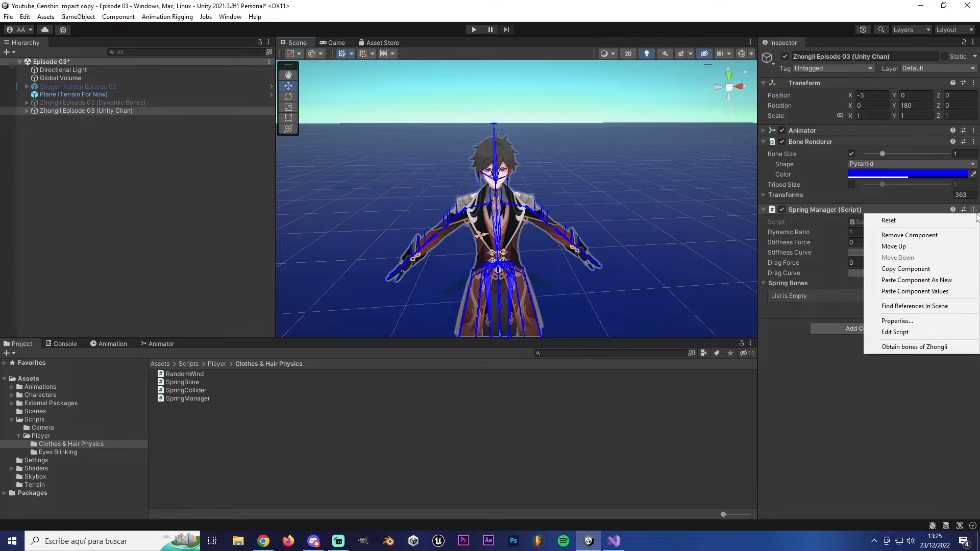
{"action": "left_click", "coordinate": [917, 347]}
Look through the Spring Manager's Spring Bones list, locate the 衣_7_8 bone in the hierarchy, and collapse the list.
{"action": "scroll", "coordinate": [796, 308], "scroll_direction": "down", "scroll_amount": 2}
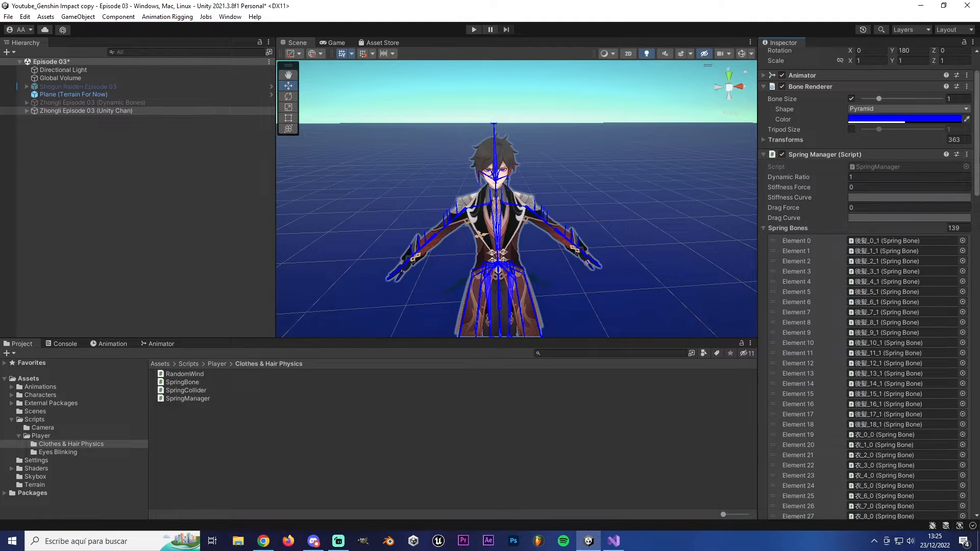
{"action": "scroll", "coordinate": [897, 215], "scroll_direction": "down", "scroll_amount": 2}
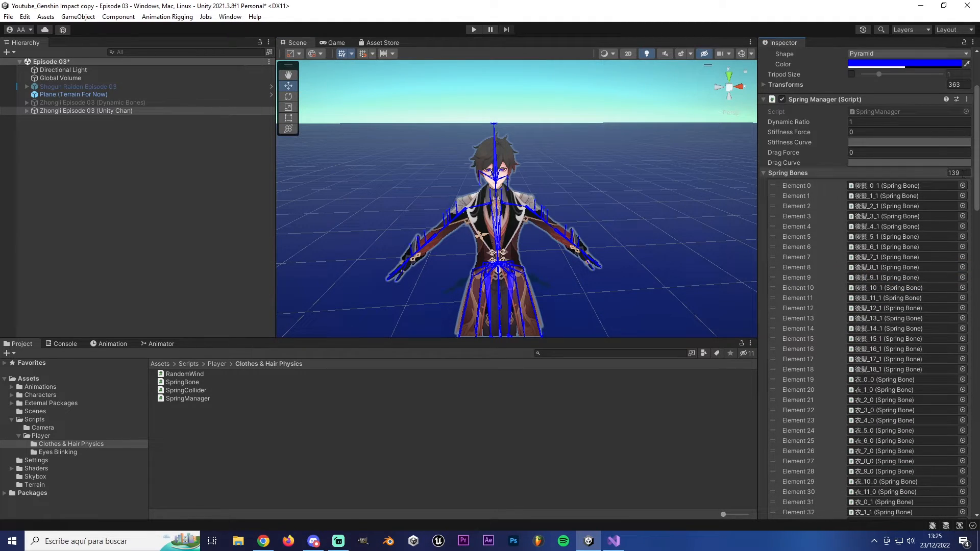
{"action": "scroll", "coordinate": [797, 253], "scroll_direction": "down", "scroll_amount": 20}
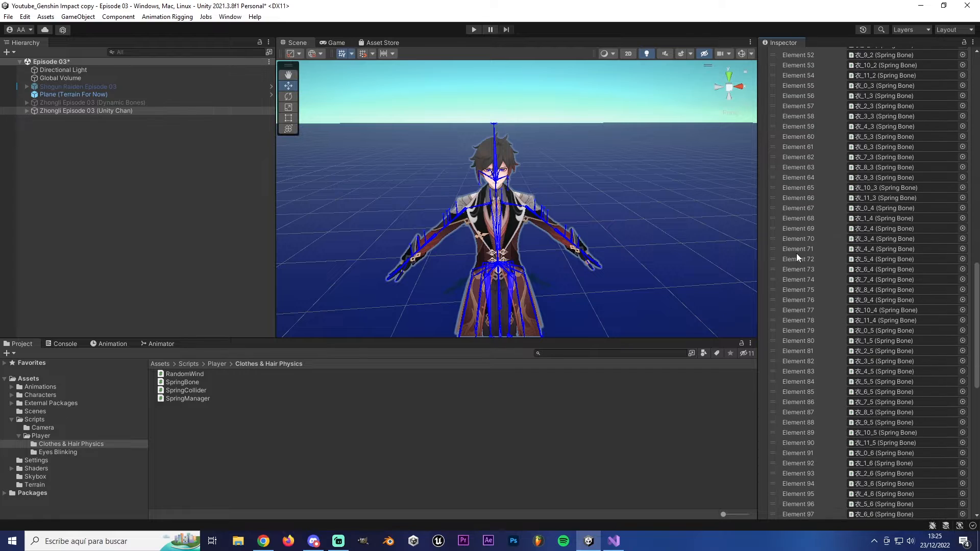
{"action": "scroll", "coordinate": [796, 253], "scroll_direction": "down", "scroll_amount": 8}
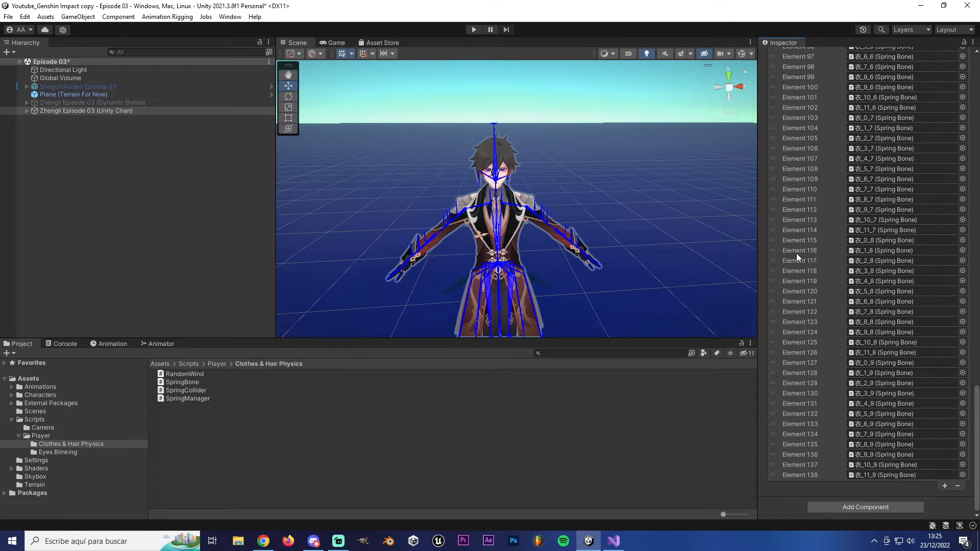
{"action": "left_click", "coordinate": [867, 312]}
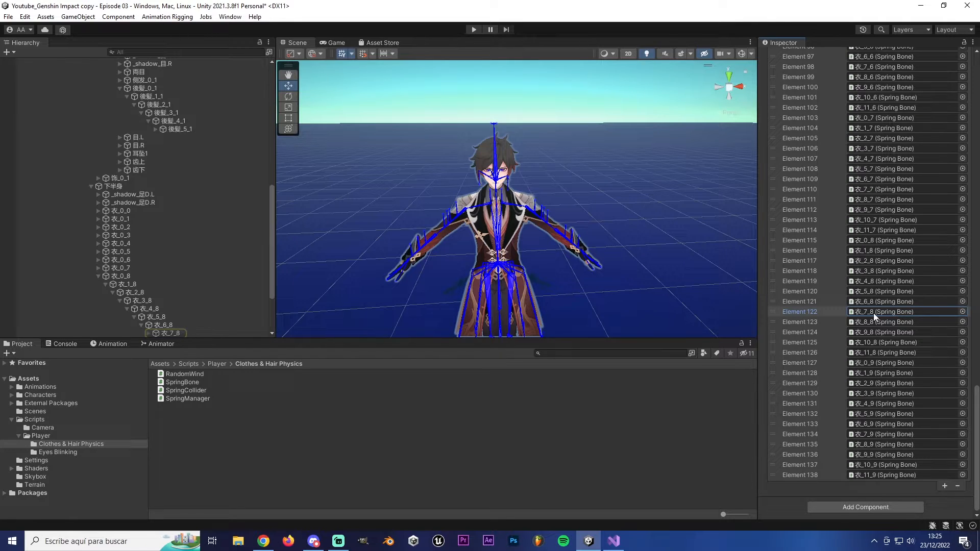
{"action": "scroll", "coordinate": [825, 306], "scroll_direction": "up", "scroll_amount": 20}
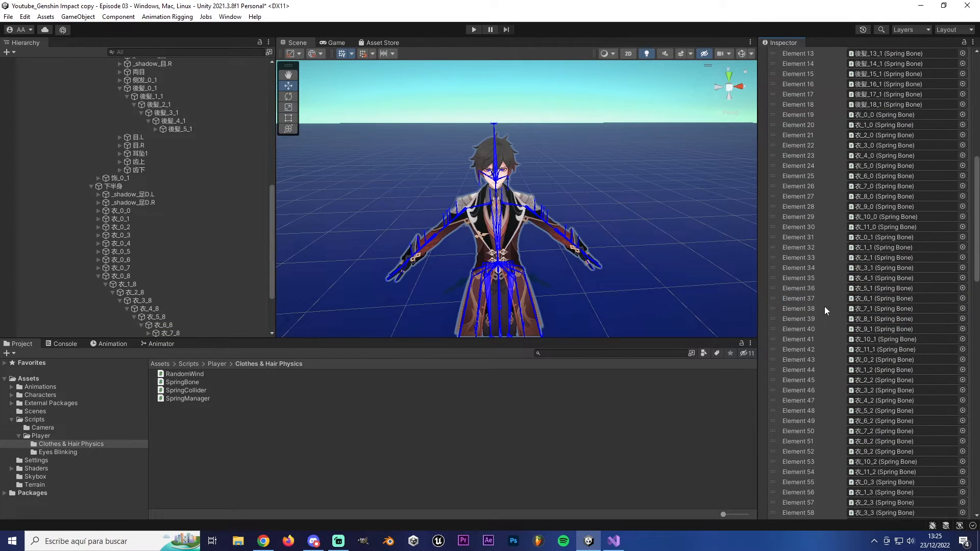
{"action": "left_click", "coordinate": [765, 283]}
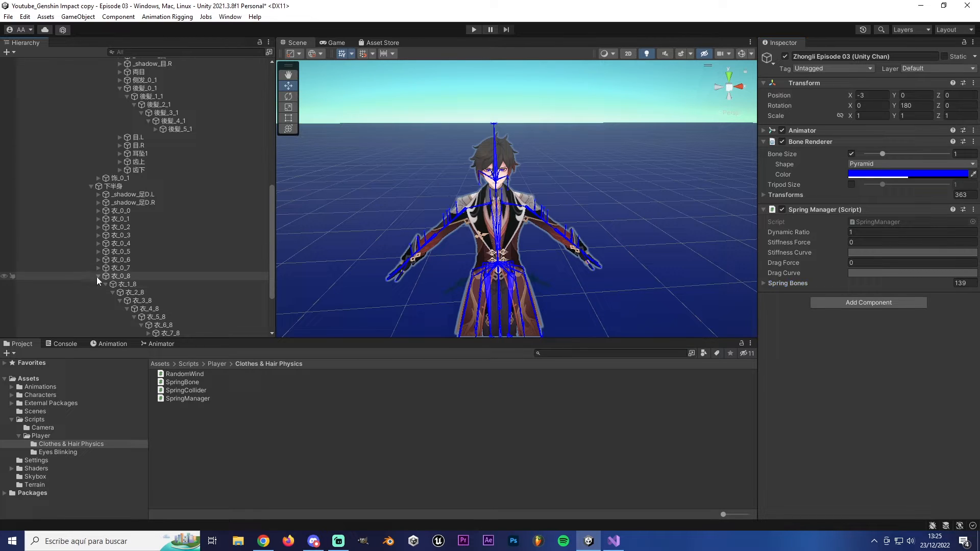
Collapse Zhongli's bone hierarchy and reselect the Zhongli Episode 03 (Unity Chan) object.
{"action": "scroll", "coordinate": [97, 279], "scroll_direction": "up", "scroll_amount": 10}
{"action": "scroll", "coordinate": [96, 276], "scroll_direction": "up", "scroll_amount": 3}
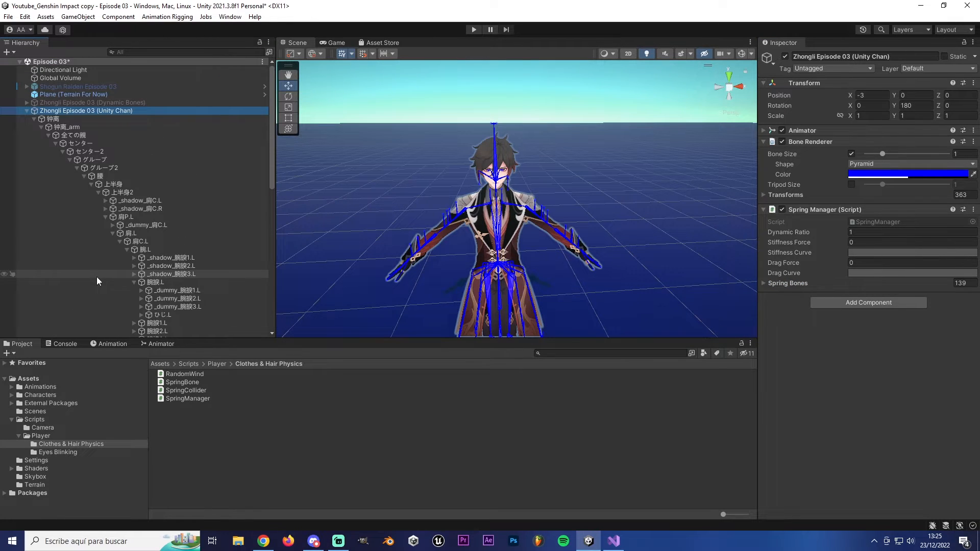
{"action": "left_click", "coordinate": [26, 110]}
{"action": "left_click", "coordinate": [353, 440]}
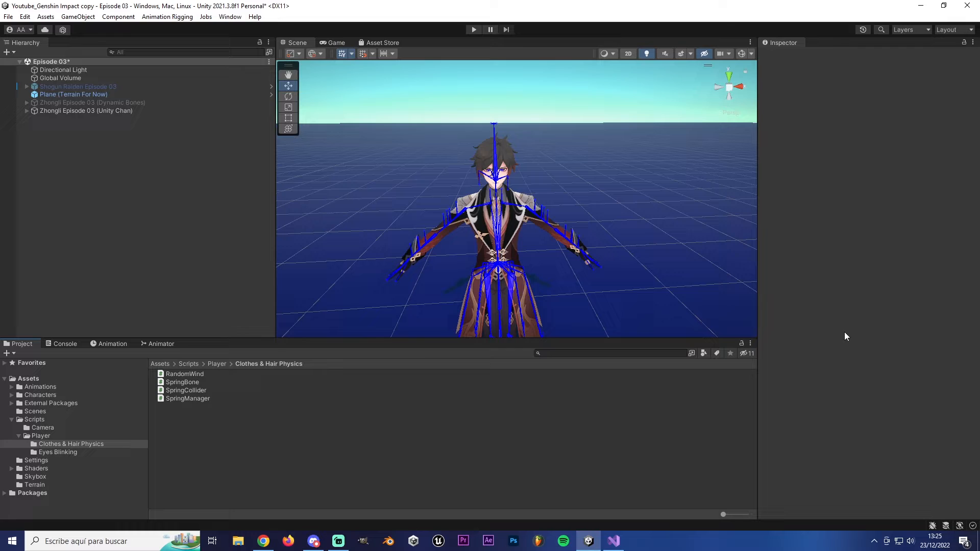
{"action": "left_click", "coordinate": [105, 103]}
{"action": "left_click", "coordinate": [104, 109]}
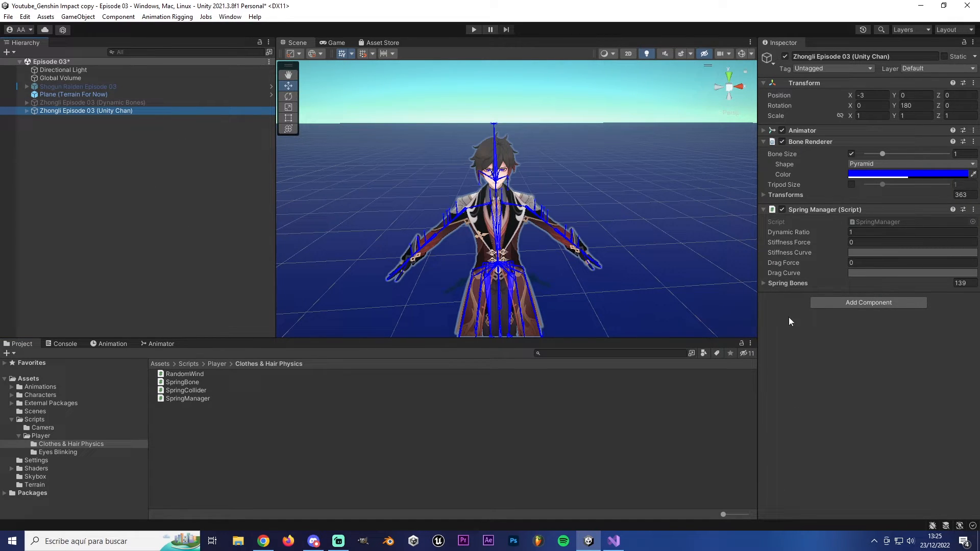
Set the Spring Manager's Dynamic Ratio to 0.4 and its Stiffness Force to 0.01.
{"action": "left_click", "coordinate": [861, 233]}
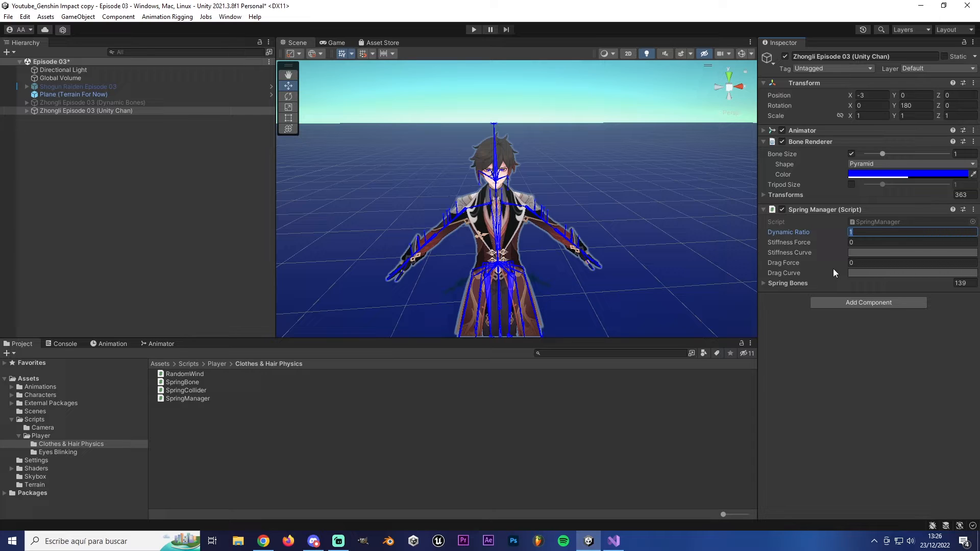
{"action": "type", "text": "0.4"}
{"action": "left_click", "coordinate": [874, 243]}
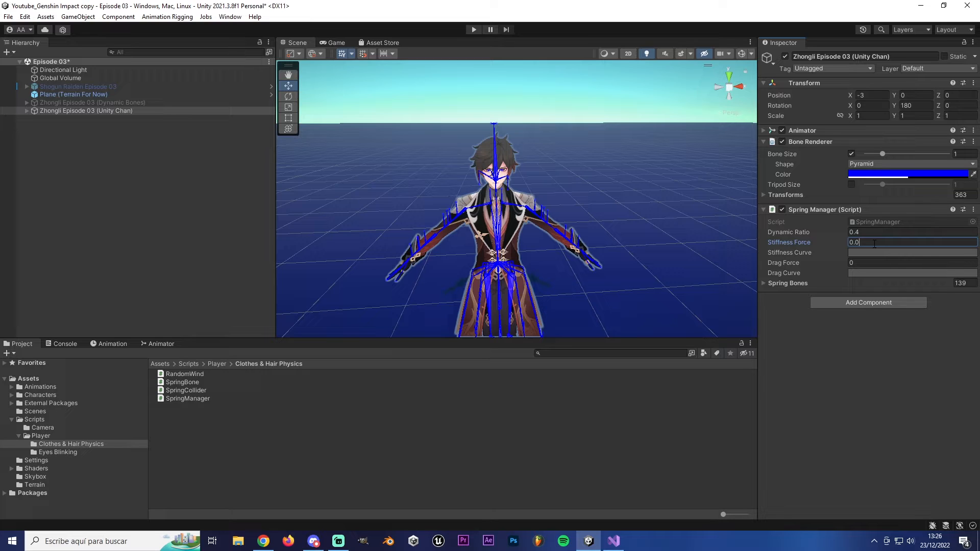
{"action": "type", "text": "0.01"}
Give the Stiffness Curve a linear preset and move its end keys so it falls from 1.0 to 0.0.
{"action": "left_click", "coordinate": [870, 255]}
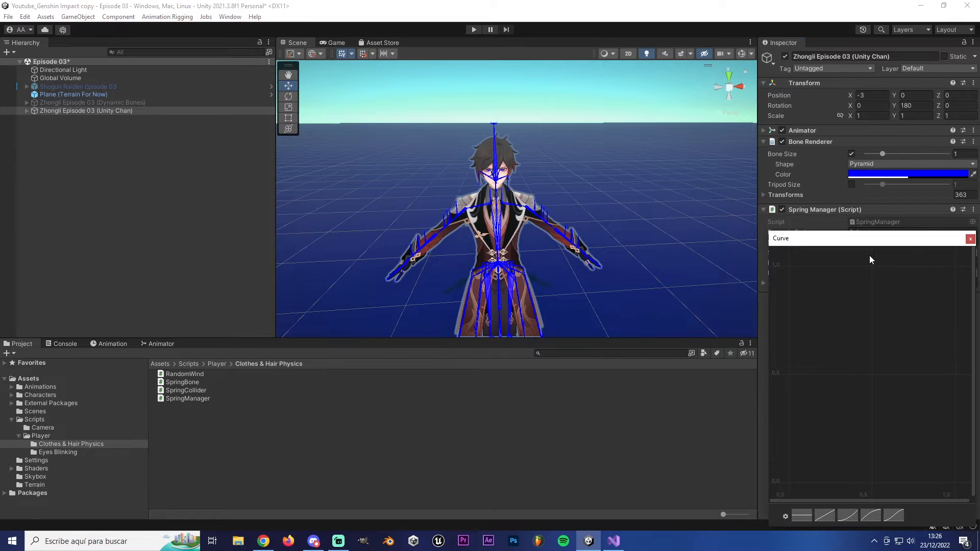
{"action": "left_click_drag", "start_coordinate": [865, 246], "coordinate": [527, 135]}
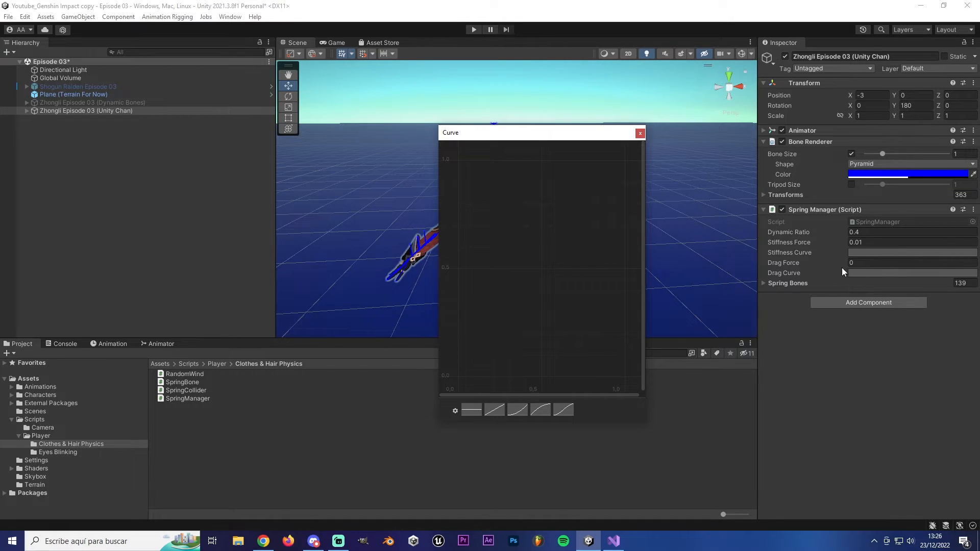
{"action": "left_click", "coordinate": [494, 411]}
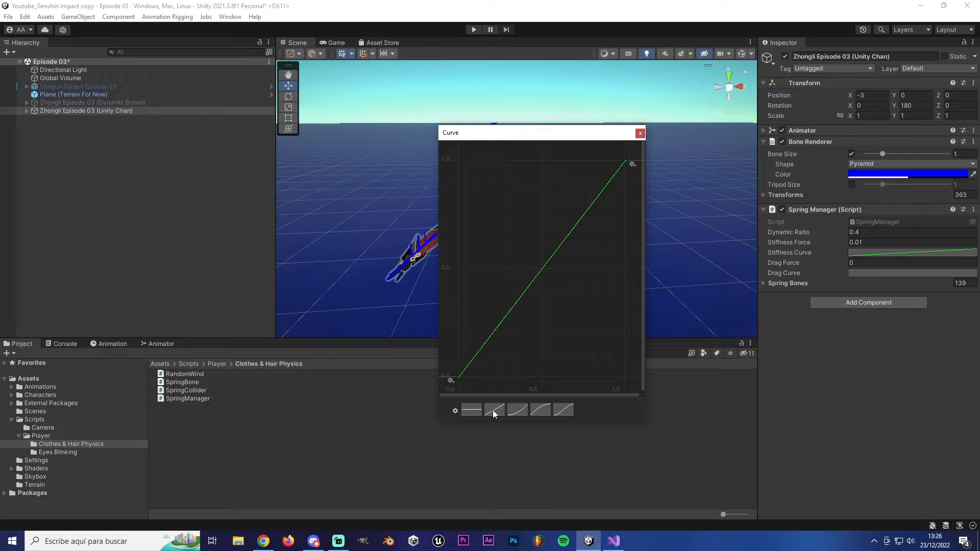
{"action": "left_click_drag", "start_coordinate": [459, 379], "coordinate": [459, 164]}
{"action": "left_click_drag", "start_coordinate": [626, 163], "coordinate": [623, 379]}
{"action": "left_click_drag", "start_coordinate": [623, 379], "coordinate": [626, 377]}
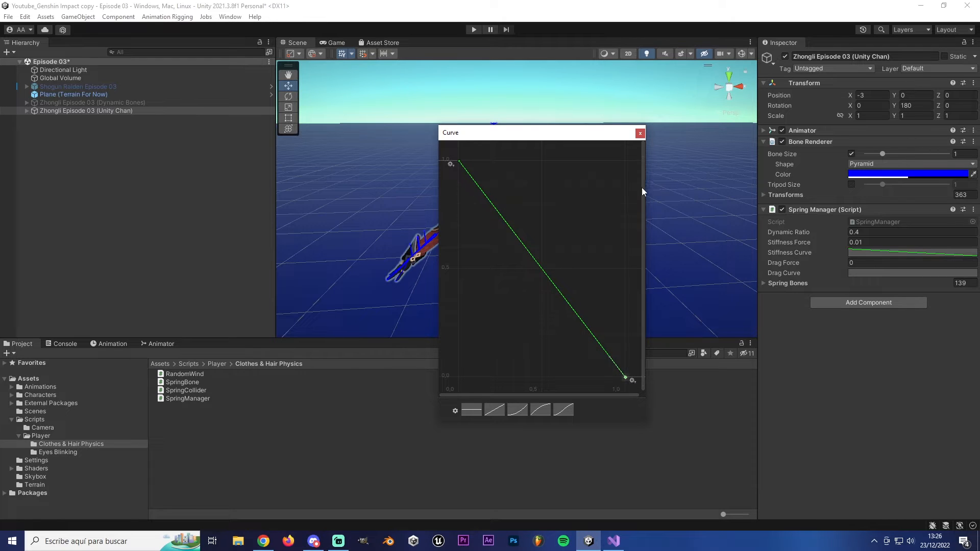
{"action": "left_click", "coordinate": [641, 134]}
Give the Spring Manager's Drag Curve the flat constant preset and recheck the curve.
{"action": "left_click", "coordinate": [873, 273]}
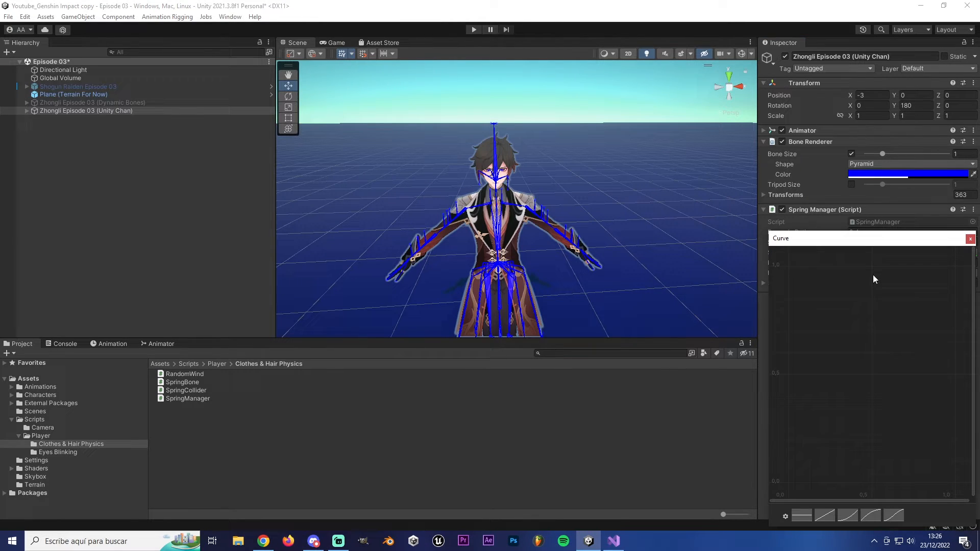
{"action": "left_click", "coordinate": [805, 518]}
{"action": "left_click", "coordinate": [970, 239]}
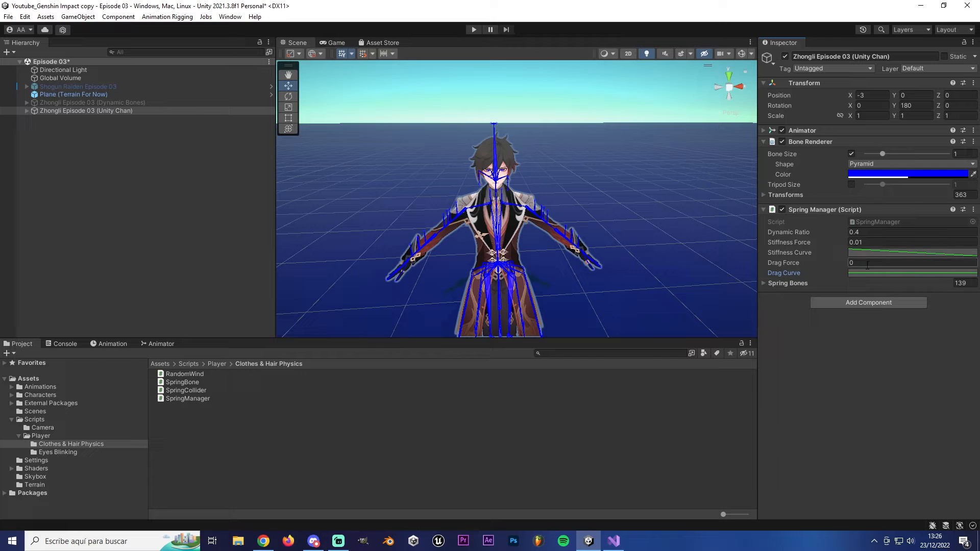
{"action": "left_click", "coordinate": [865, 273]}
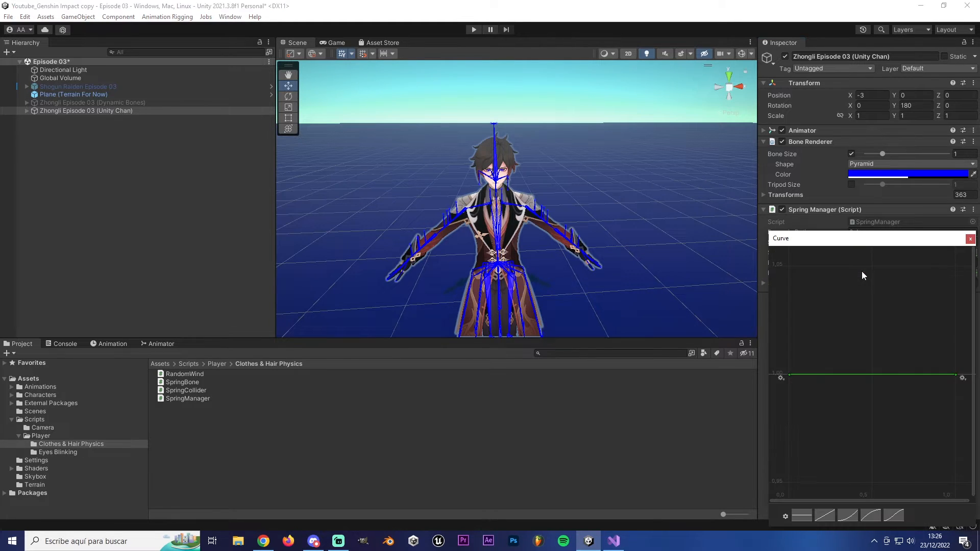
{"action": "left_click", "coordinate": [970, 240]}
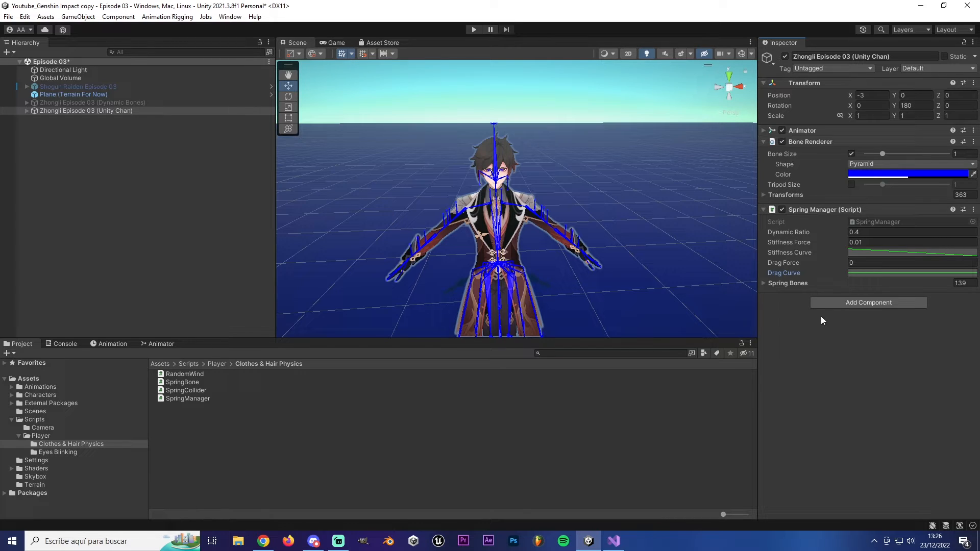
Review the Stiffness Curve and Stiffness Force against Zhongli's ponytail and coat bones, seen from the side.
{"action": "left_click", "coordinate": [877, 253]}
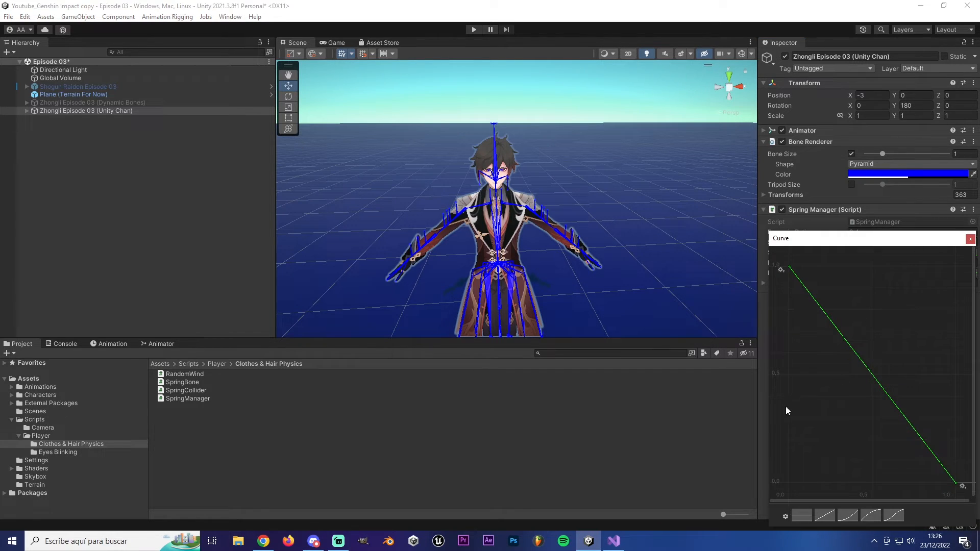
{"action": "left_click", "coordinate": [970, 239]}
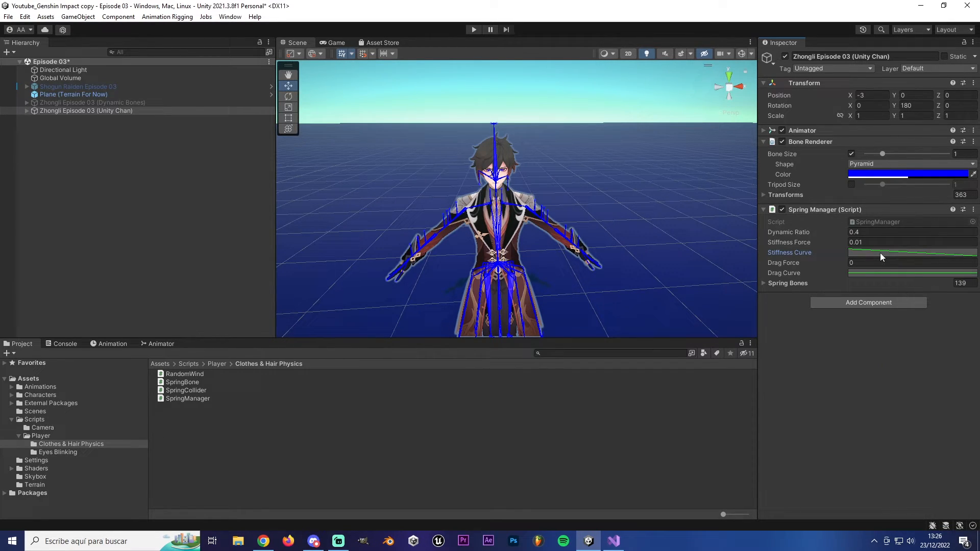
{"action": "left_click_drag", "start_coordinate": [663, 247], "coordinate": [710, 216], "text": "alt"}
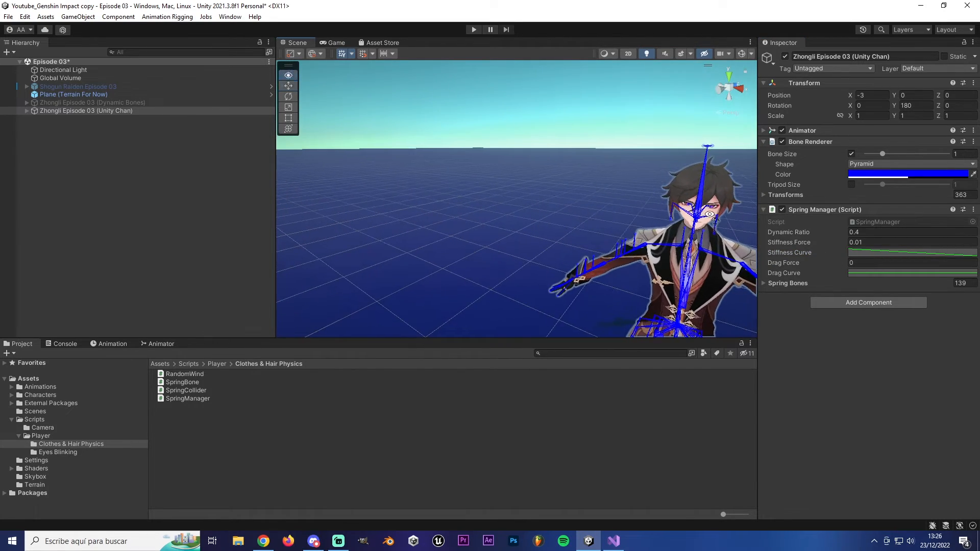
{"action": "left_click_drag", "start_coordinate": [498, 262], "coordinate": [561, 240], "text": "alt"}
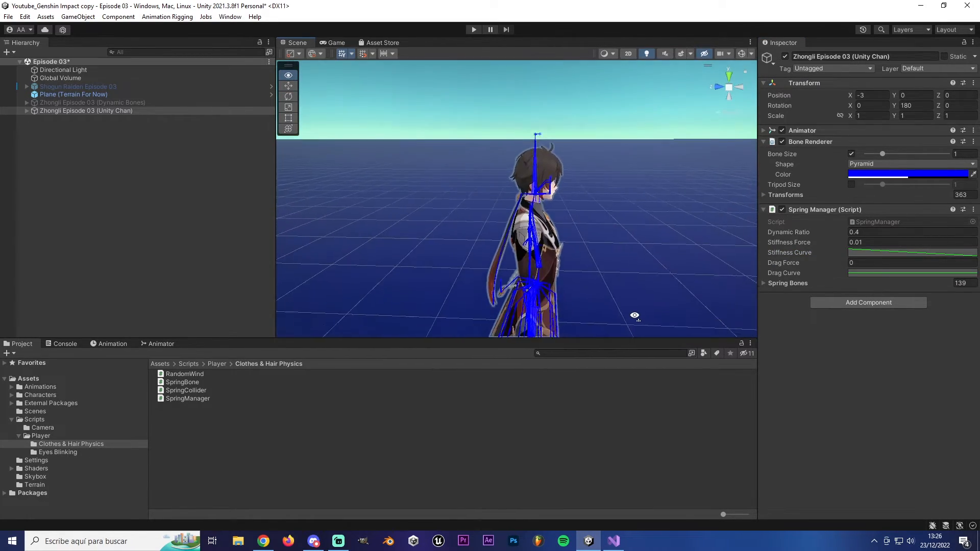
{"action": "scroll", "coordinate": [633, 317], "scroll_direction": "up", "scroll_amount": 5}
{"action": "right_click_drag", "start_coordinate": [520, 260], "coordinate": [515, 284]}
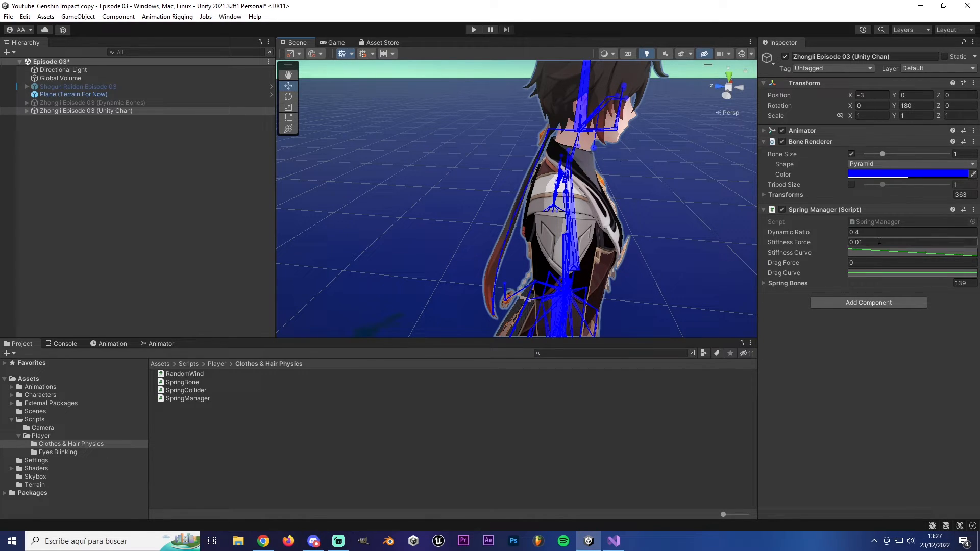
{"action": "left_click_drag", "start_coordinate": [863, 241], "coordinate": [860, 244]}
{"action": "left_click", "coordinate": [976, 254]}
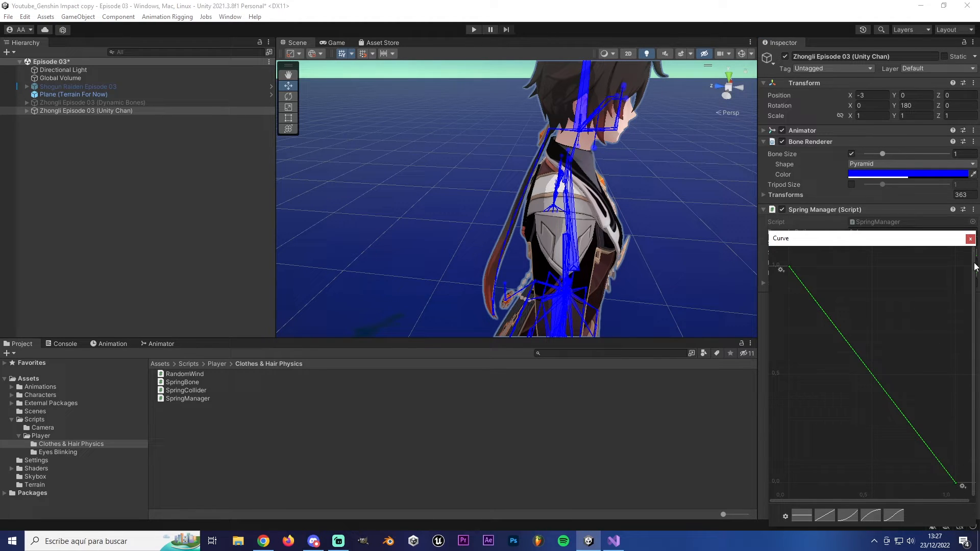
{"action": "left_click", "coordinate": [970, 239]}
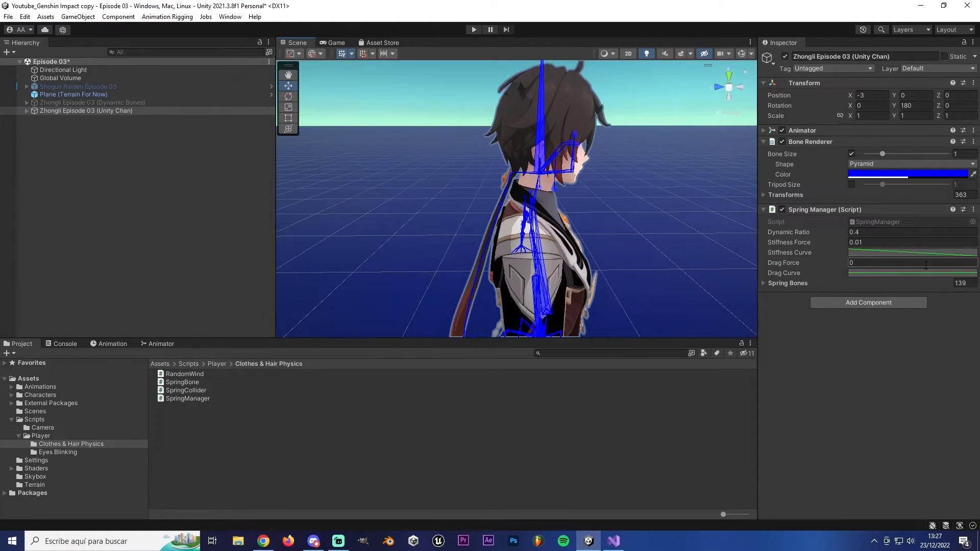
Set the Spring Manager's Drag Force to 0.8.
{"action": "left_click", "coordinate": [877, 264]}
{"action": "type", "text": "0.8"}
{"action": "left_click", "coordinate": [849, 387]}
Run the scene in a maximized Game view, watch the hair and coat physics while Zhongli turns, and stop playback.
{"action": "left_click", "coordinate": [473, 31]}
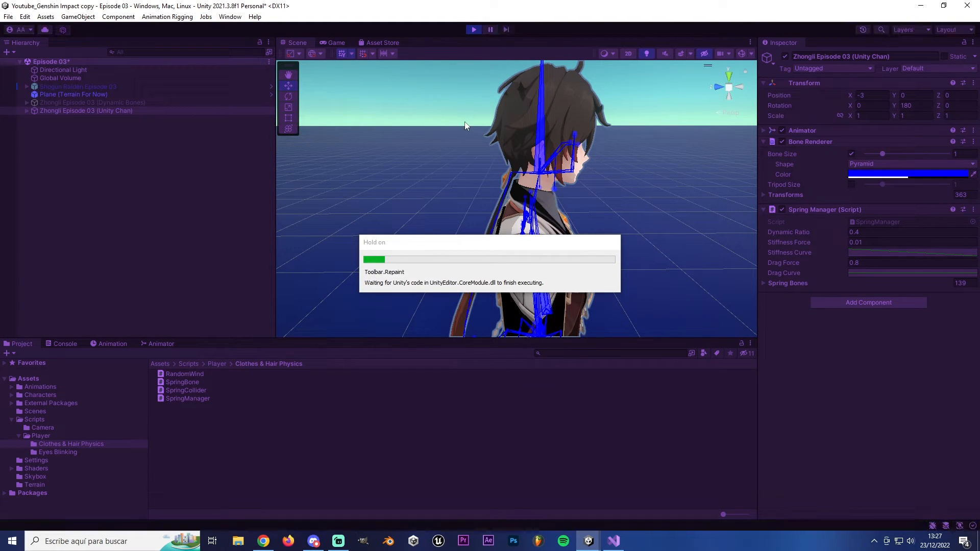
{"action": "double_click", "coordinate": [334, 43]}
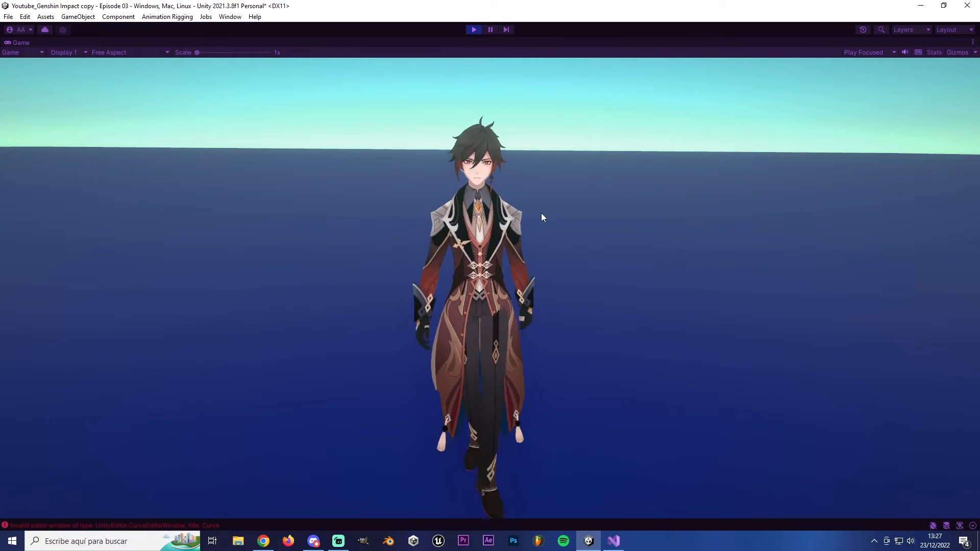
{"action": "left_click", "coordinate": [153, 525]}
{"action": "left_click", "coordinate": [9, 17]}
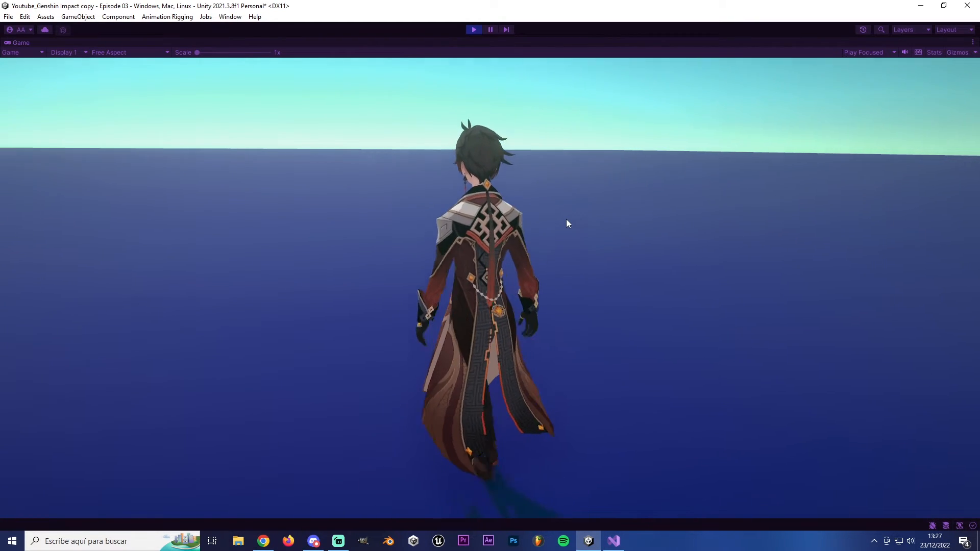
{"action": "key", "text": "d"}
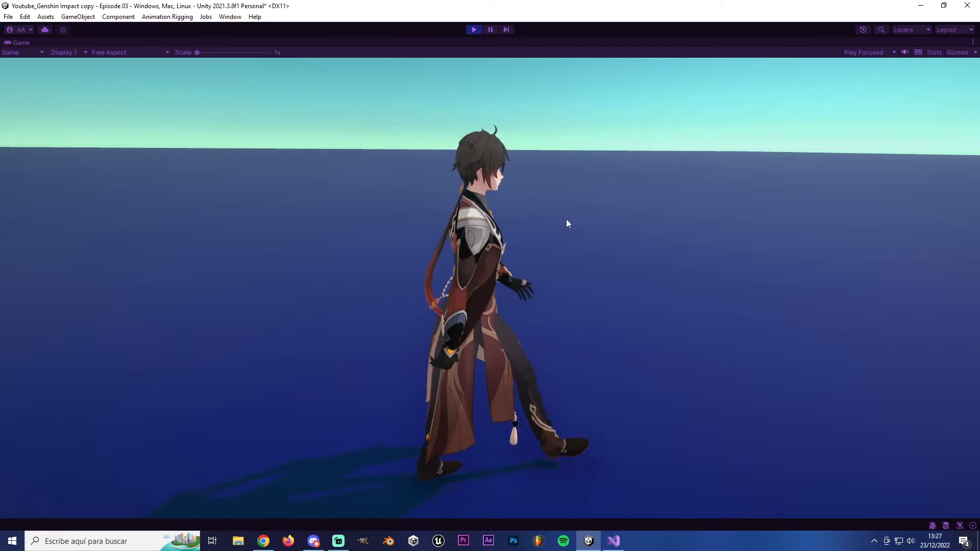
{"action": "left_click", "coordinate": [473, 29]}
Select the hanging ornament's root bone 饰_0_1 behind Zhongli's waist and expand its child chain in the hierarchy.
{"action": "right_click_drag", "start_coordinate": [464, 208], "coordinate": [809, 216]}
{"action": "left_click", "coordinate": [556, 172]}
{"action": "right_click_drag", "start_coordinate": [556, 173], "coordinate": [586, 185]}
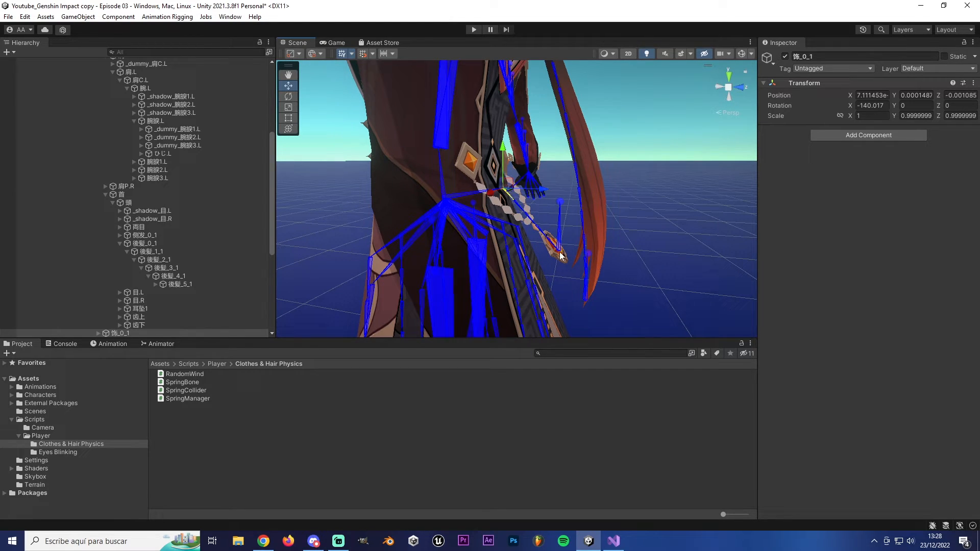
{"action": "scroll", "coordinate": [206, 256], "scroll_direction": "down", "scroll_amount": 5}
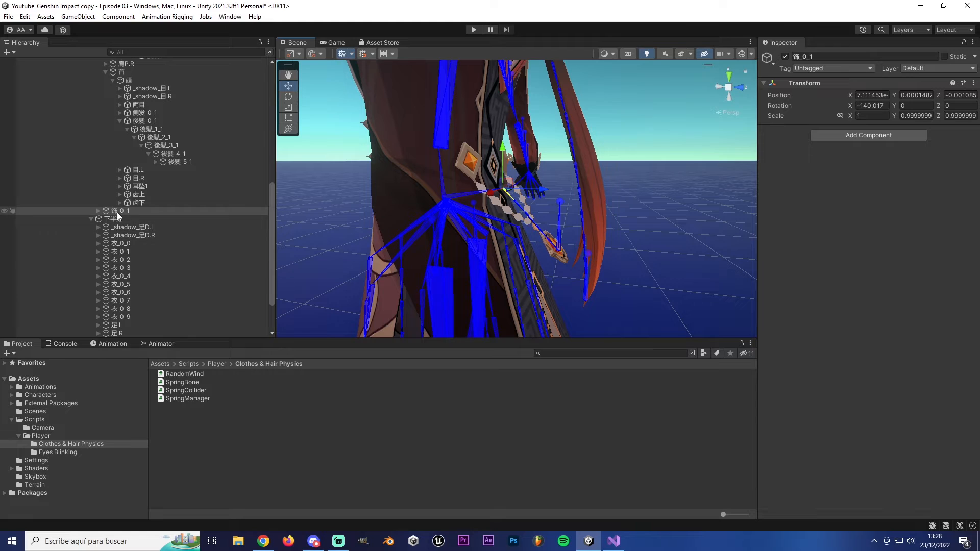
{"action": "left_click", "coordinate": [98, 210]}
{"action": "left_click", "coordinate": [106, 219]}
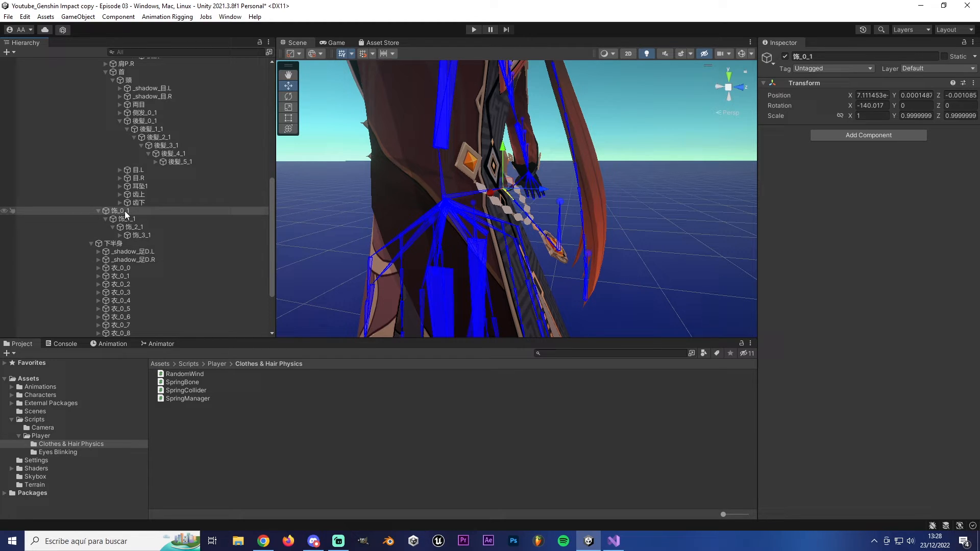
{"action": "scroll", "coordinate": [125, 211], "scroll_direction": "up", "scroll_amount": 3}
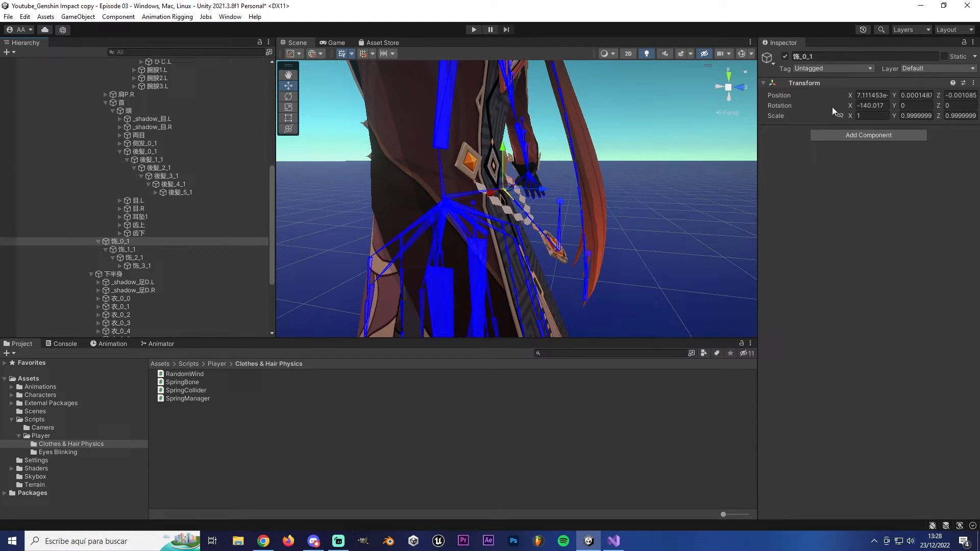
Copy the 饰_ prefix from the bone's name, switch to Visual Studio, and paste it at the end of the GetAllBones name condition.
{"action": "double_click", "coordinate": [794, 56]}
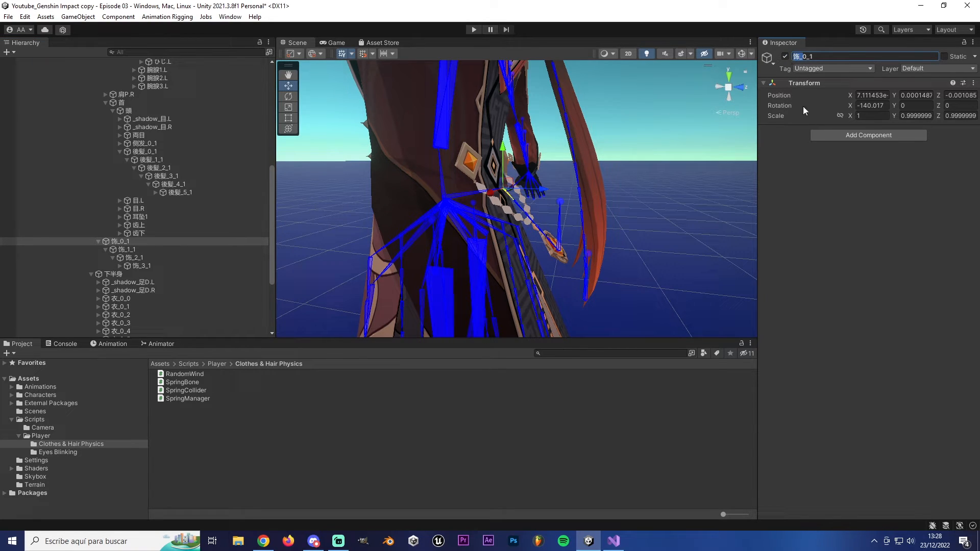
{"action": "key", "text": "alt+Tab"}
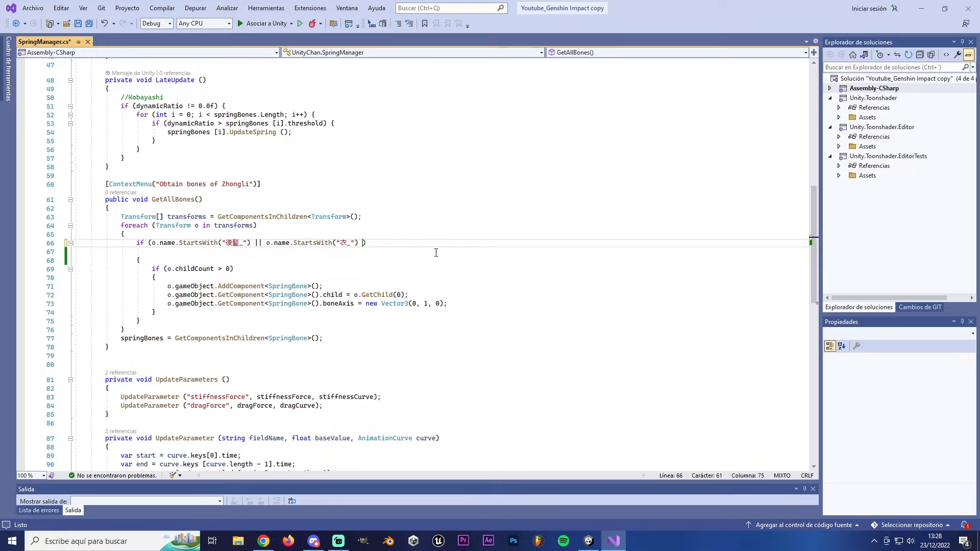
{"action": "type", "text": "饰_"}
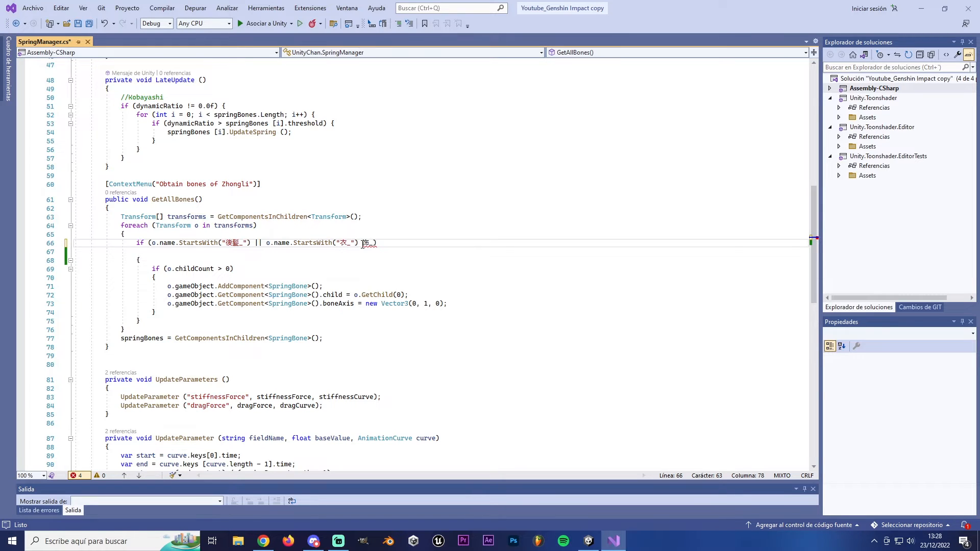
Append a copy of the || o.name.StartsWith("衣_") check to the GetAllBones if condition, before the pasted prefix.
{"action": "left_click_drag", "start_coordinate": [363, 242], "coordinate": [269, 244]}
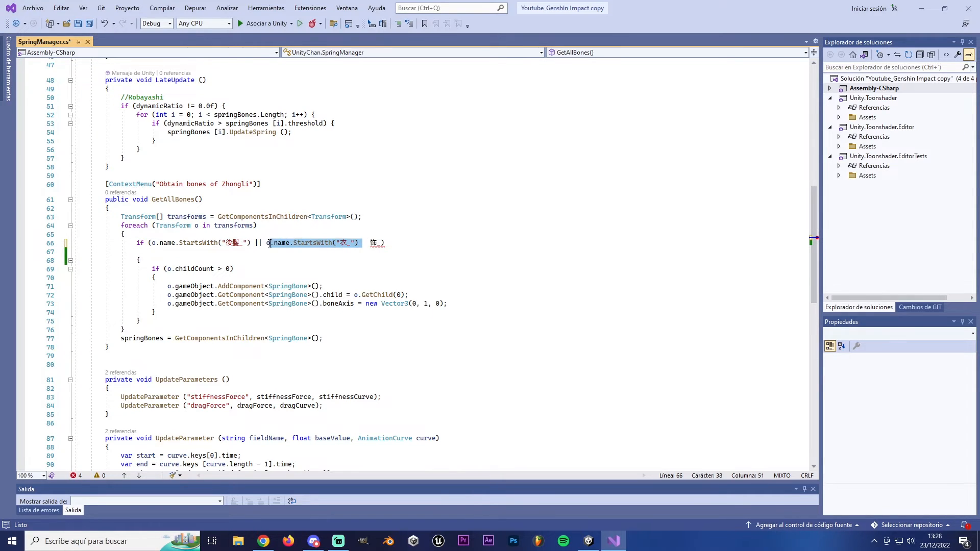
{"action": "left_click", "coordinate": [374, 242]}
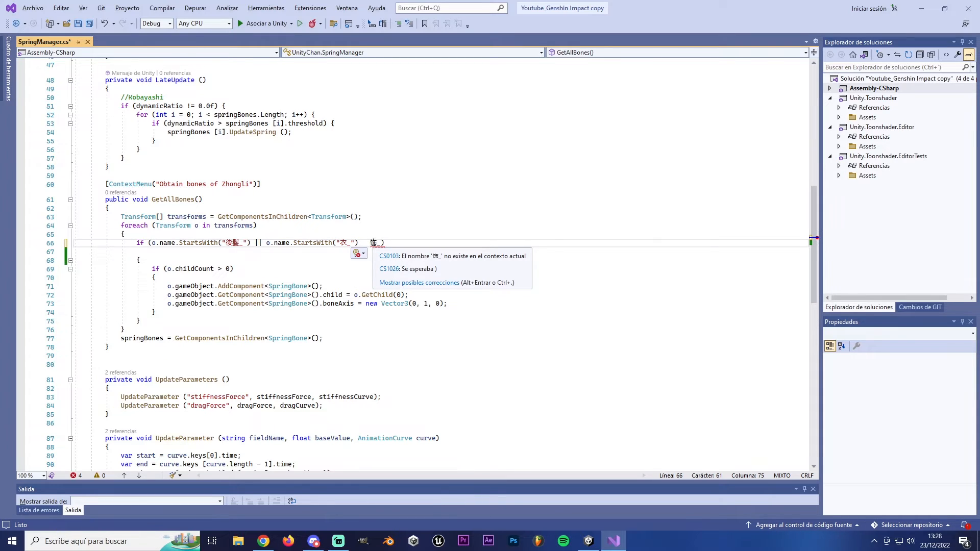
{"action": "type", "text": "| o"}
{"action": "type", "text": ".name.StartsWith(\"衣_\") |"}
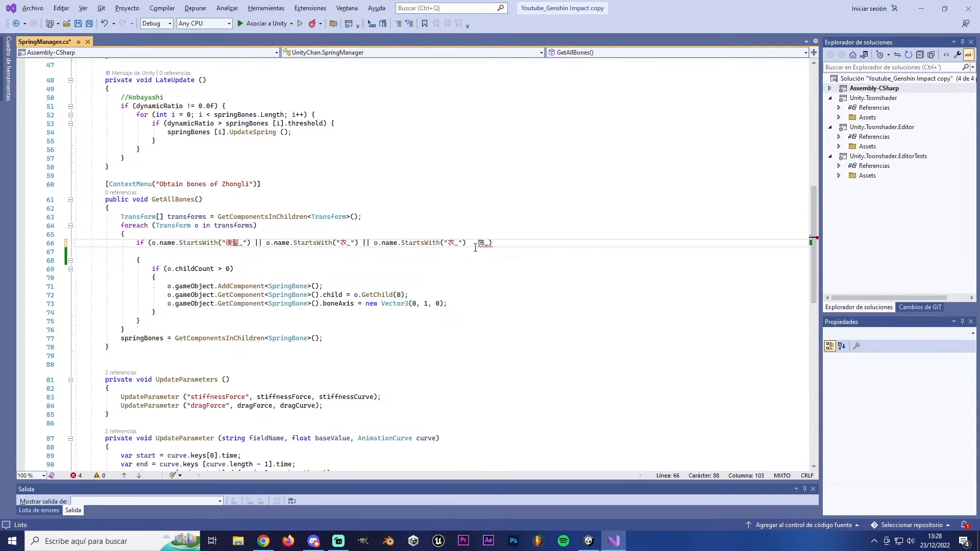
Move the pasted 饰_ prefix into the third StartsWith check, replacing its 衣_ text, and fix the closing parentheses.
{"action": "left_click_drag", "start_coordinate": [475, 244], "coordinate": [482, 247]}
{"action": "key", "text": "ctrl+c"}
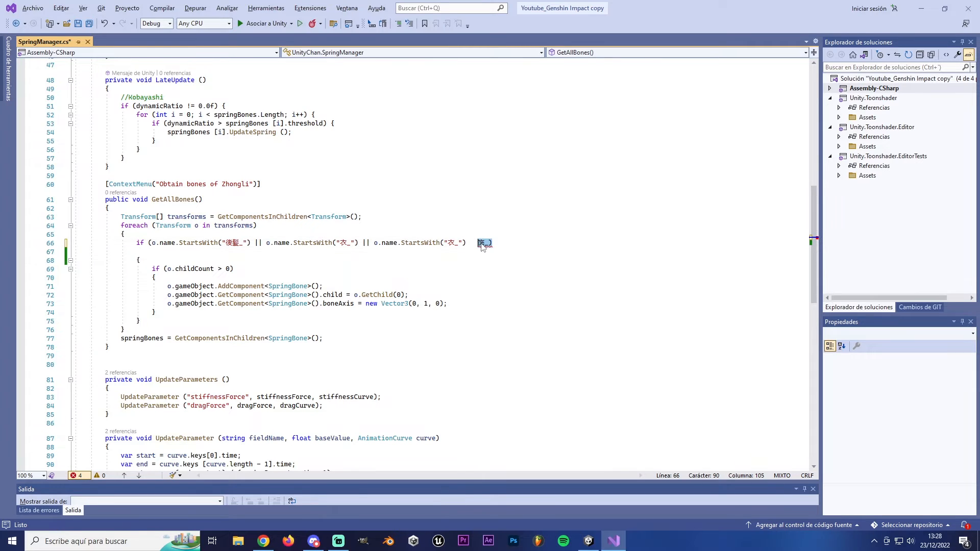
{"action": "key", "text": "BackSpace"}
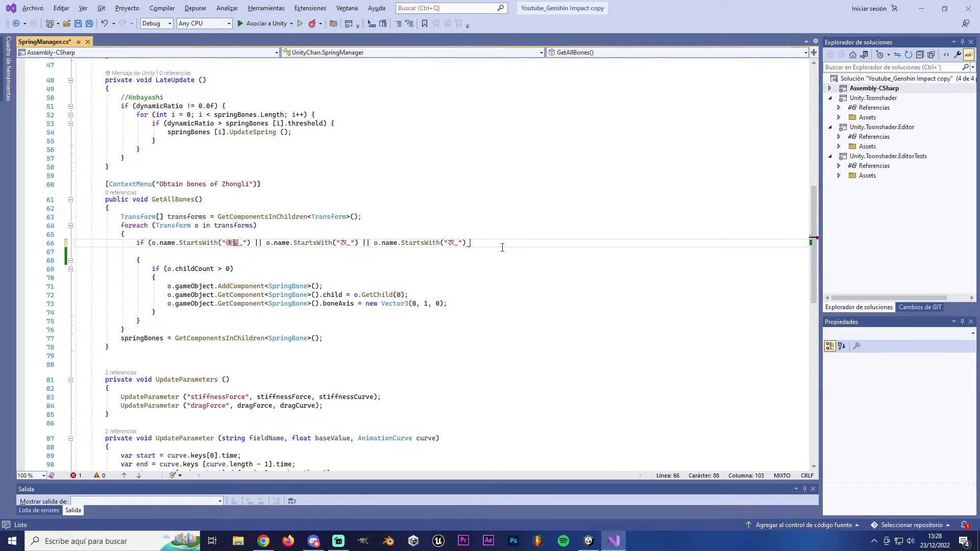
{"action": "double_click", "coordinate": [455, 244]}
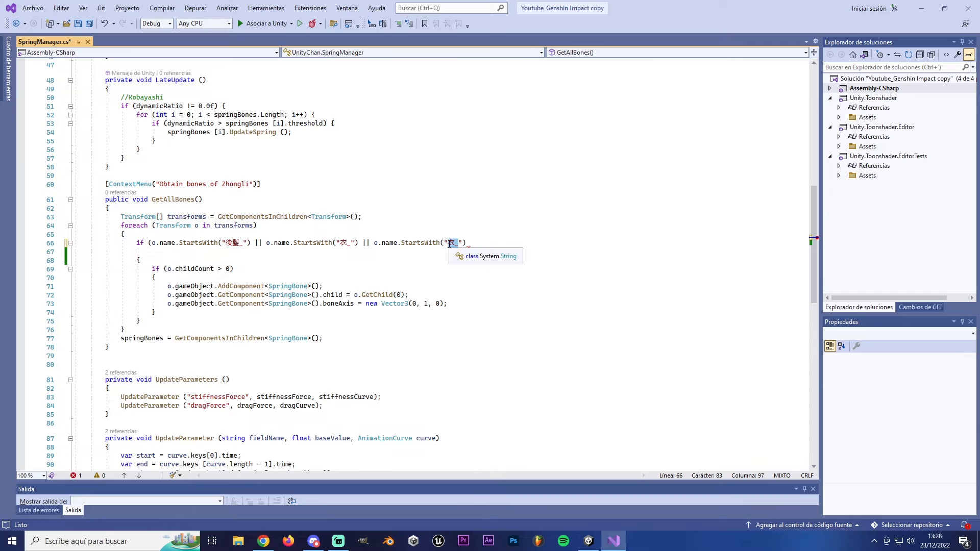
{"action": "key", "text": "ctrl+v"}
{"action": "key", "text": "End"}
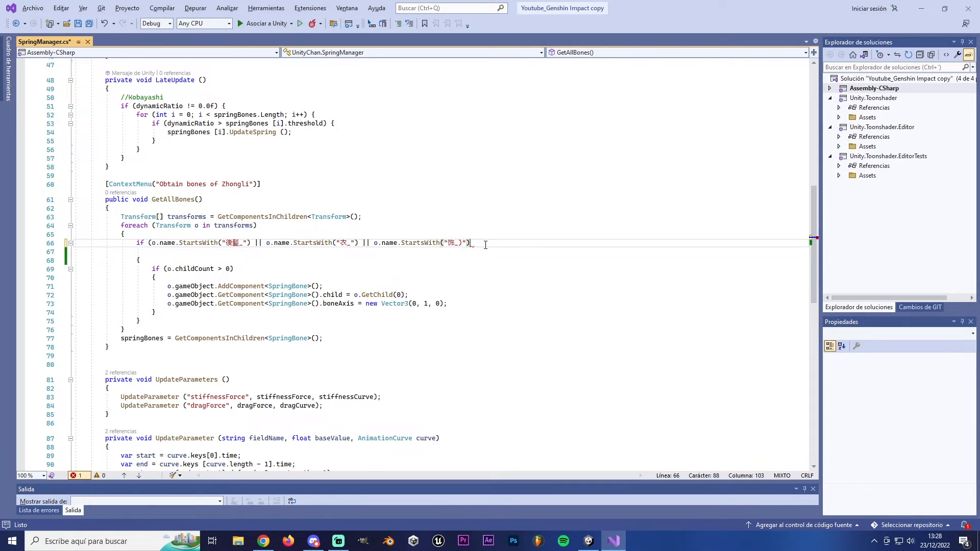
{"action": "type", "text": "("}
{"action": "key", "text": "BackSpace"}
{"action": "key", "text": "Left"}
{"action": "key", "text": "Left"}
{"action": "key", "text": "Left"}
{"action": "key", "text": "BackSpace"}
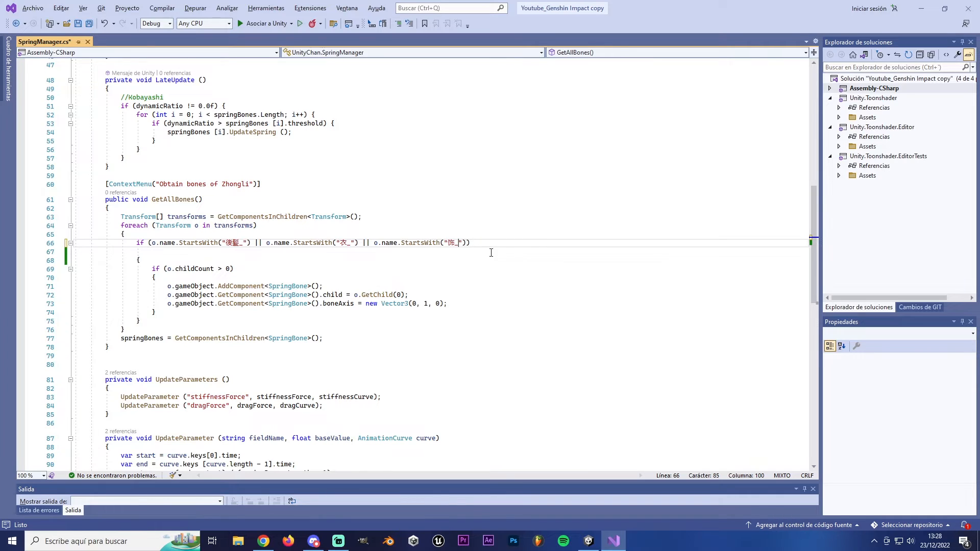
Save SpringManager.cs and review the three prefix checks in the if condition.
{"action": "left_click", "coordinate": [514, 255]}
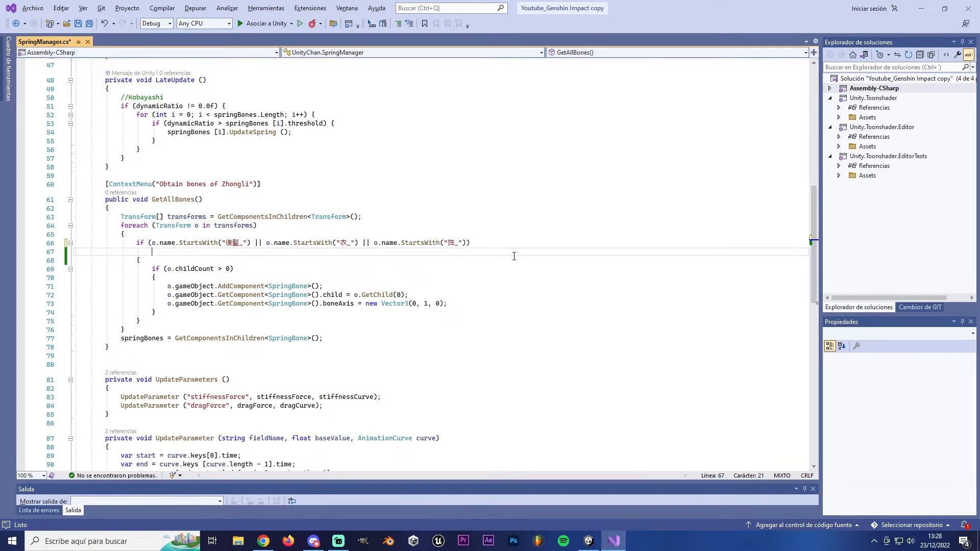
{"action": "left_click", "coordinate": [78, 23]}
{"action": "left_click_drag", "start_coordinate": [137, 242], "coordinate": [474, 241]}
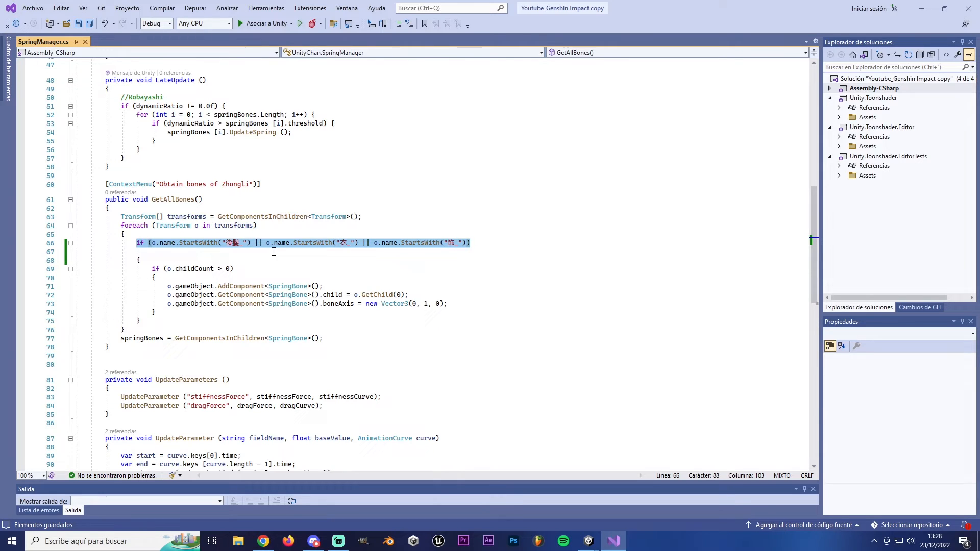
{"action": "left_click", "coordinate": [452, 244]}
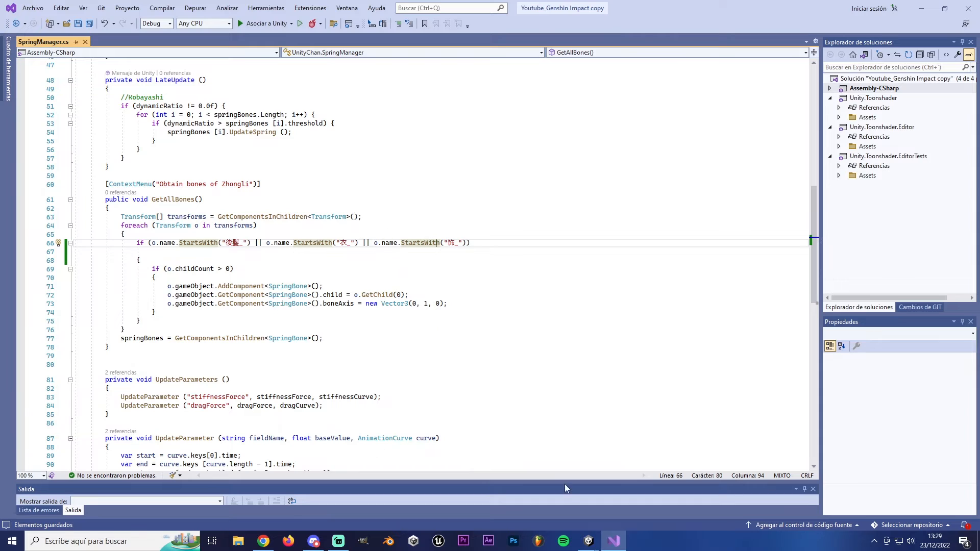
Switch back to Unity and select the Zhongli Episode 03 (Unity Chan) object in the hierarchy.
{"action": "left_click", "coordinate": [588, 541]}
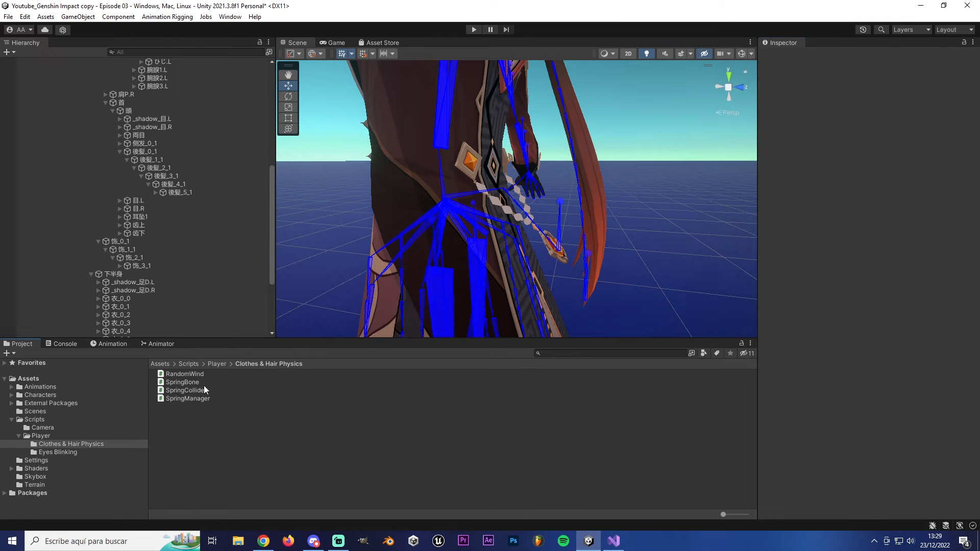
{"action": "scroll", "coordinate": [145, 140], "scroll_direction": "up", "scroll_amount": 10}
{"action": "left_click", "coordinate": [120, 110]}
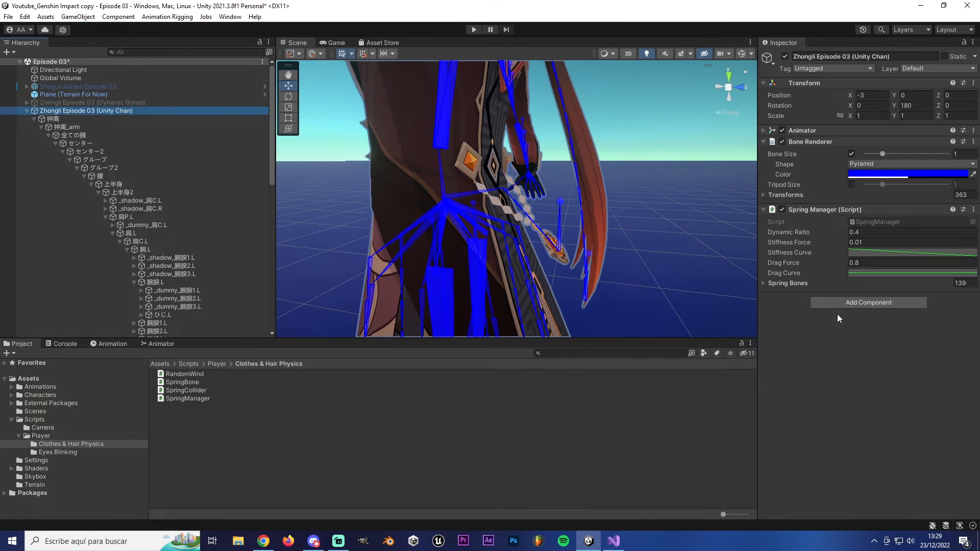
Run Obtain bones of Zhongli on the Spring Manager component and check the Spring Bones list for 饰_ bones.
{"action": "left_click", "coordinate": [973, 209]}
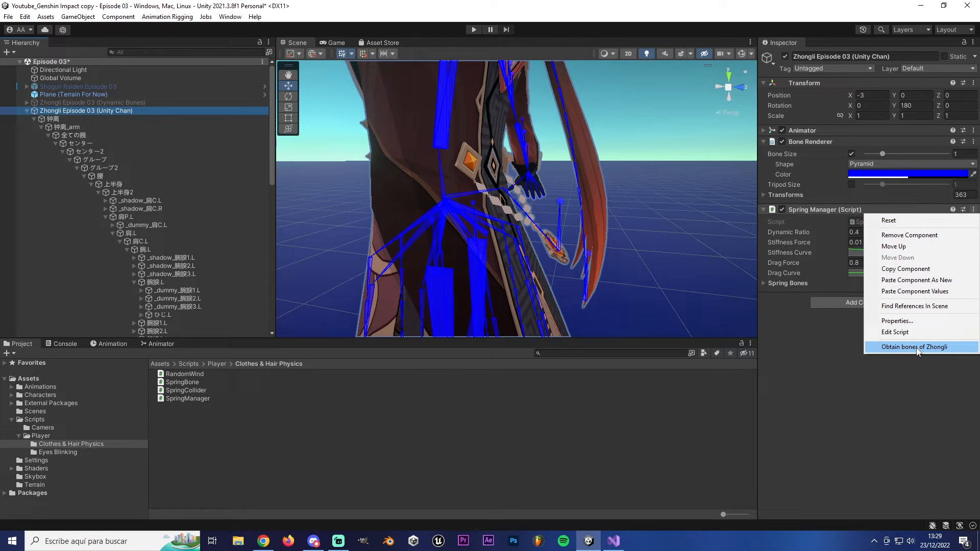
{"action": "left_click", "coordinate": [911, 347]}
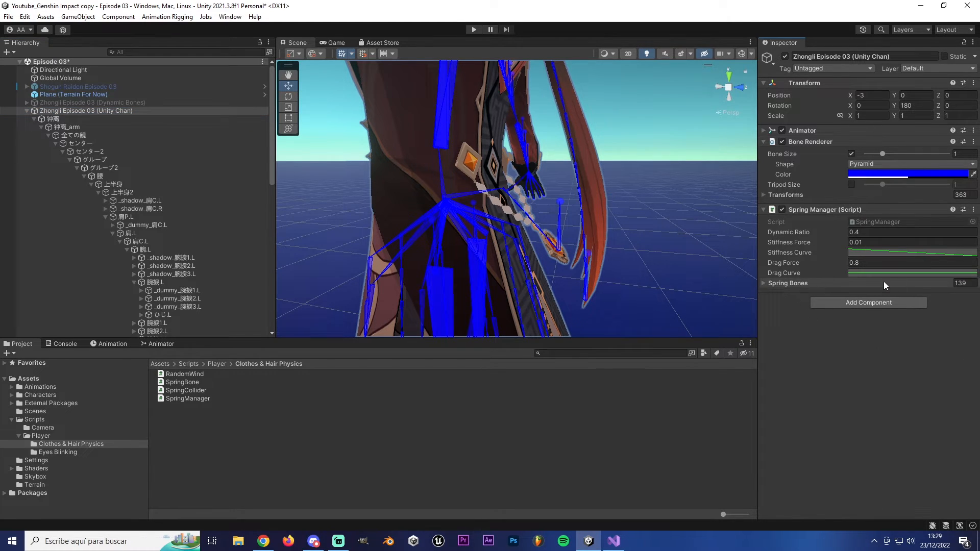
{"action": "left_click", "coordinate": [764, 283]}
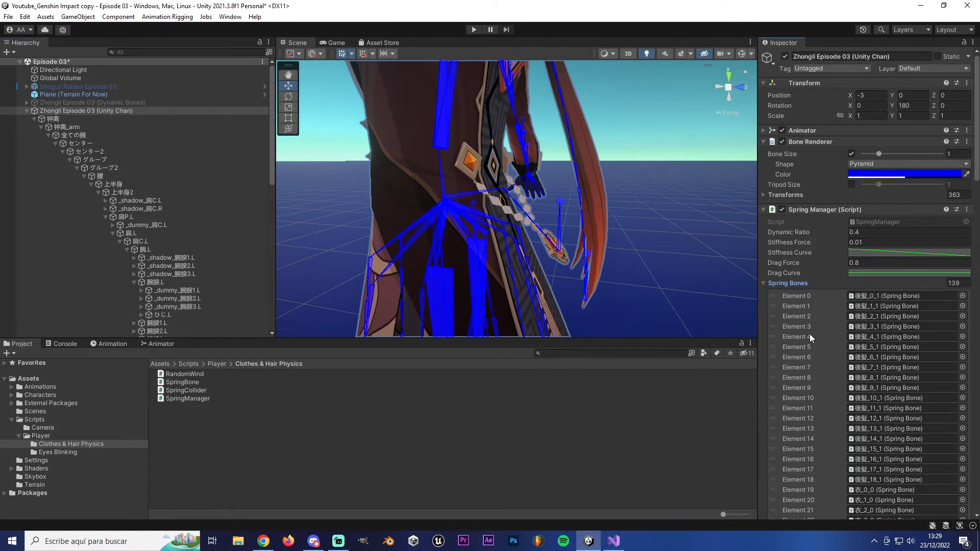
{"action": "scroll", "coordinate": [816, 418], "scroll_direction": "down", "scroll_amount": 5}
{"action": "scroll", "coordinate": [817, 317], "scroll_direction": "up", "scroll_amount": 5}
{"action": "left_click", "coordinate": [766, 260]}
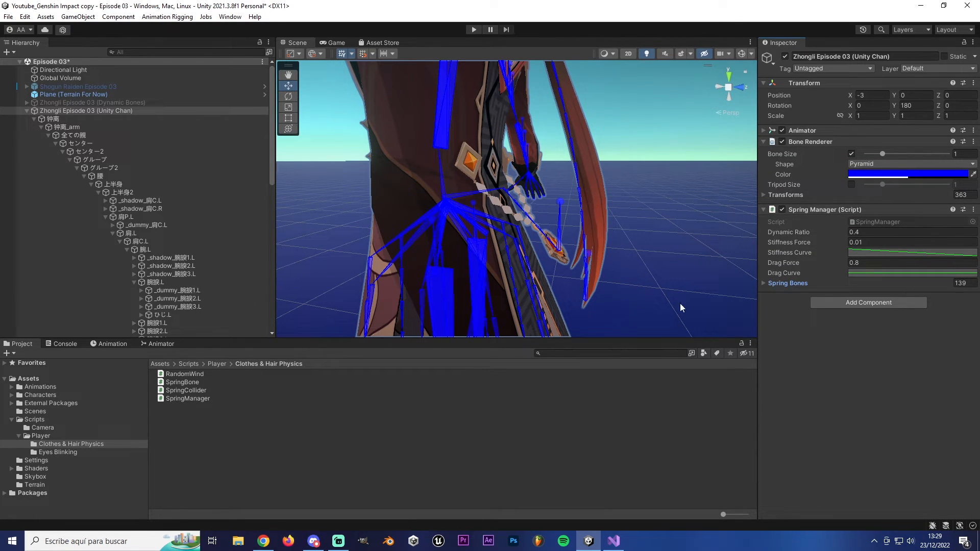
{"action": "left_click", "coordinate": [763, 282]}
{"action": "scroll", "coordinate": [827, 376], "scroll_direction": "down", "scroll_amount": 2}
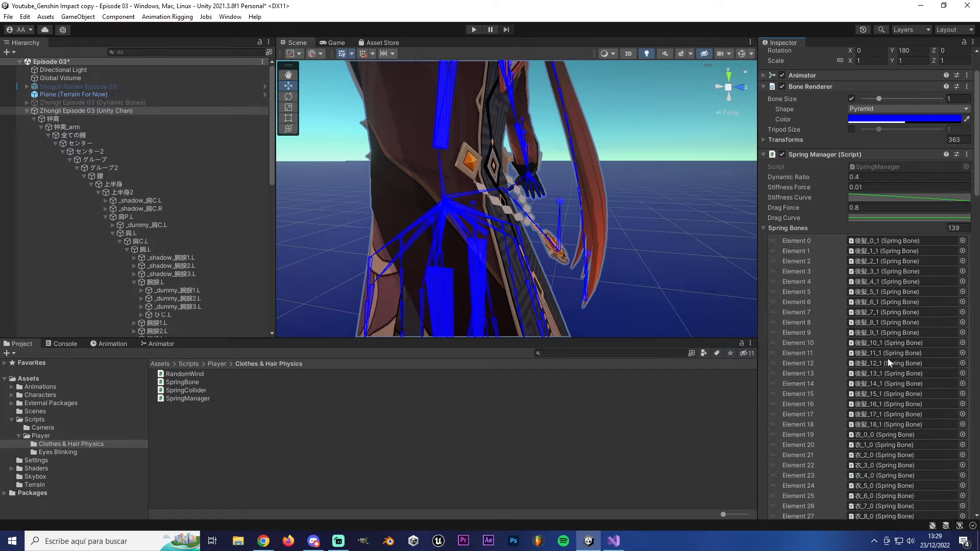
{"action": "scroll", "coordinate": [878, 292], "scroll_direction": "down", "scroll_amount": 5}
{"action": "scroll", "coordinate": [837, 357], "scroll_direction": "up", "scroll_amount": 5}
{"action": "left_click", "coordinate": [762, 225]}
{"action": "left_click_drag", "start_coordinate": [485, 216], "coordinate": [509, 217], "text": "alt"}
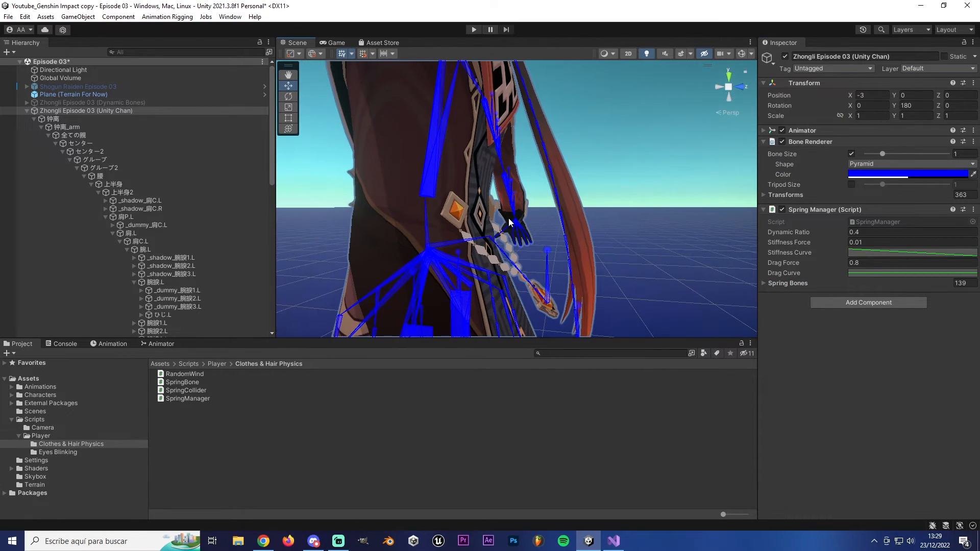
{"action": "left_click_drag", "start_coordinate": [538, 246], "coordinate": [574, 243], "text": "alt"}
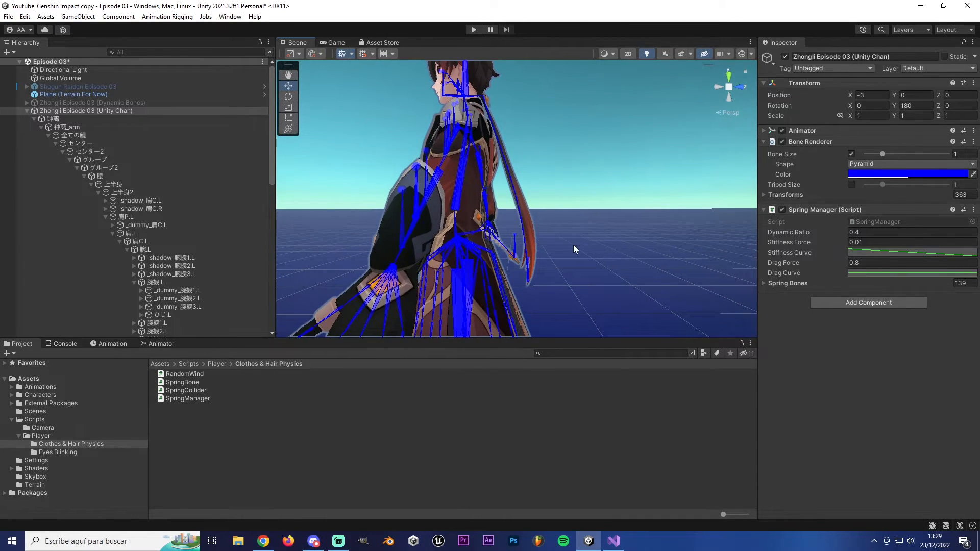
{"action": "left_click", "coordinate": [972, 212]}
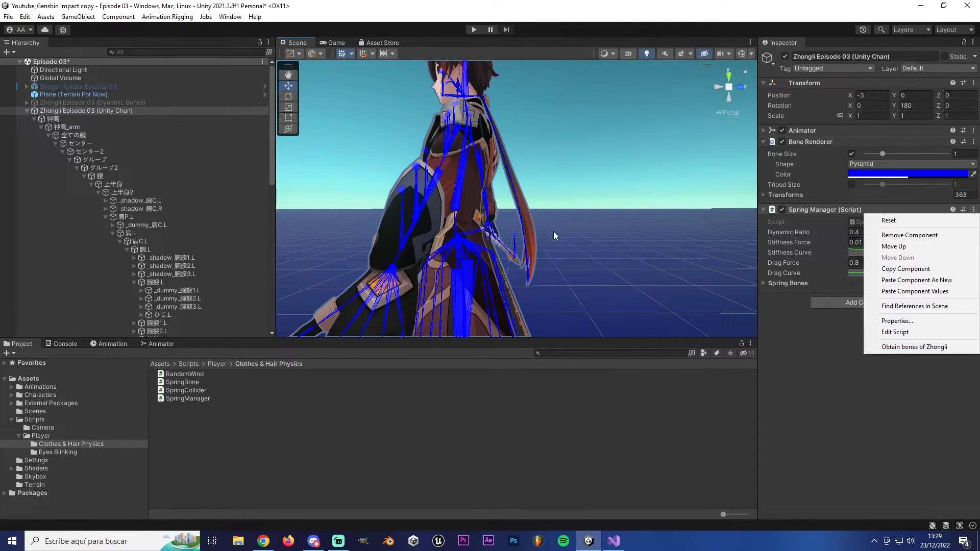
{"action": "left_click", "coordinate": [562, 211]}
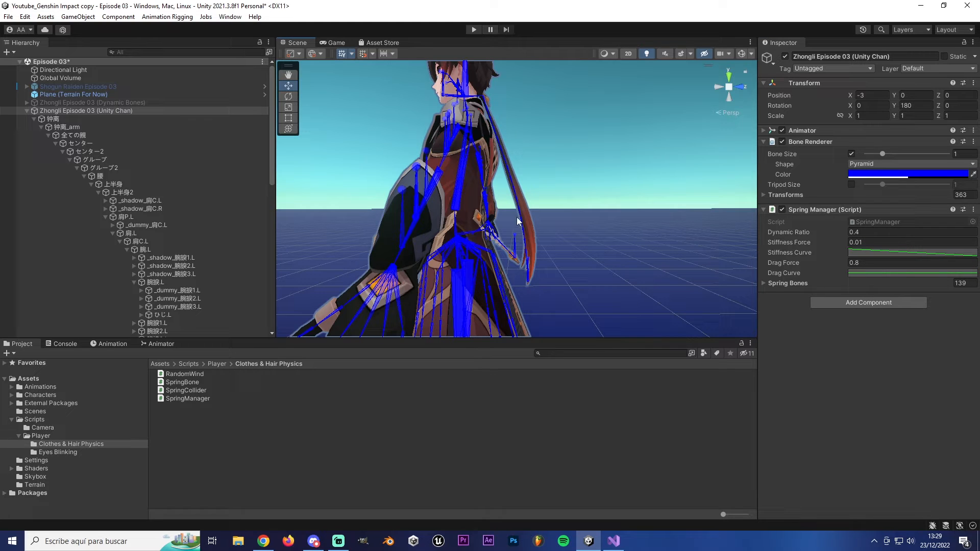
{"action": "right_click_drag", "start_coordinate": [517, 240], "coordinate": [501, 278]}
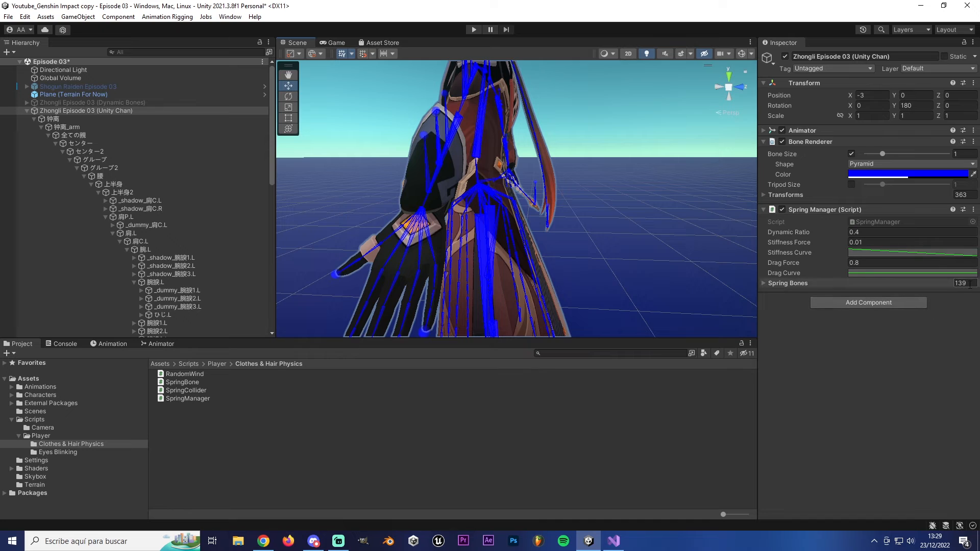
Rerun Obtain bones of Zhongli and look through the Spring Bones elements again for the ornament bones.
{"action": "left_click", "coordinate": [975, 209]}
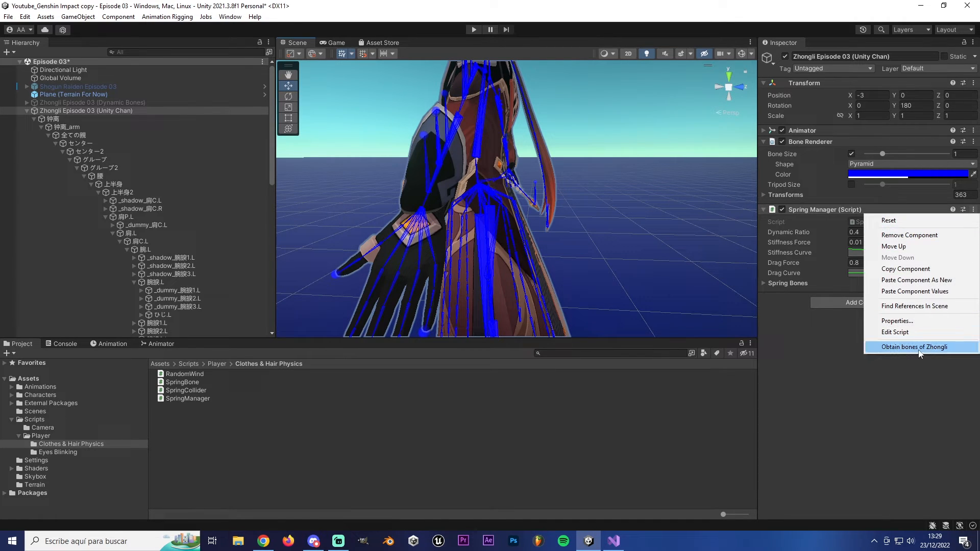
{"action": "left_click", "coordinate": [863, 346]}
{"action": "left_click", "coordinate": [786, 283]}
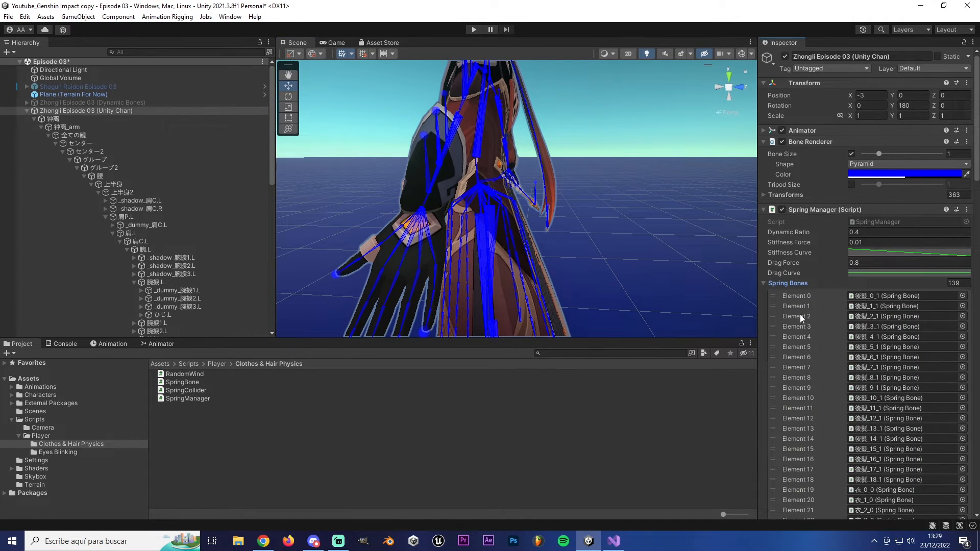
{"action": "scroll", "coordinate": [798, 308], "scroll_direction": "down", "scroll_amount": 3}
{"action": "scroll", "coordinate": [798, 308], "scroll_direction": "down", "scroll_amount": 20}
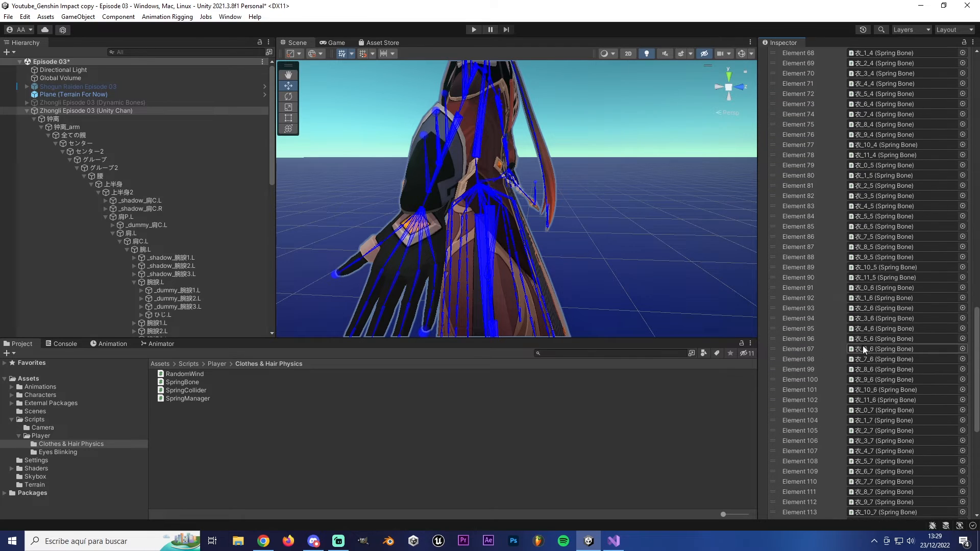
{"action": "scroll", "coordinate": [936, 183], "scroll_direction": "up", "scroll_amount": 20}
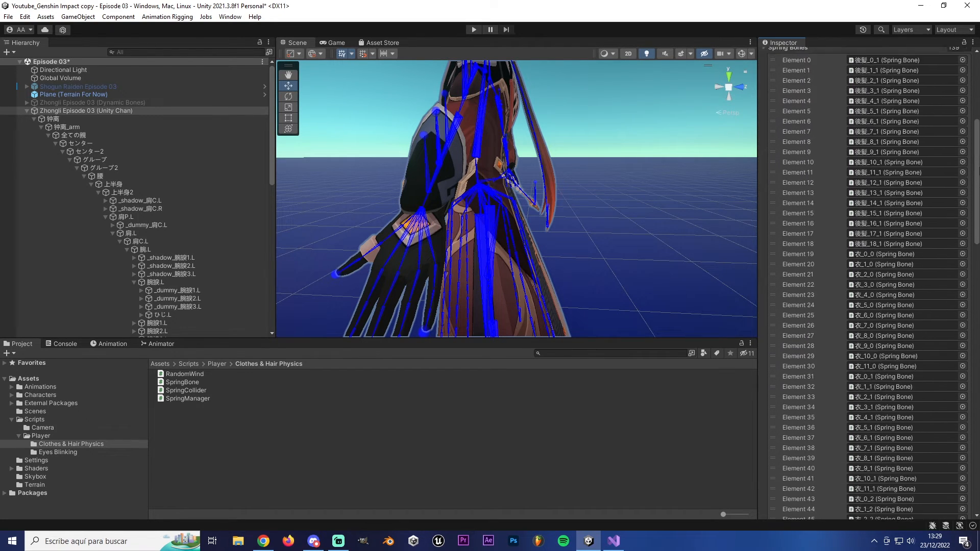
{"action": "left_click", "coordinate": [789, 284]}
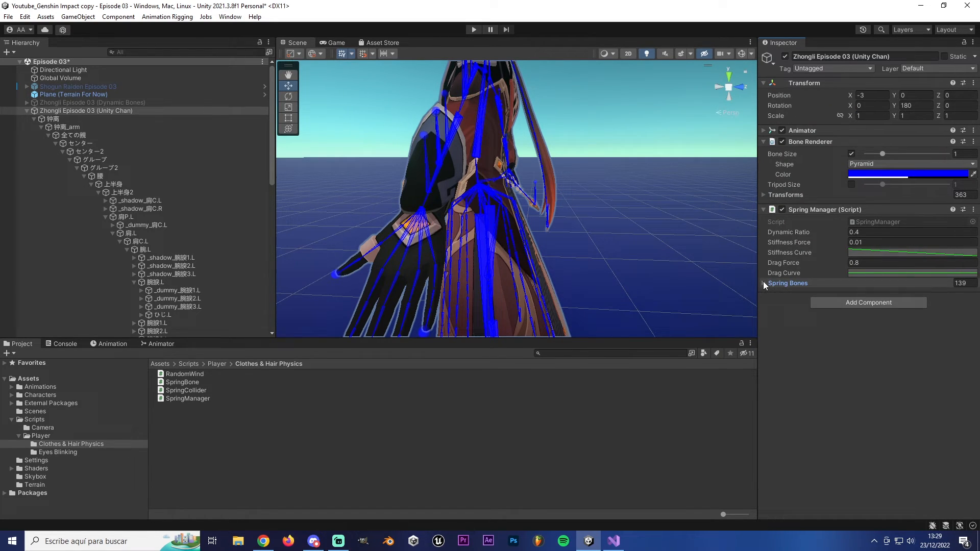
Reduce the GetAllBones if condition in SpringManager.cs to only the StartsWith("饰_") check, save the script and return to Unity.
{"action": "left_click", "coordinate": [614, 540]}
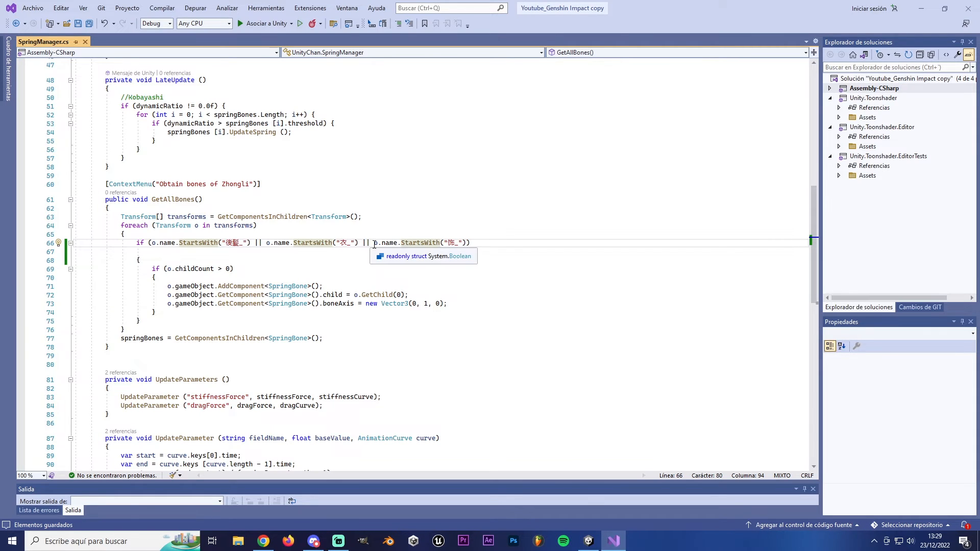
{"action": "left_click_drag", "start_coordinate": [374, 243], "coordinate": [152, 246]}
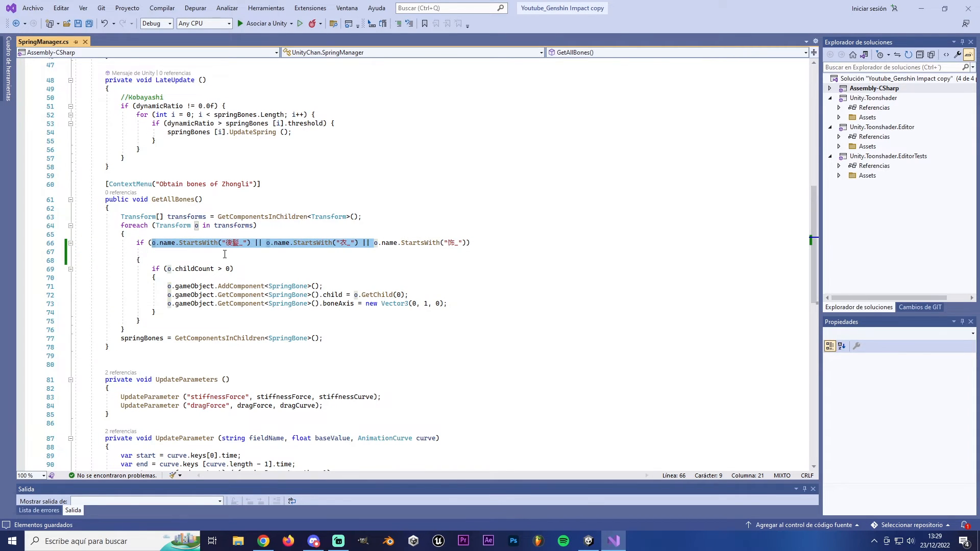
{"action": "key", "text": "Delete"}
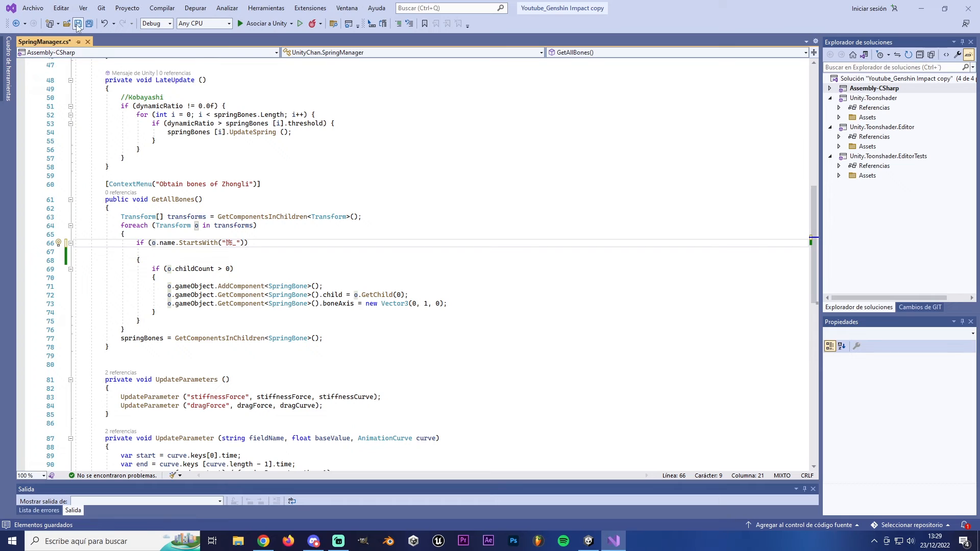
{"action": "left_click", "coordinate": [590, 542]}
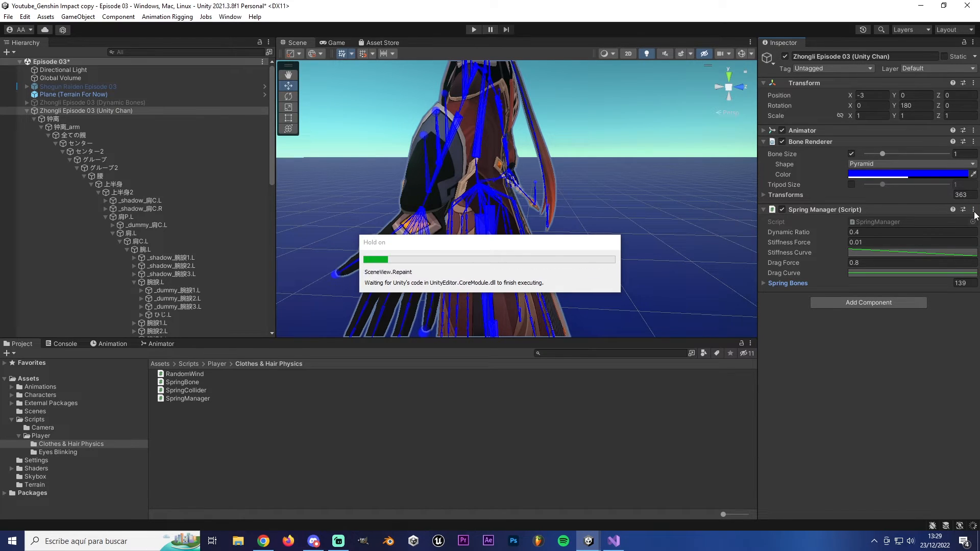
Collect the 饰_ bones with Obtain bones of Zhongli, expand Spring Bones, and select ornament bone 饰_2_1 to check its Spring Bone component.
{"action": "left_click", "coordinate": [974, 210]}
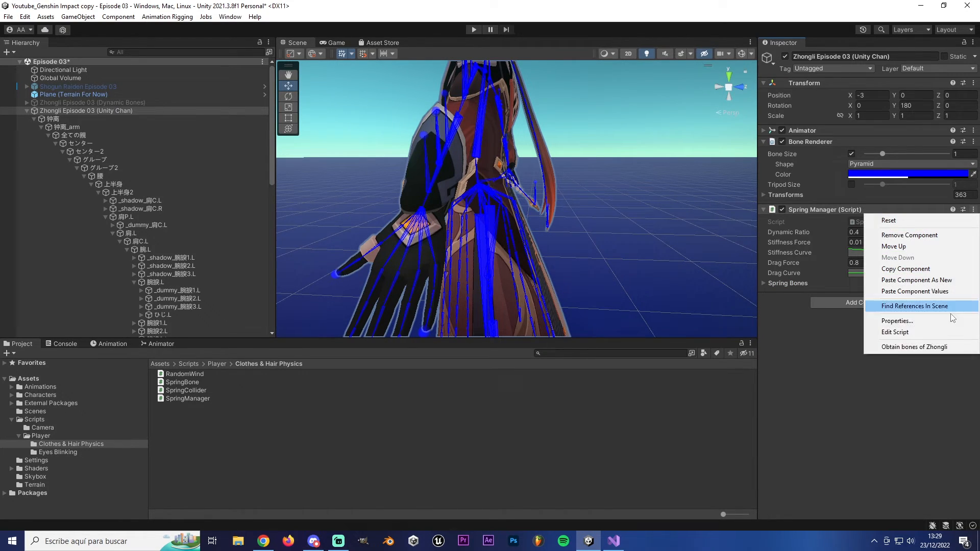
{"action": "left_click", "coordinate": [943, 348]}
{"action": "left_click", "coordinate": [764, 284]}
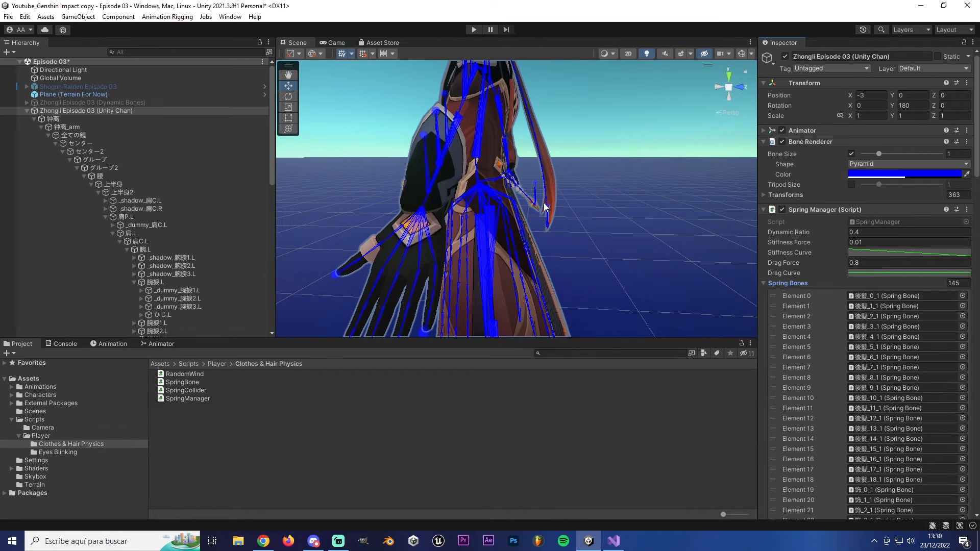
{"action": "left_click", "coordinate": [518, 188]}
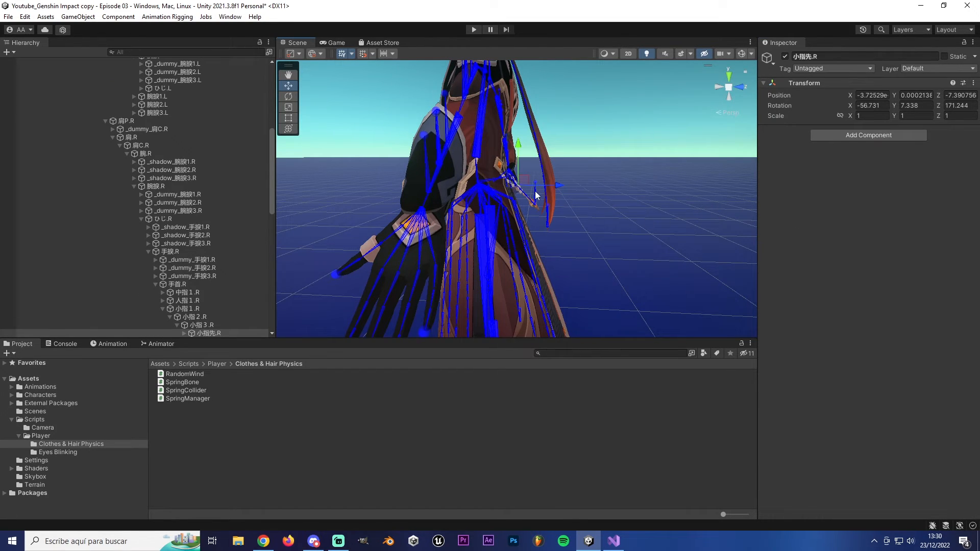
{"action": "left_click", "coordinate": [520, 192]}
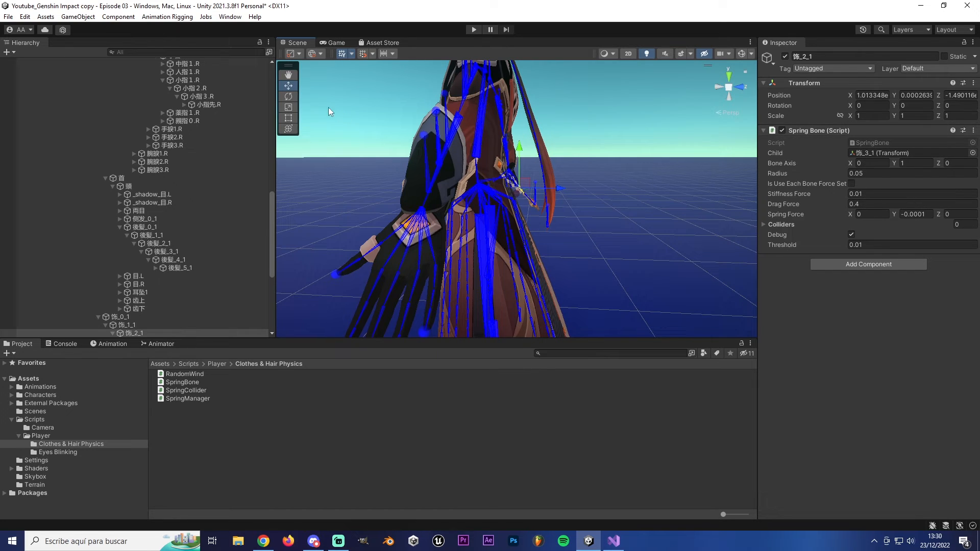
Play the scene in a maximized Game view to watch the hair, coat and ornament physics, and stop it.
{"action": "left_click", "coordinate": [474, 29]}
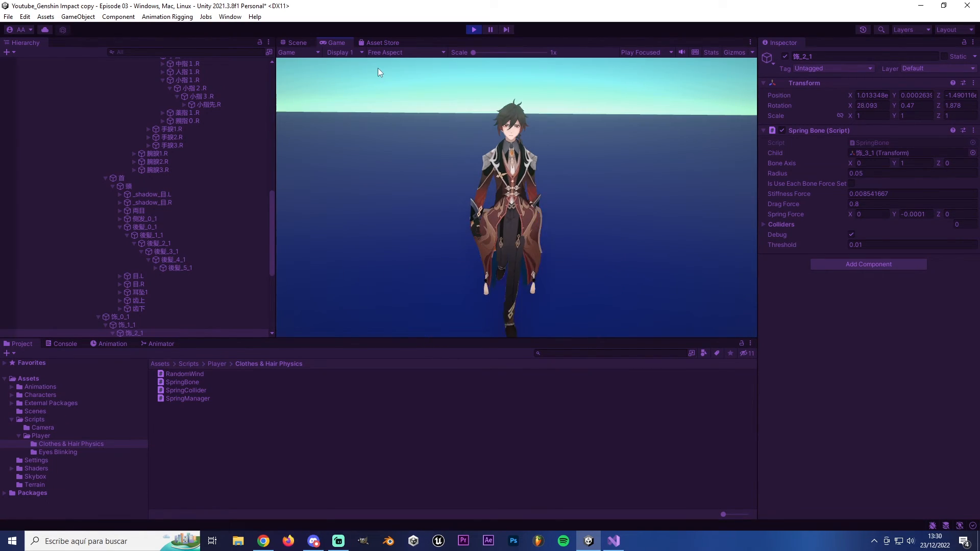
{"action": "double_click", "coordinate": [333, 42]}
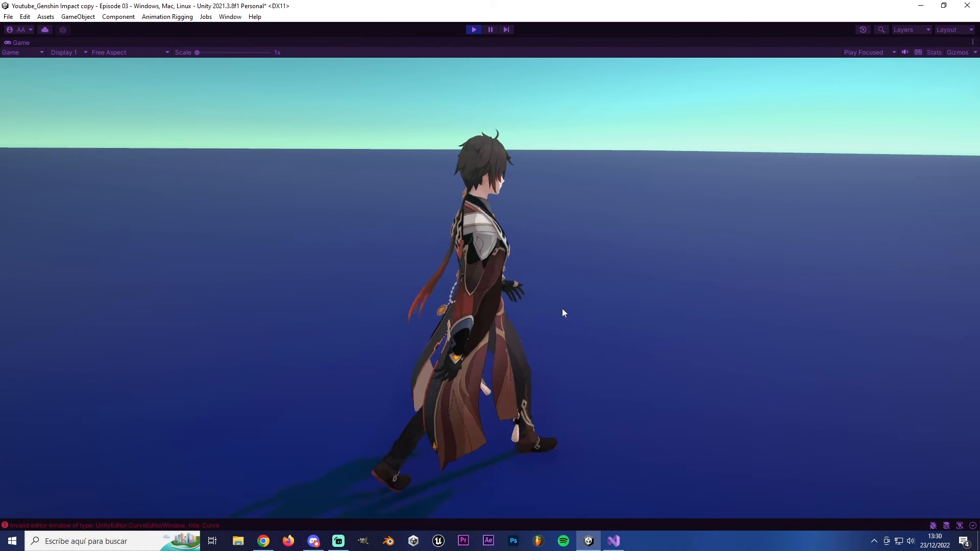
{"action": "left_click", "coordinate": [474, 30]}
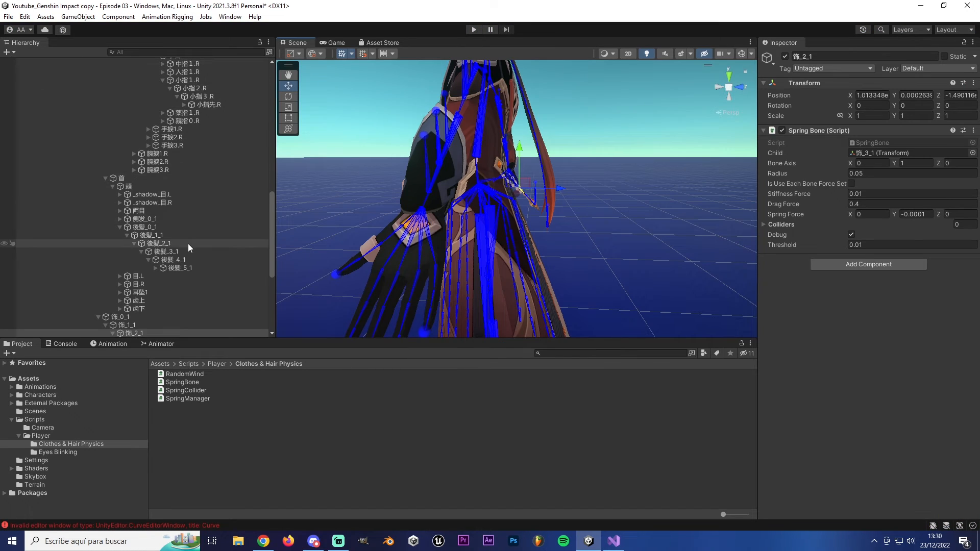
Activate the Zhongli Episode 03 (Dynamic Bones) object and place it beside the Unity Chan version at X -1.726.
{"action": "left_click", "coordinate": [27, 111]}
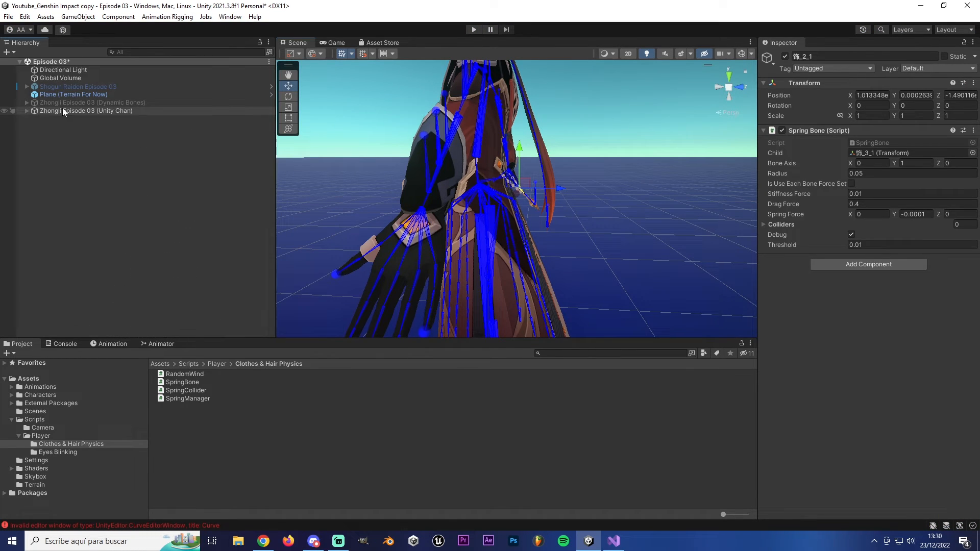
{"action": "left_click", "coordinate": [94, 102]}
{"action": "mouse_move", "coordinate": [511, 195]}
{"action": "left_mouse_down", "text": "alt"}
{"action": "mouse_move", "coordinate": [523, 231]}
{"action": "mouse_move", "coordinate": [608, 243]}
{"action": "left_mouse_up", "text": "alt"}
{"action": "left_click_drag", "start_coordinate": [462, 204], "coordinate": [539, 219], "text": "alt"}
{"action": "key", "text": "f"}
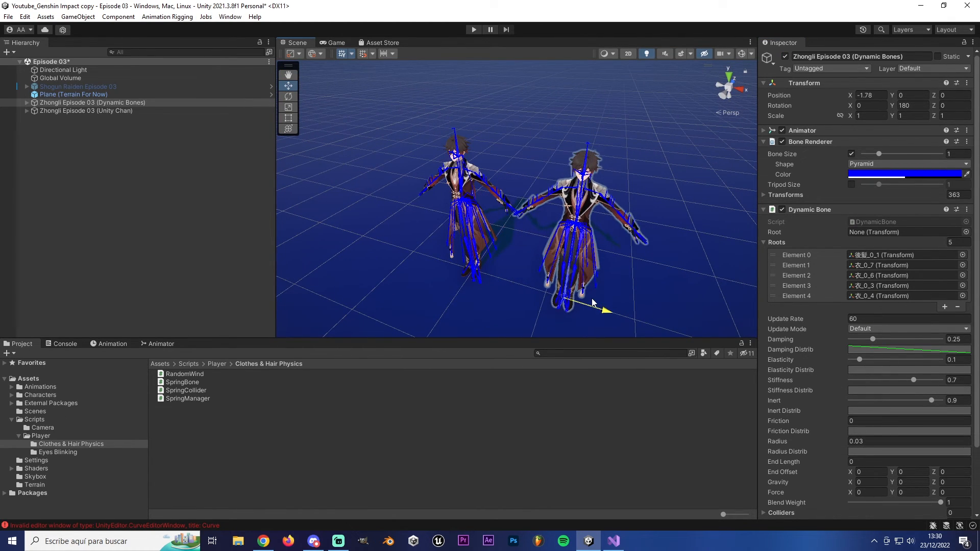
{"action": "left_click_drag", "start_coordinate": [594, 303], "coordinate": [598, 303]}
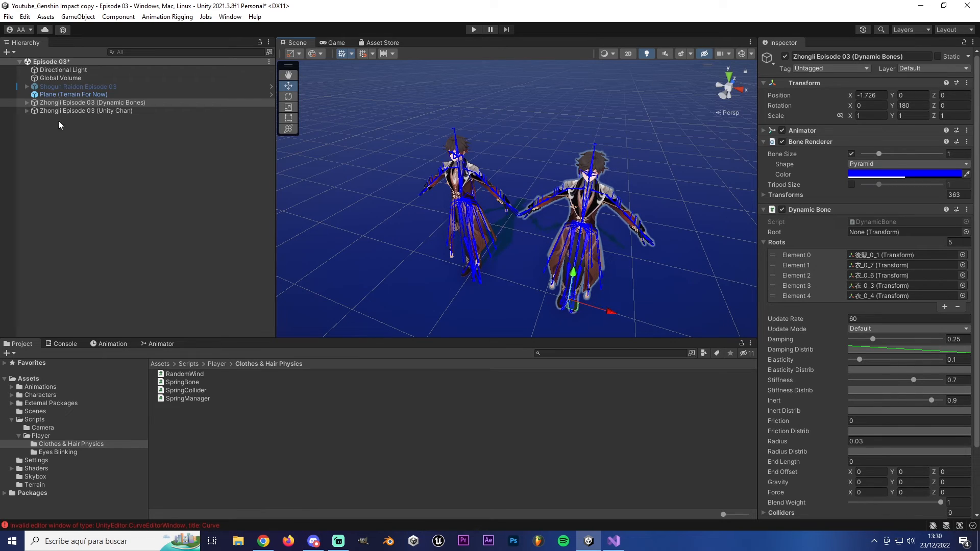
Deactivate the Camera Rotator under the Dynamic Bones character and move the Unity Chan character's Camera Rotator to X -0.72, between both characters.
{"action": "left_click", "coordinate": [27, 102], "text": "alt"}
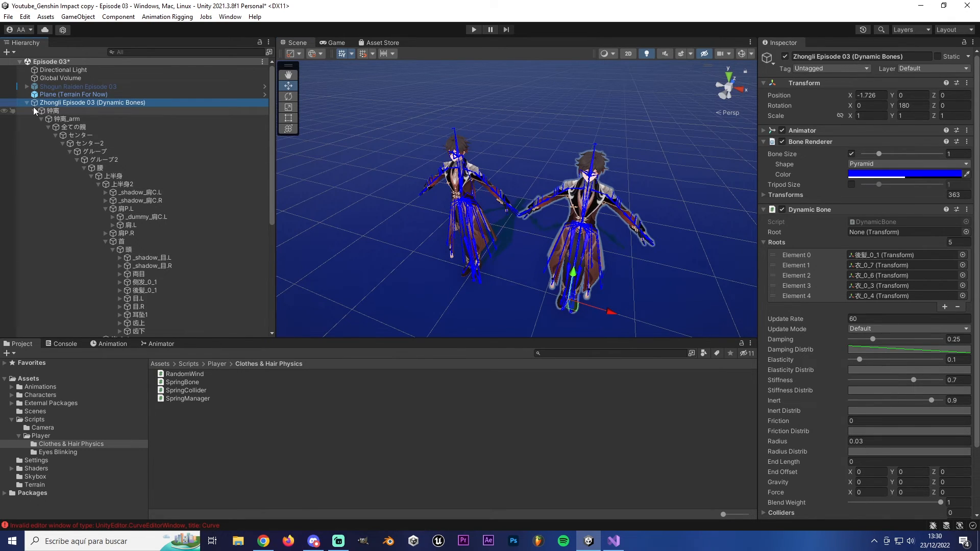
{"action": "left_click", "coordinate": [33, 110], "text": "alt"}
{"action": "left_click", "coordinate": [69, 127]}
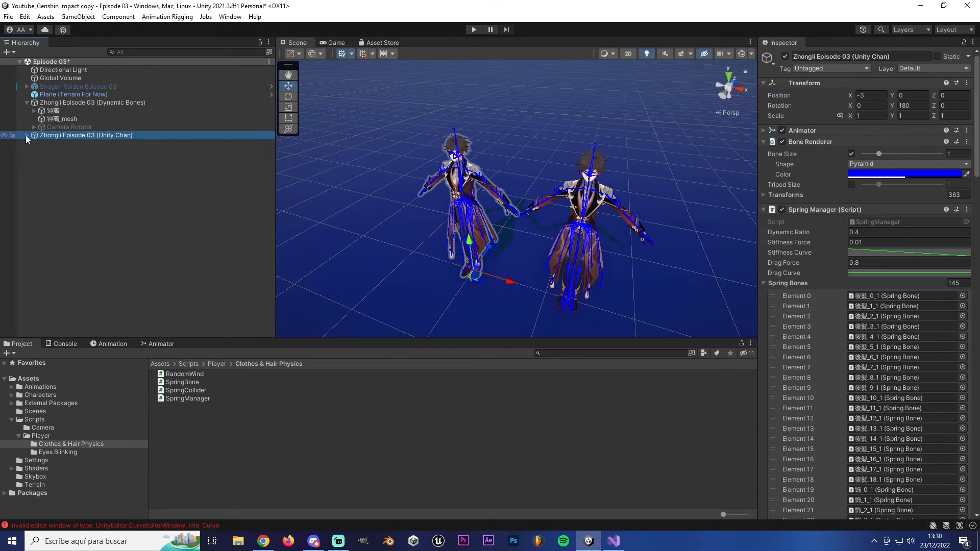
{"action": "left_click", "coordinate": [26, 135], "text": "alt"}
{"action": "left_click", "coordinate": [34, 143], "text": "alt"}
{"action": "left_click", "coordinate": [78, 160]}
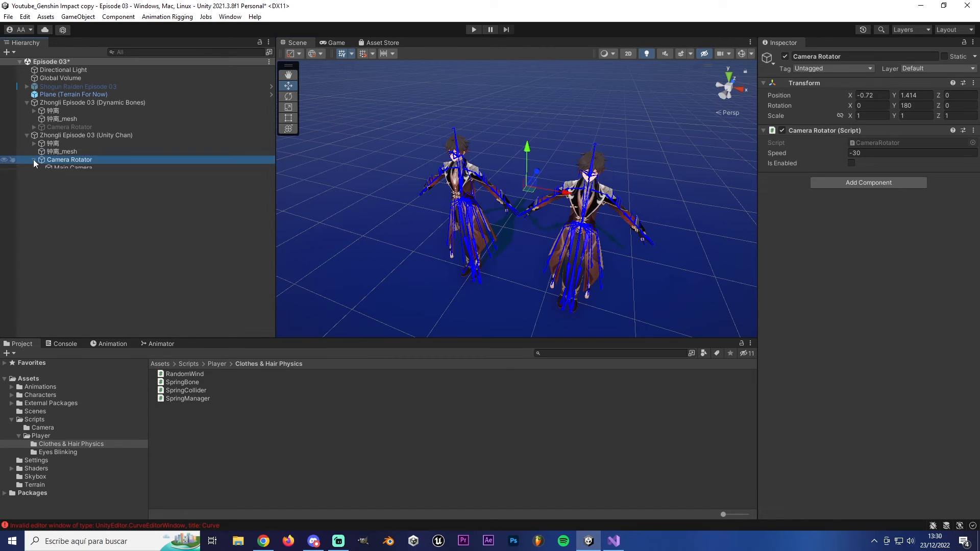
Move the Main Camera back to Z -2.014 to frame both characters and start playing the scene.
{"action": "left_click_drag", "start_coordinate": [543, 208], "coordinate": [465, 225], "text": "alt"}
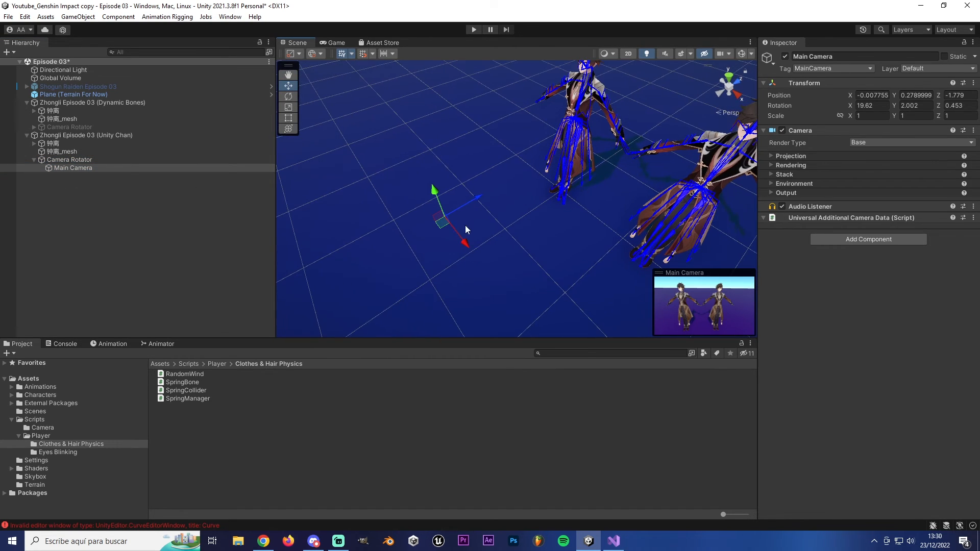
{"action": "left_click", "coordinate": [474, 30]}
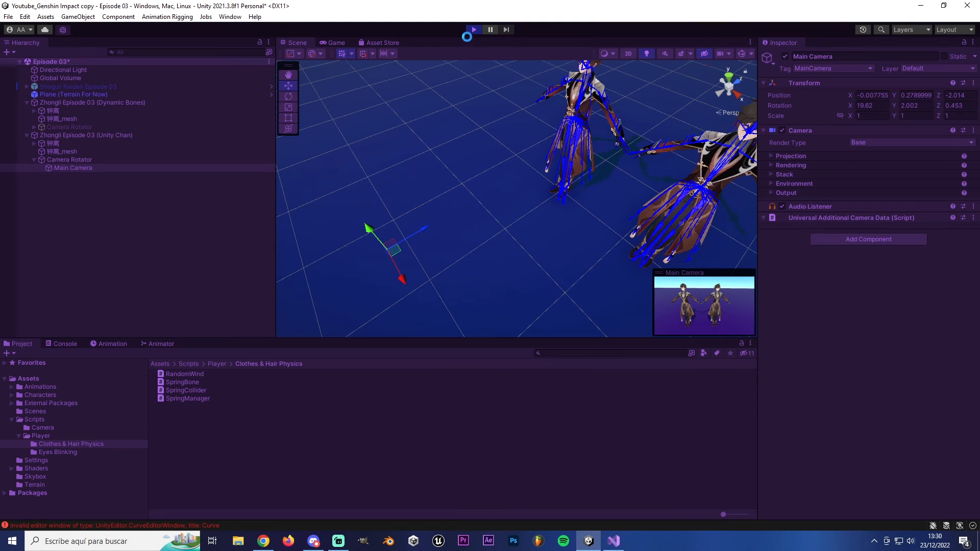